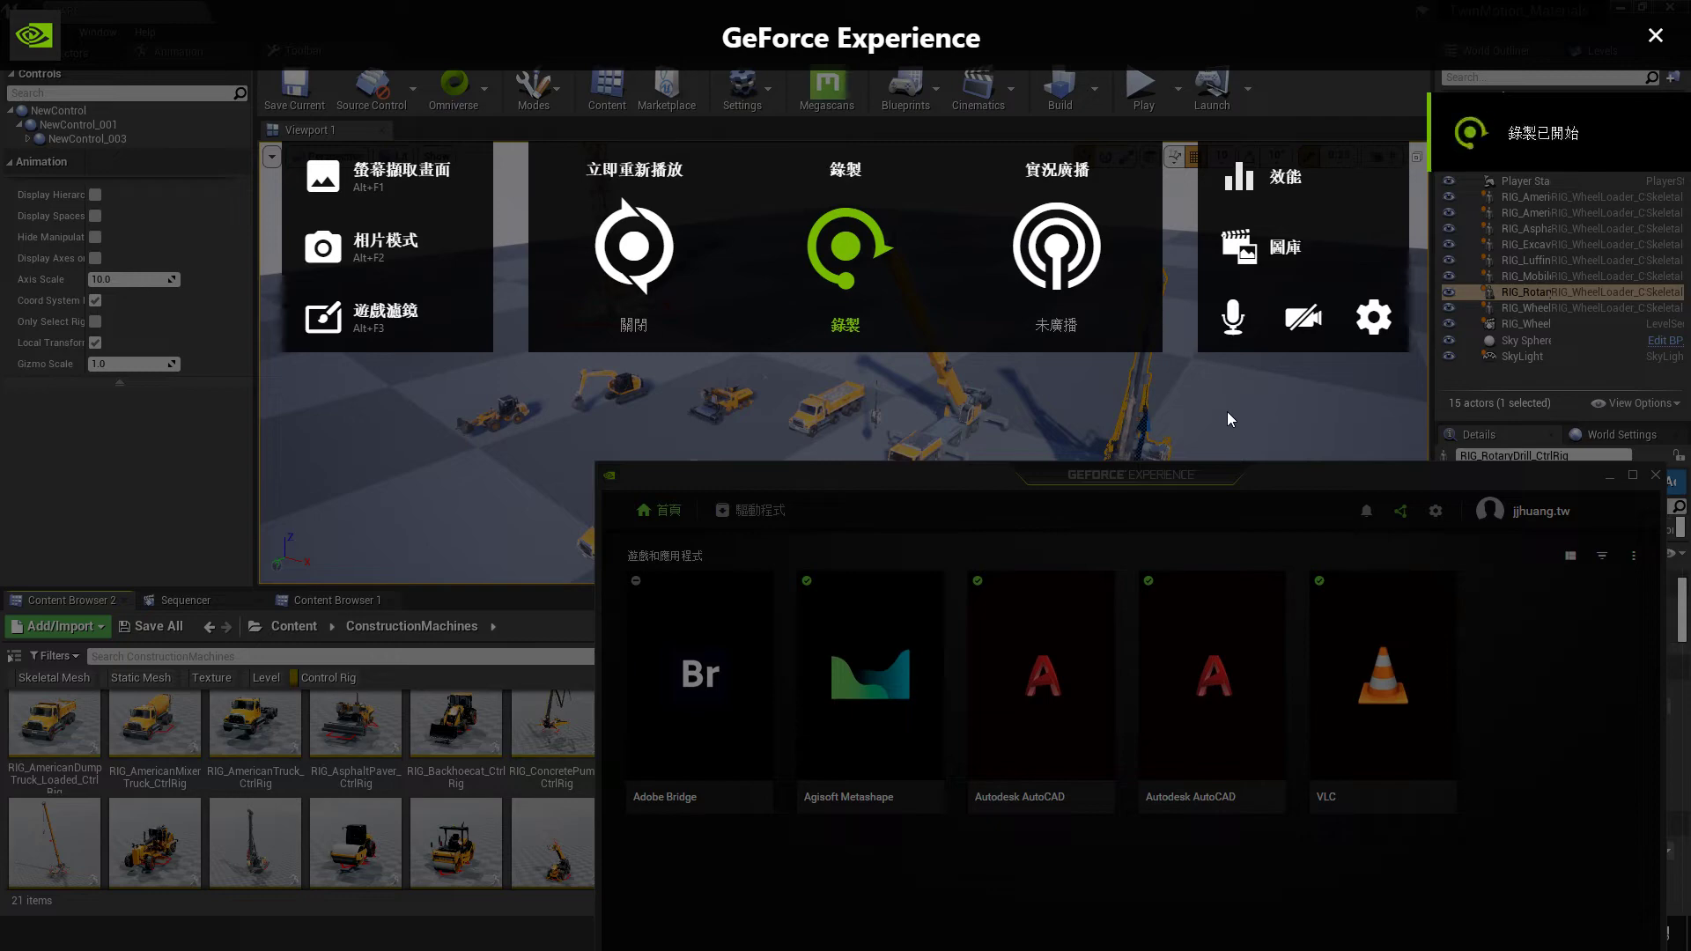
- Dismiss the GeForce overlay and select the mobile crane in the construction yard
left_click(1656, 35)
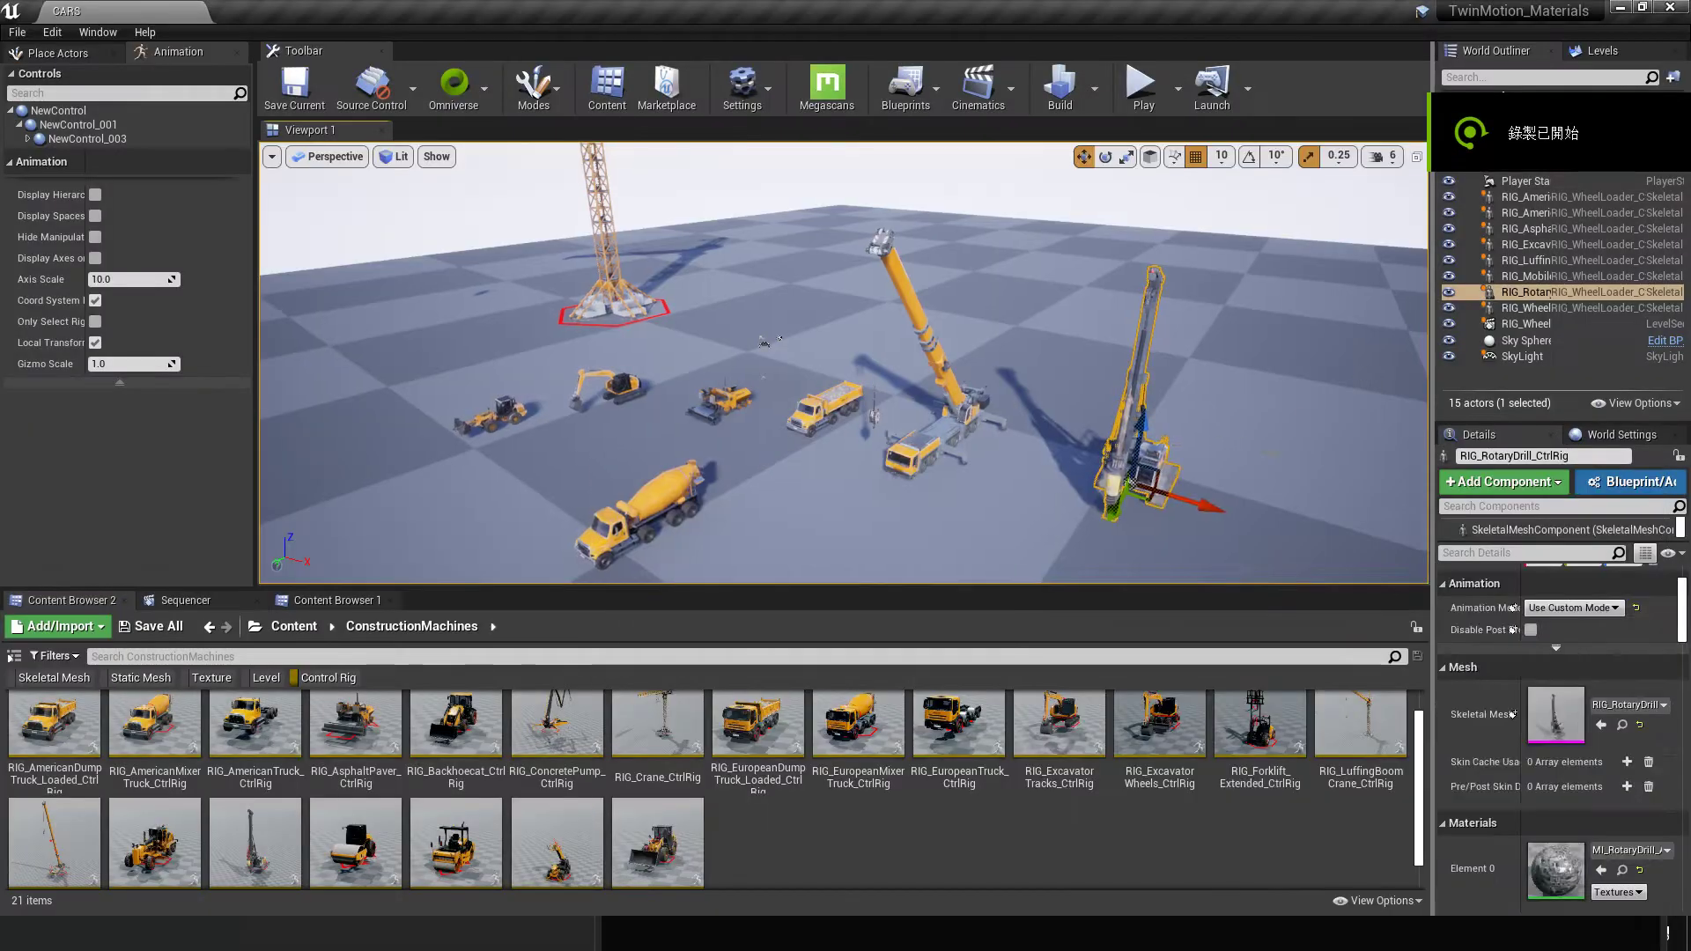
left_click(896, 345)
right_click_drag(896, 345, 908, 300)
right_click_drag(644, 212, 652, 212)
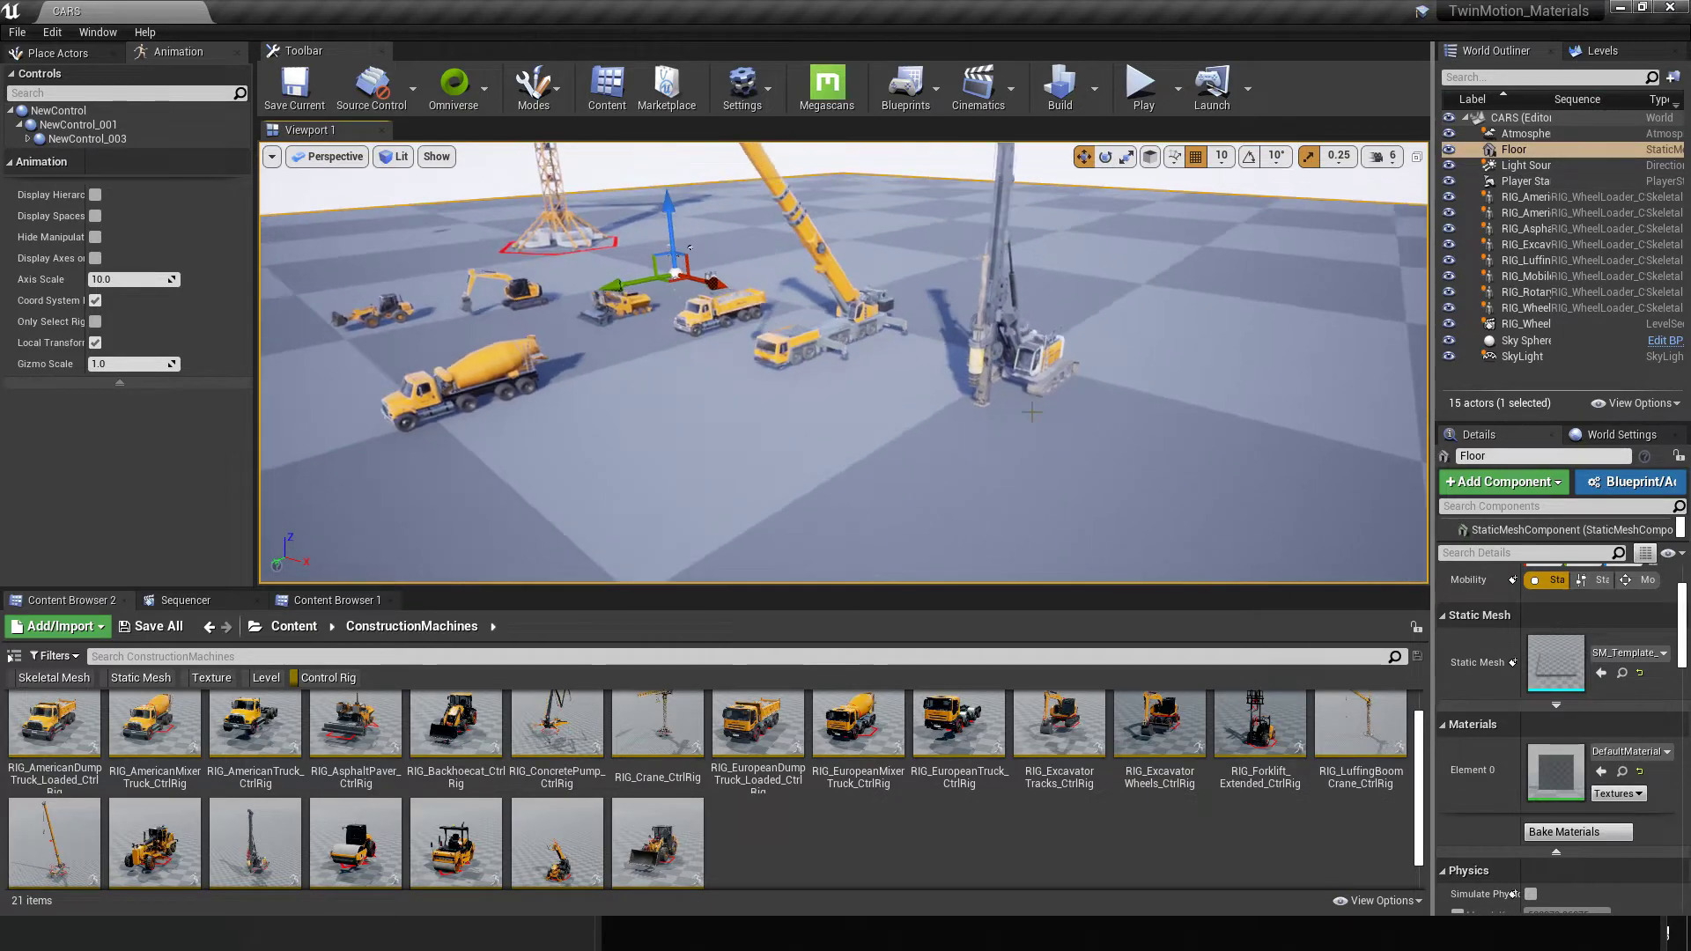
left_click(866, 302)
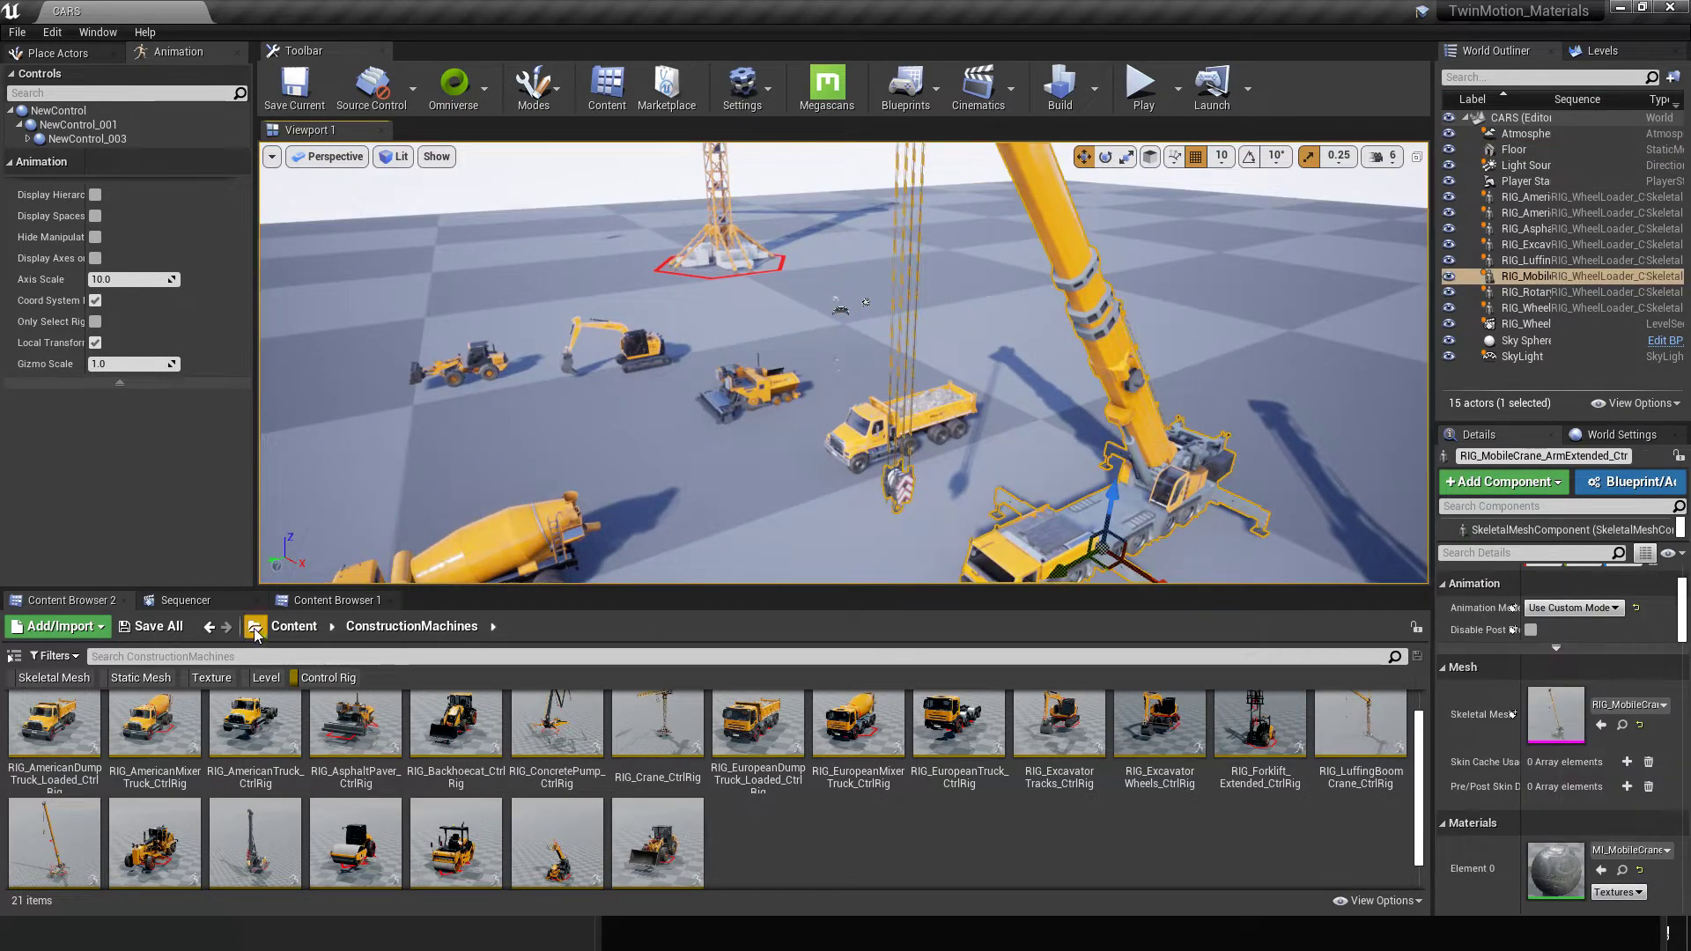
- Show the RIG_MobileCrane_ArmExtended_CtrlRig track in Sequencer to reveal the crane's controls
left_click(186, 599)
left_click(176, 737)
right_click_drag(1035, 508, 1050, 487)
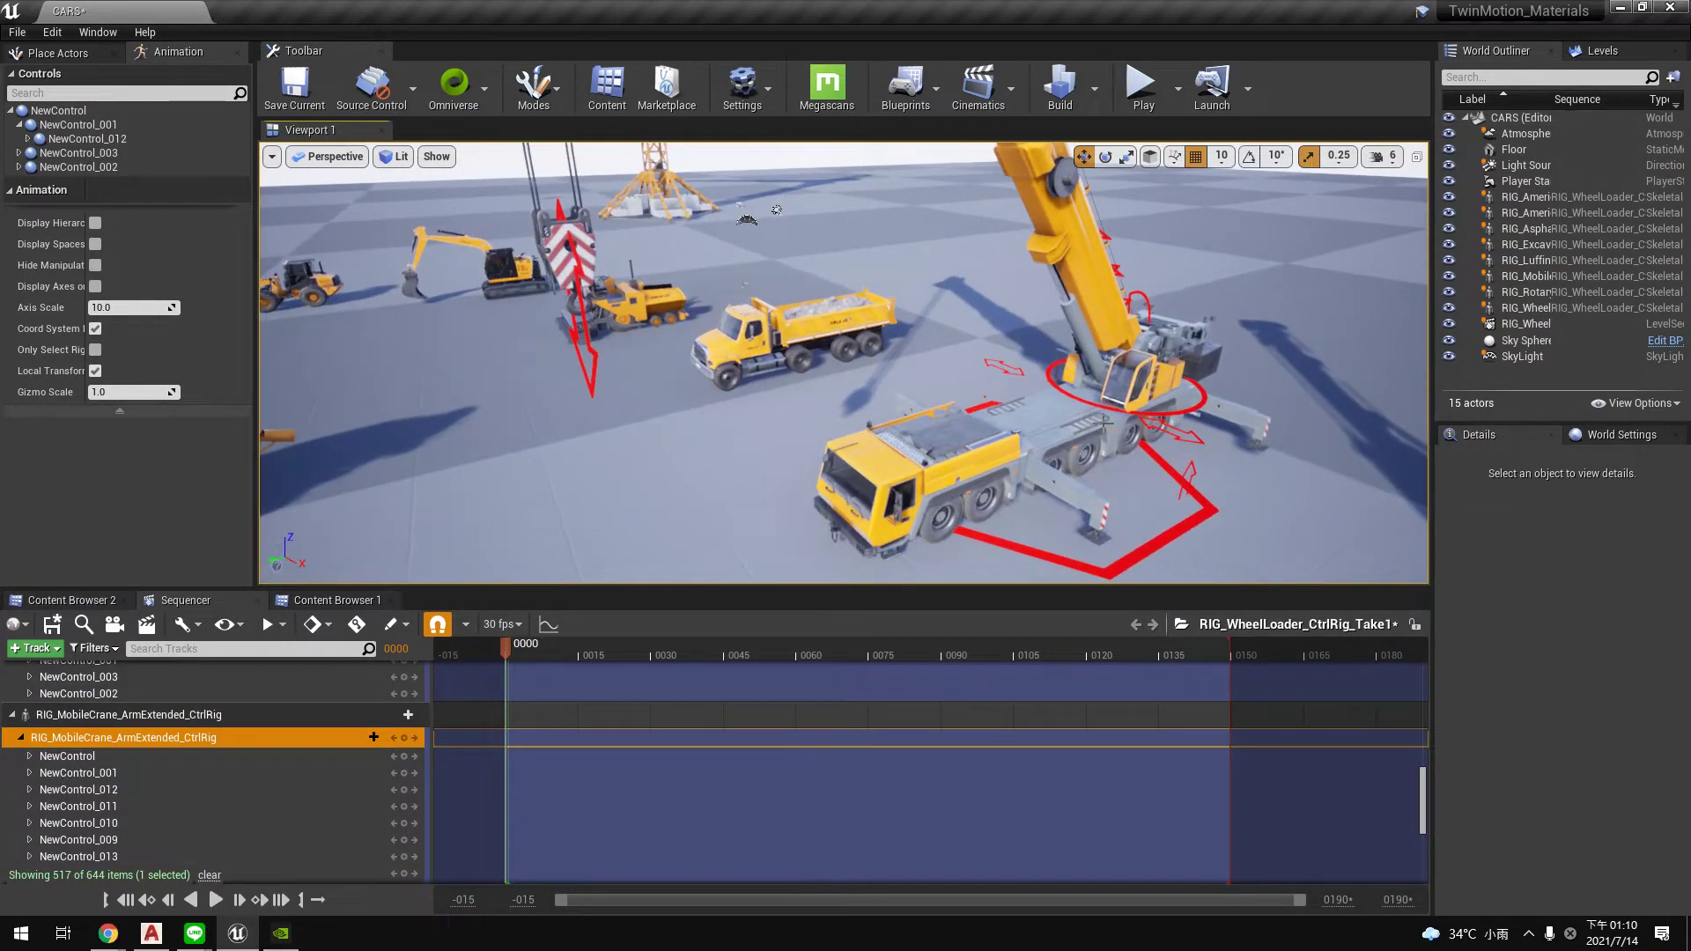
- Rotate the turntable control NewControl_001 to swing the crane's upper body around
left_click(1073, 429)
left_click(1104, 157)
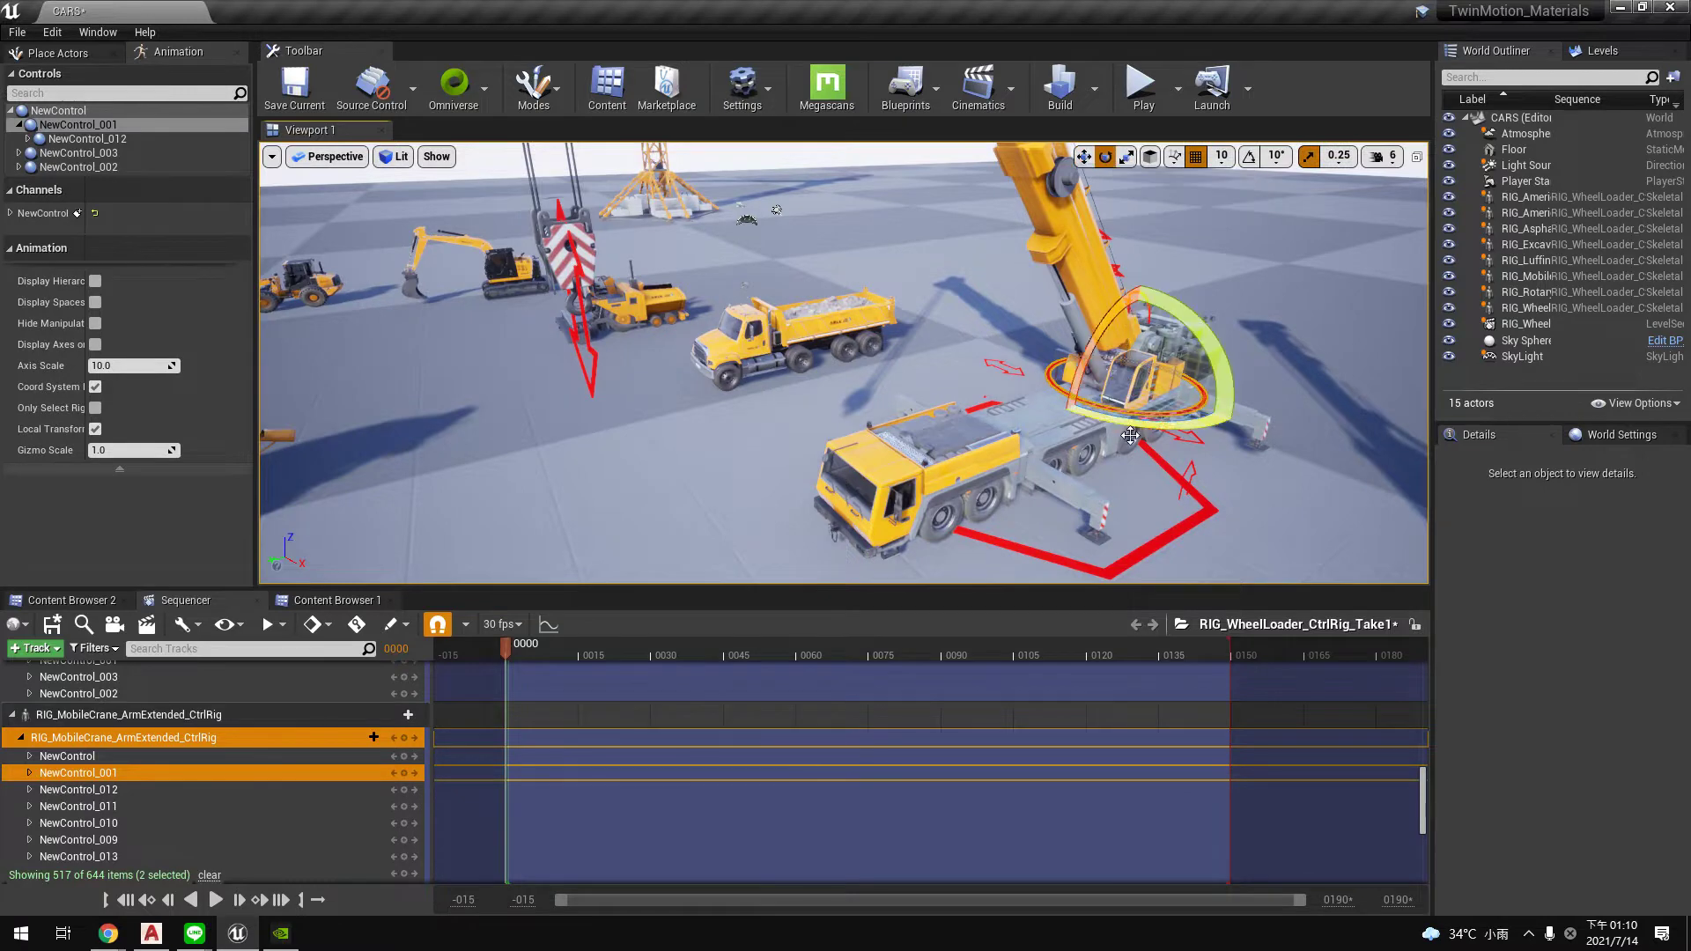
left_click_drag(1171, 419, 1130, 458)
right_click_drag(1129, 458, 1101, 423)
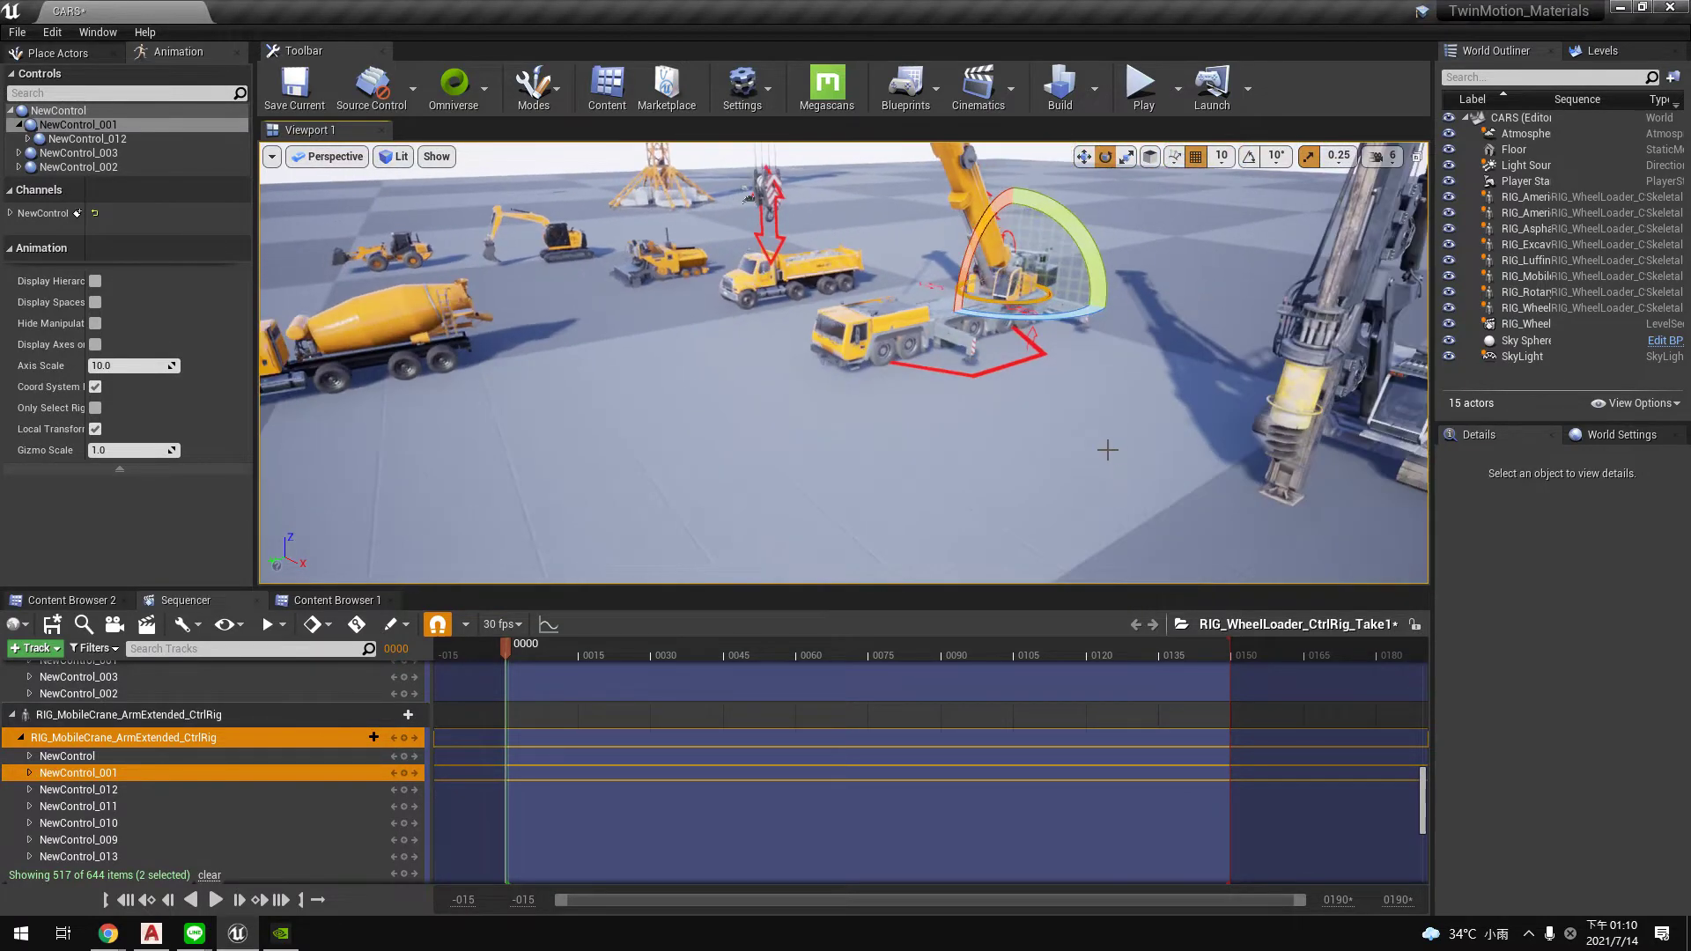
left_click_drag(1103, 564, 1039, 554)
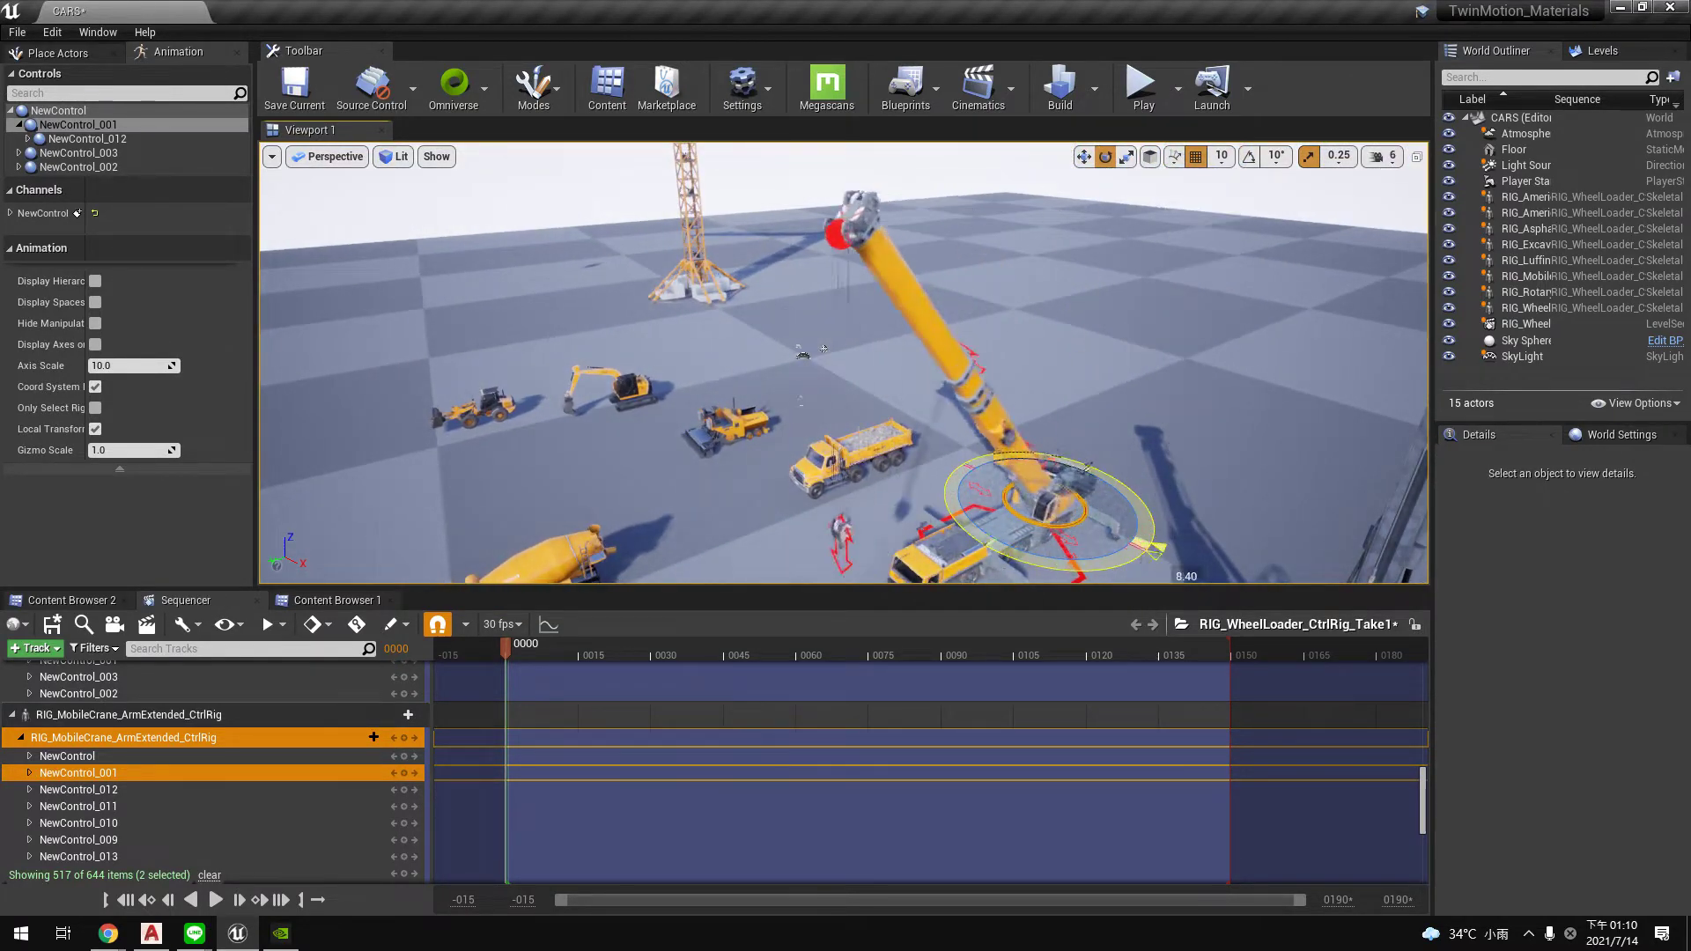
right_click_drag(1039, 555, 1039, 555)
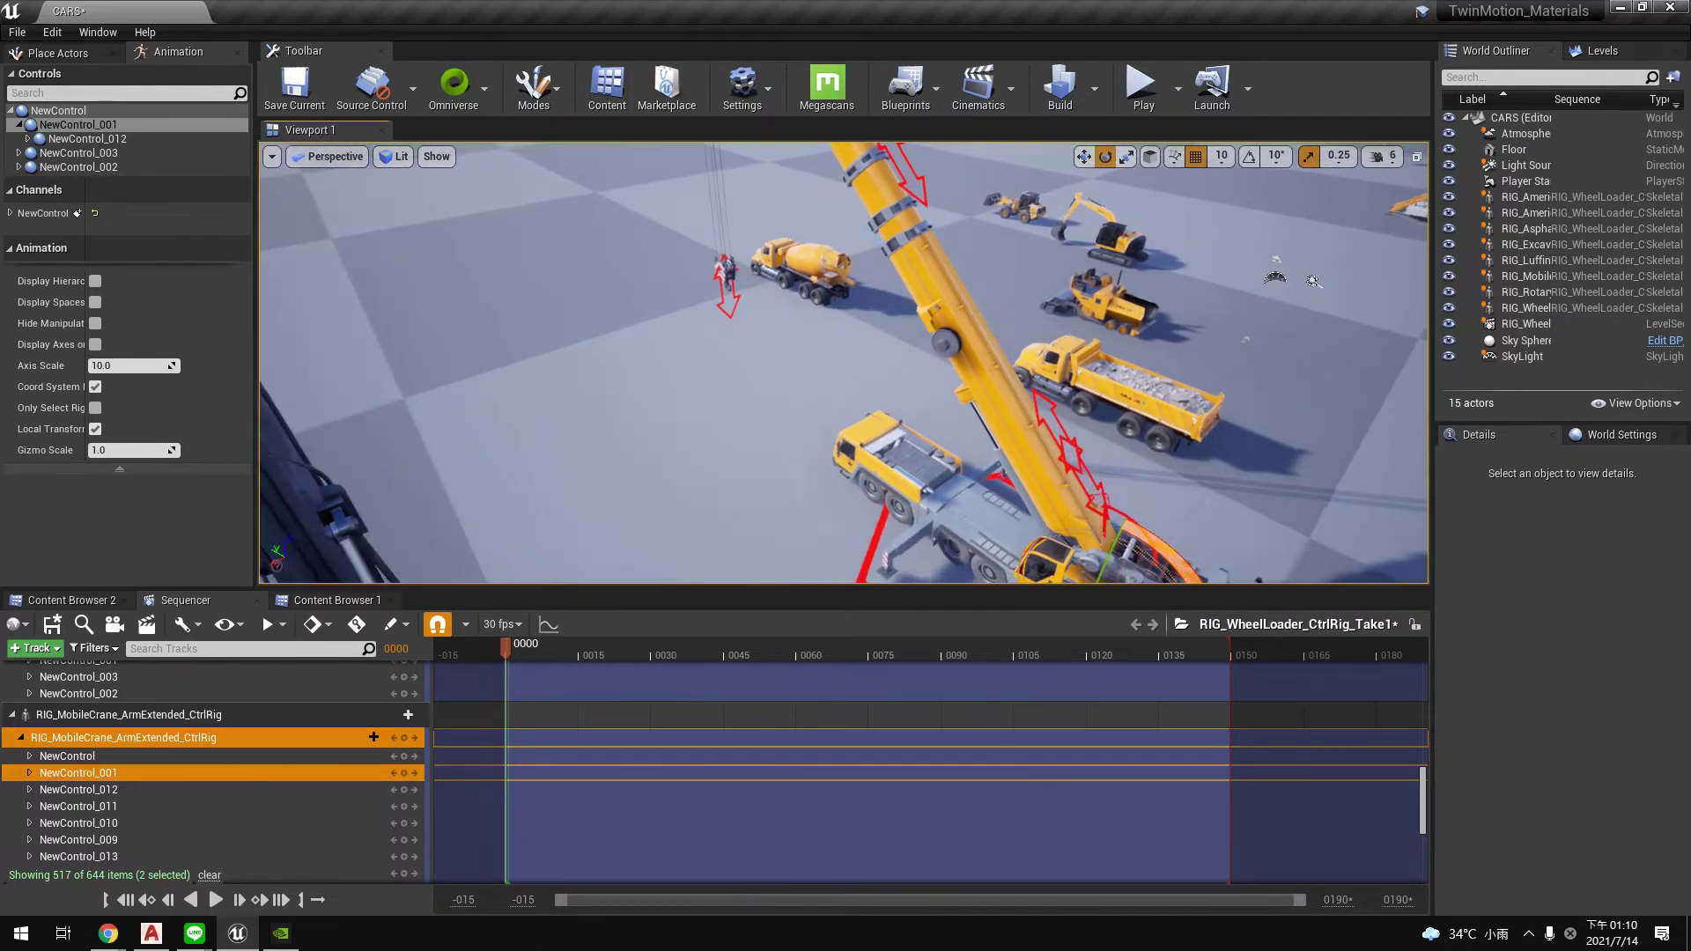
- Raise the boom sections by rotating controls NewControl_010, NewControl_011 and NewControl_009
left_click(1061, 434)
right_click_drag(1061, 434, 973, 435)
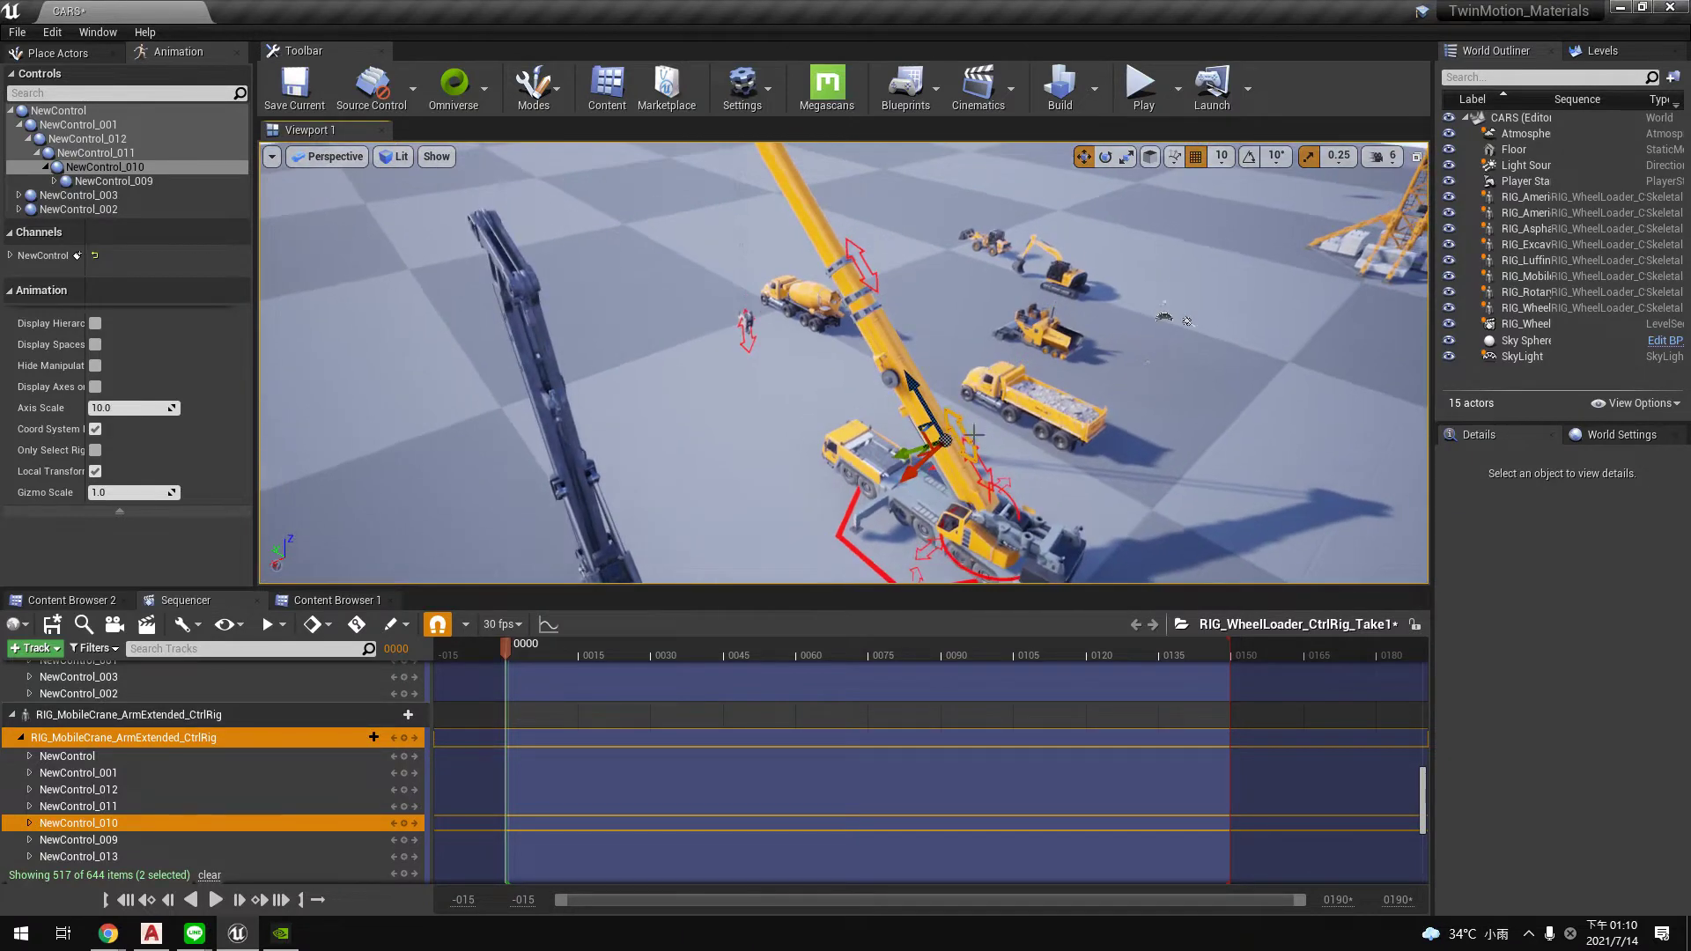
left_click_drag(927, 406, 890, 361)
right_click_drag(890, 361, 854, 382)
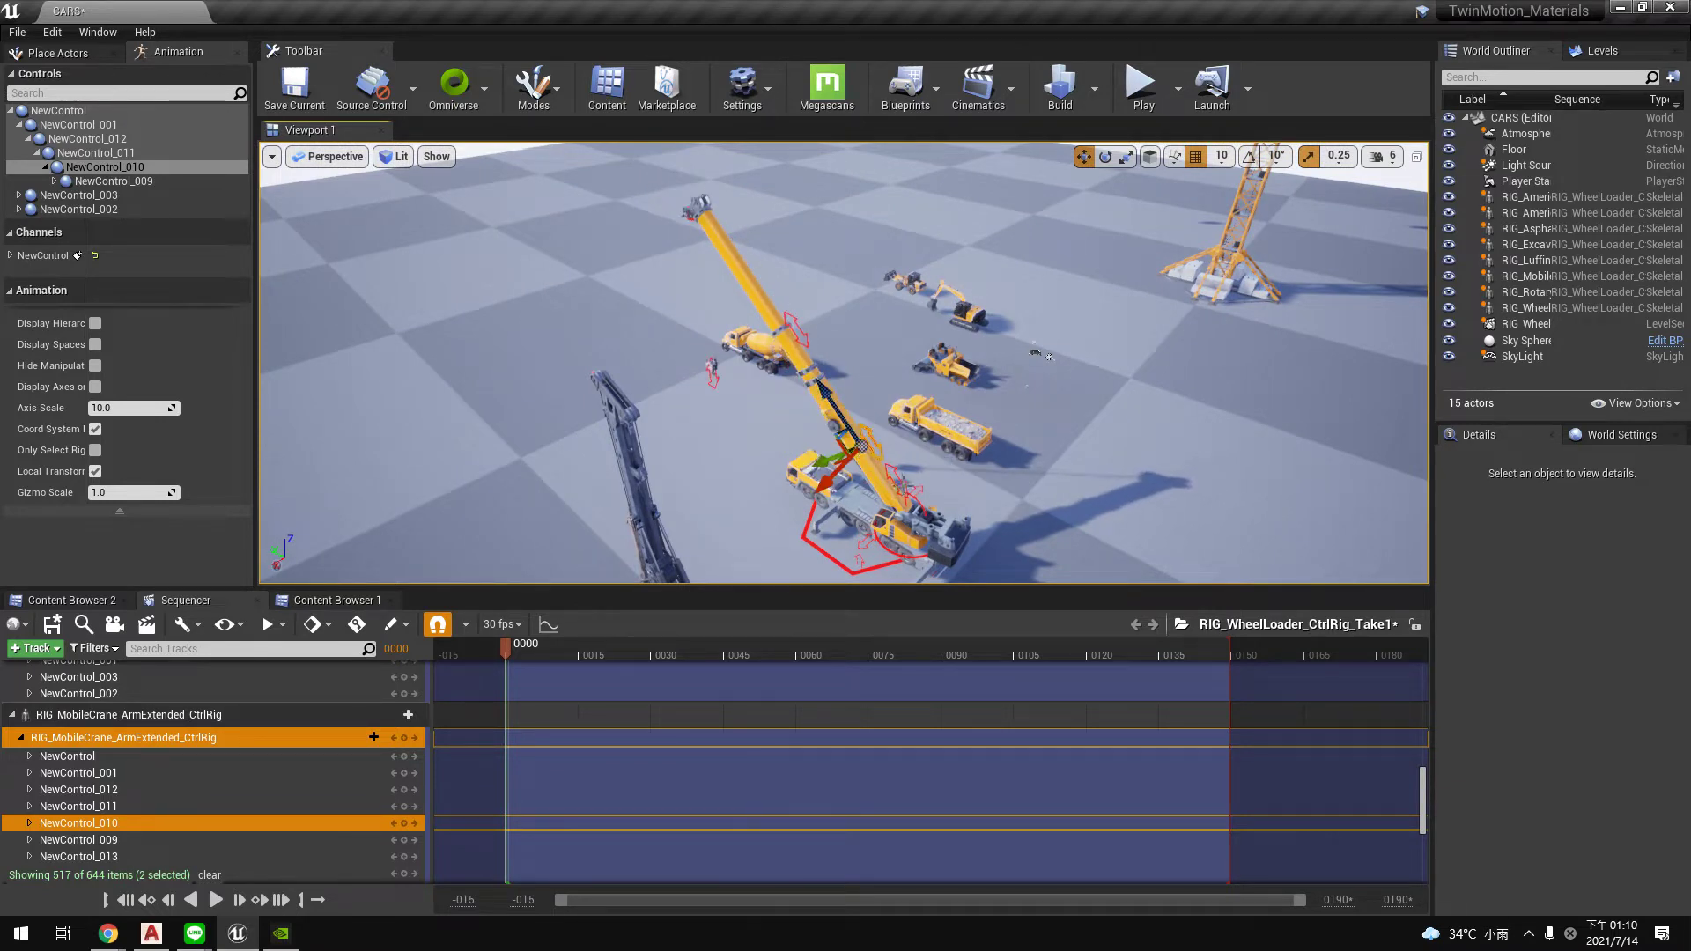
left_click(919, 496)
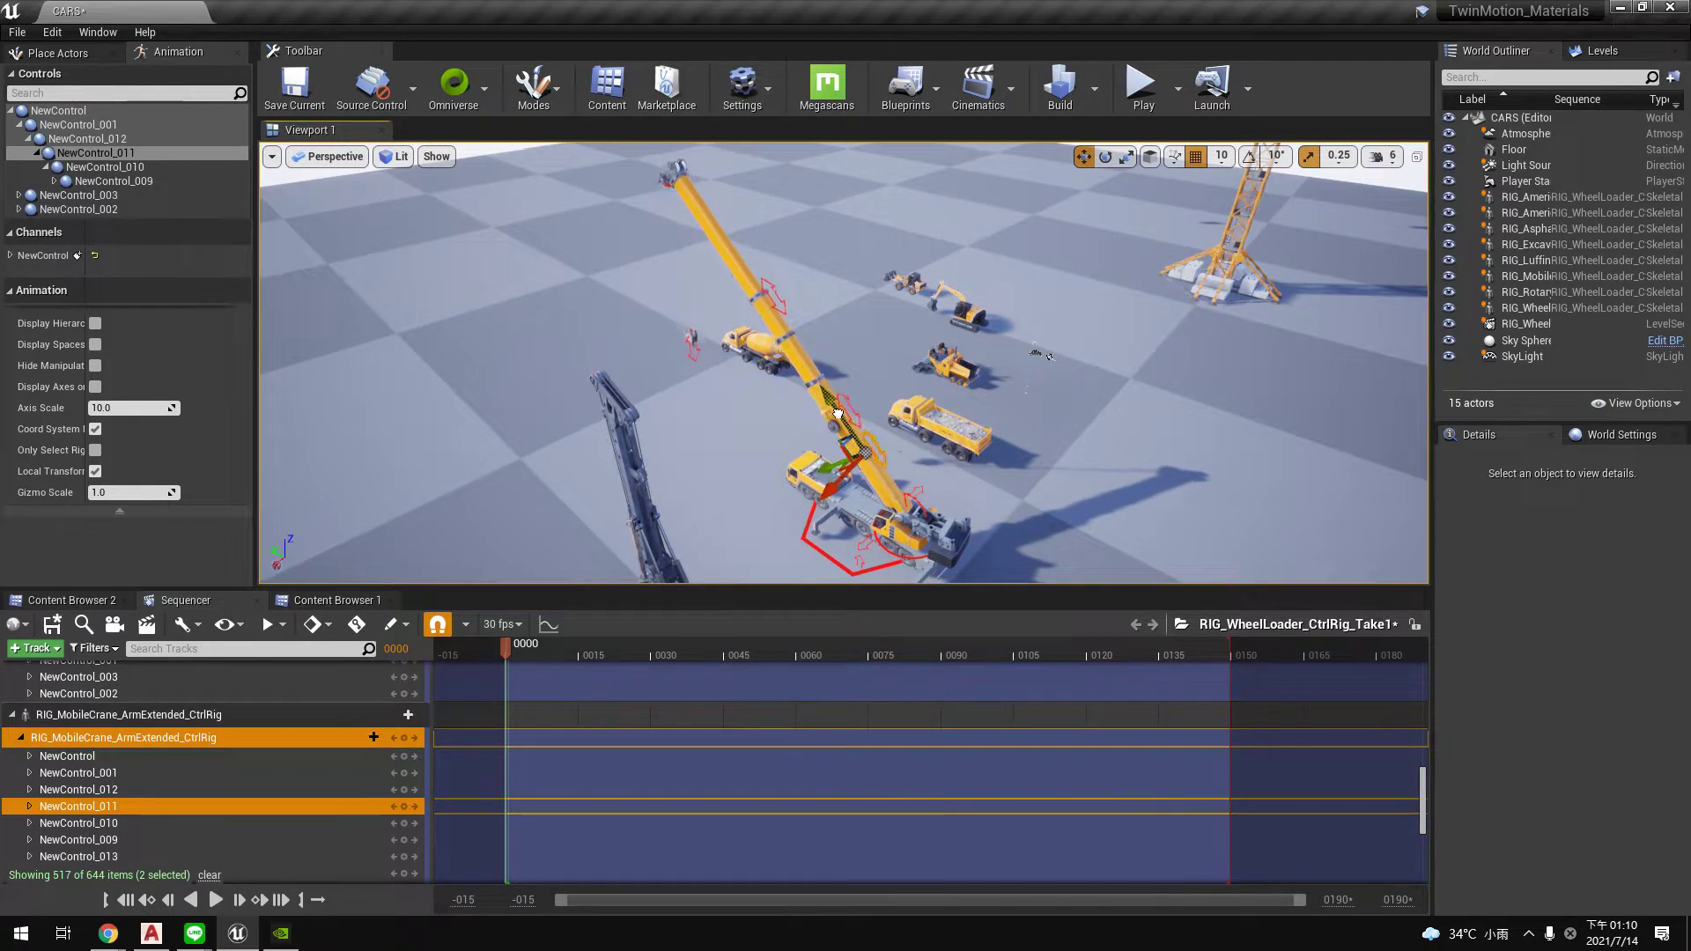
left_click_drag(857, 452, 782, 356)
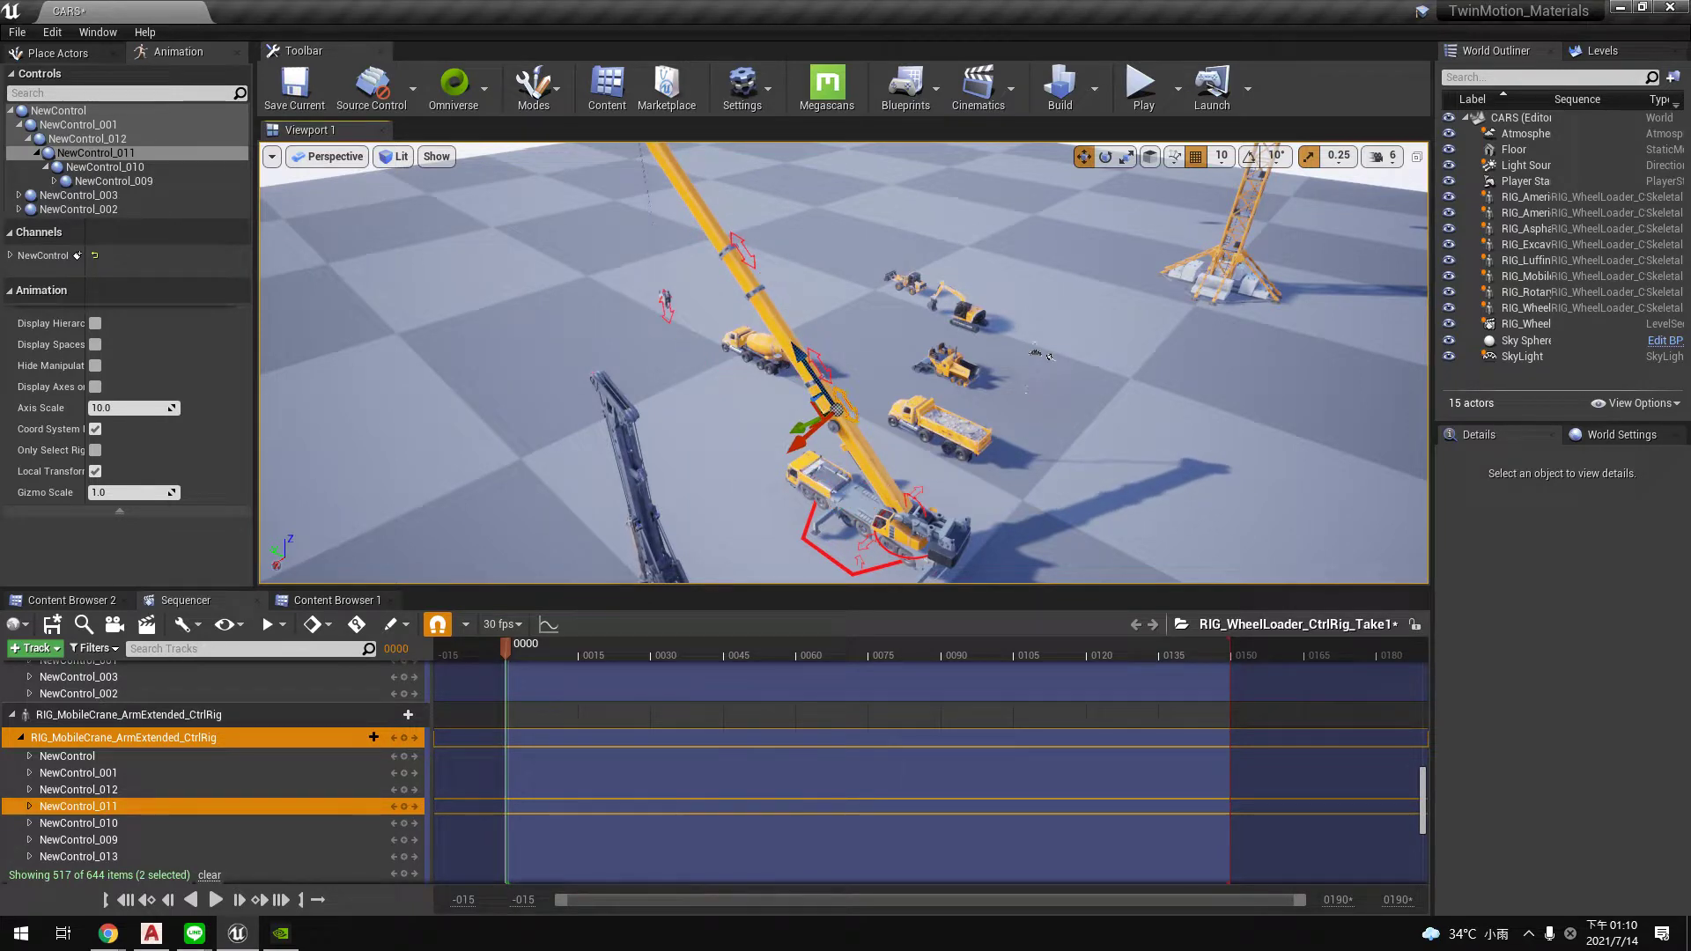
left_click(736, 244)
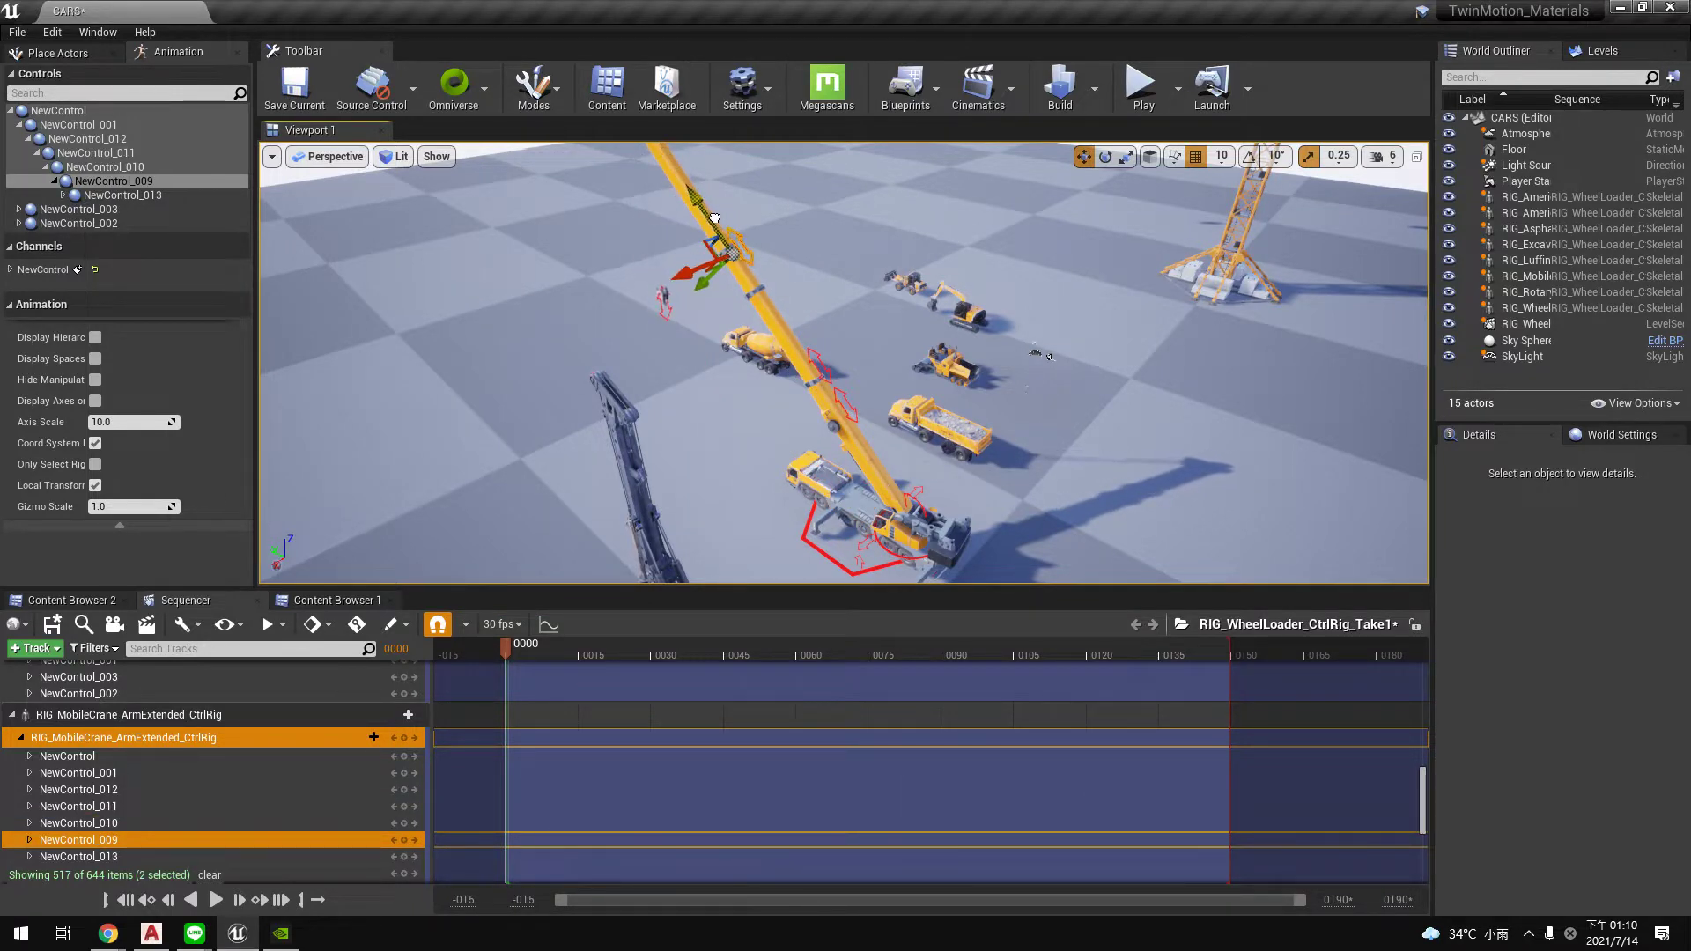
left_click(804, 356)
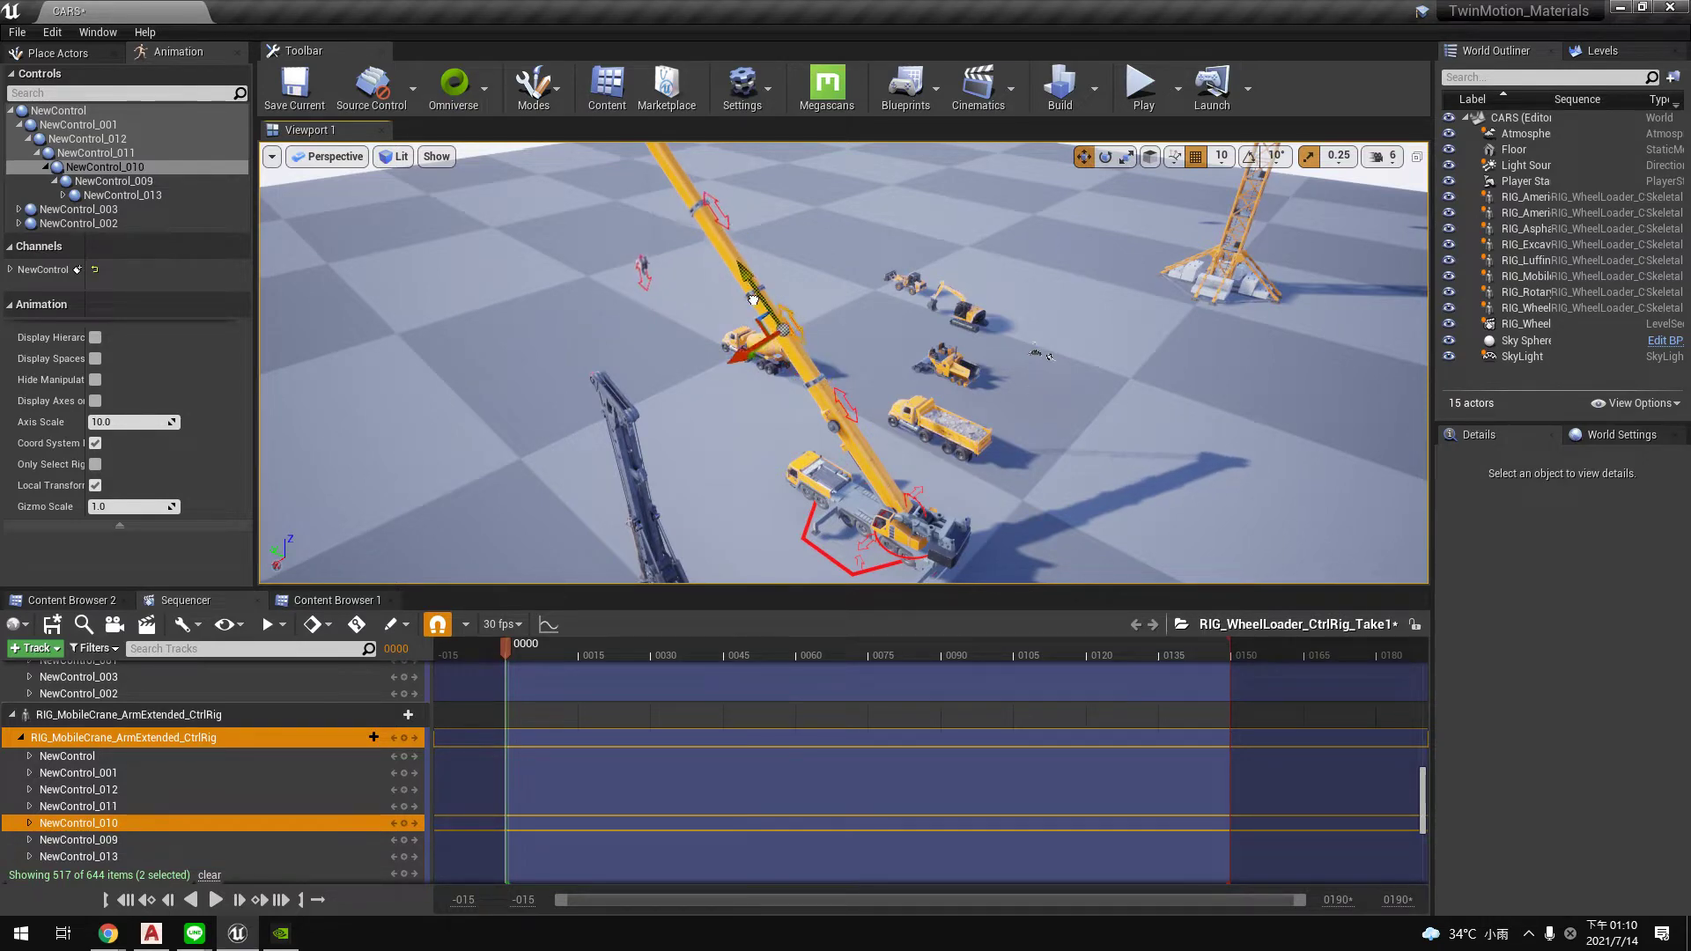
mouse_move(780, 334)
right_mouse_down()
mouse_move(801, 414)
mouse_move(757, 364)
right_mouse_up()
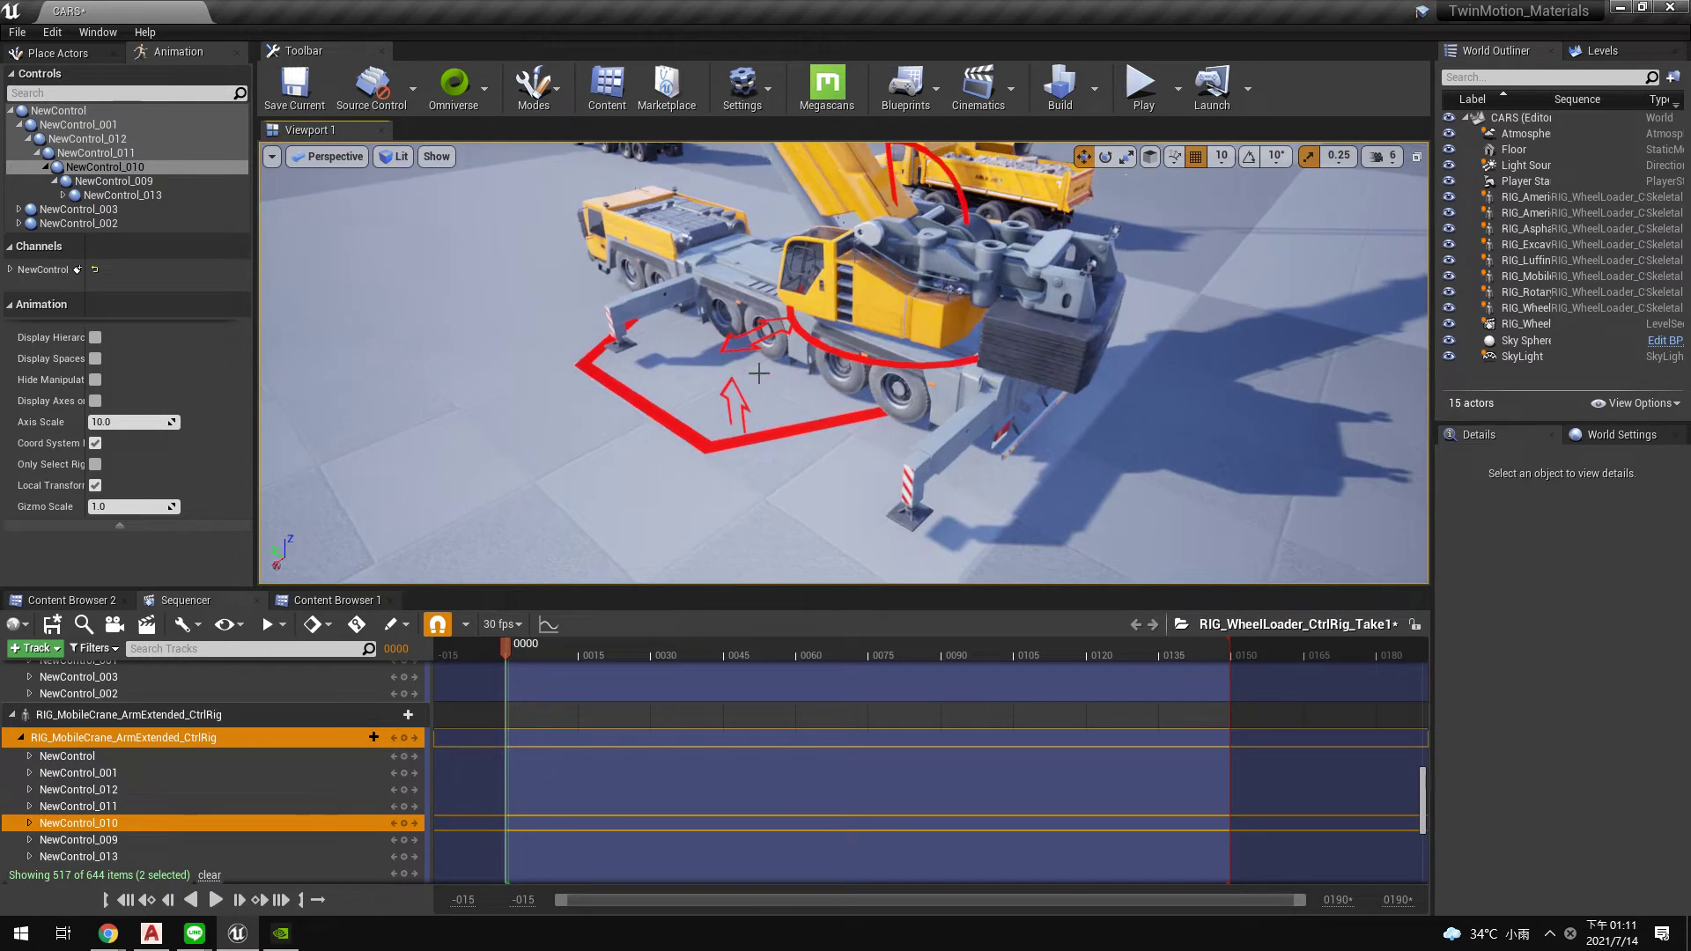
- Move outrigger controls NewControl_003 and NewControl_004 to deploy the crane's outrigger legs
left_click(757, 365)
left_click_drag(757, 391, 678, 414)
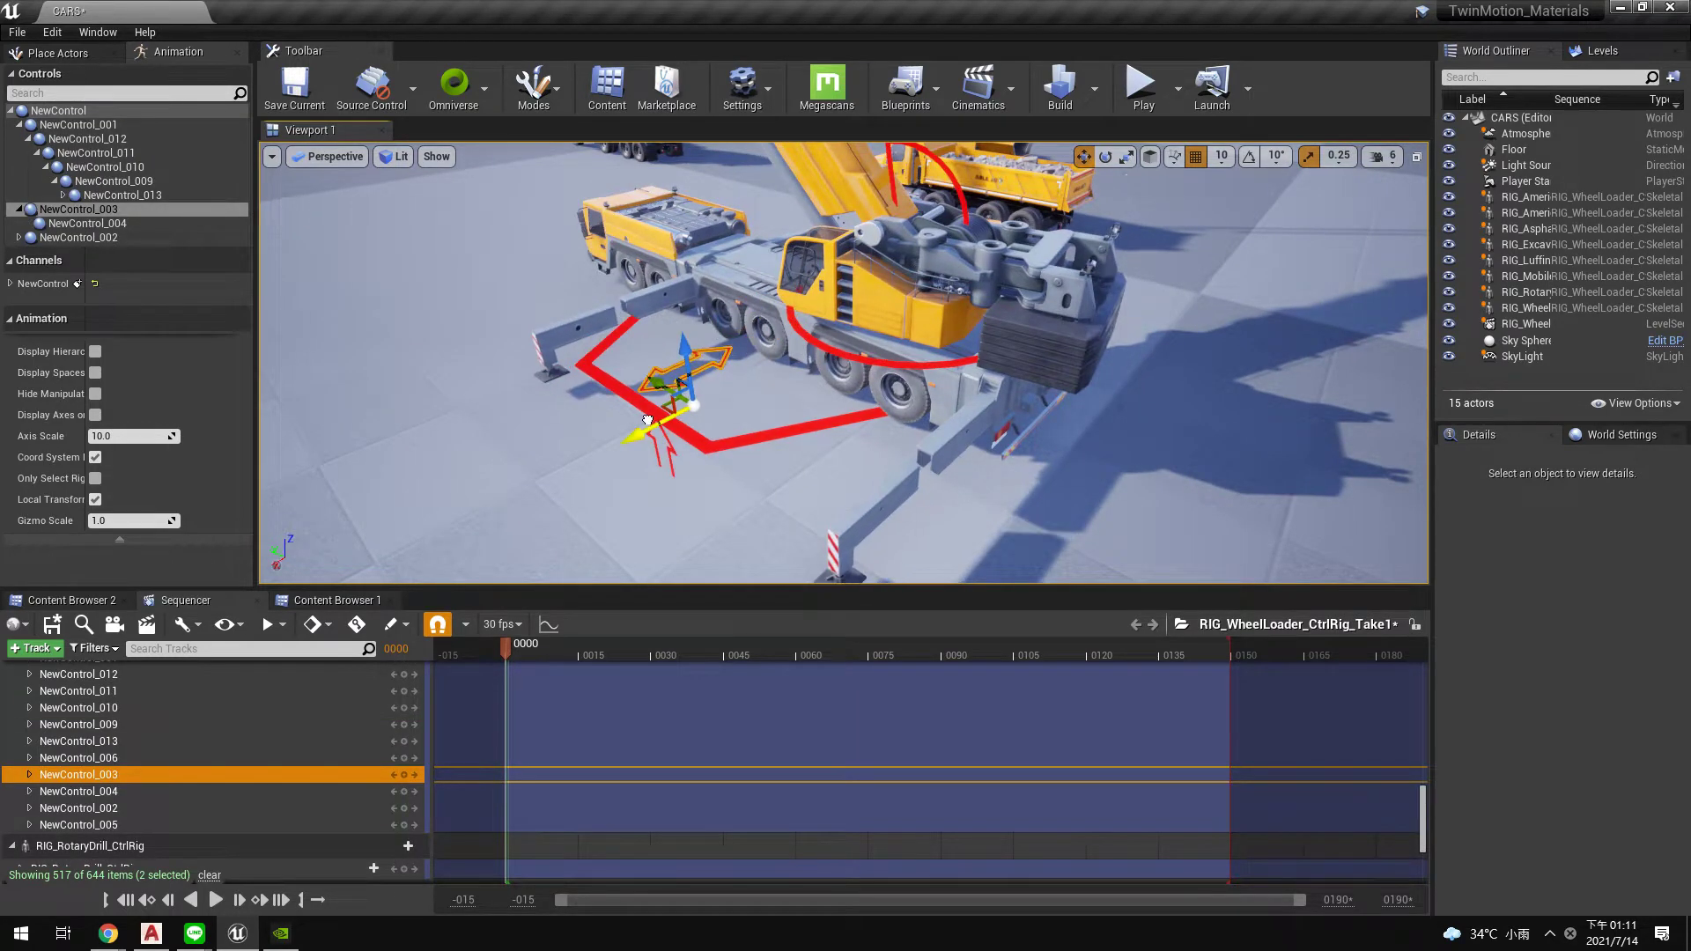
left_click_drag(678, 414, 713, 401)
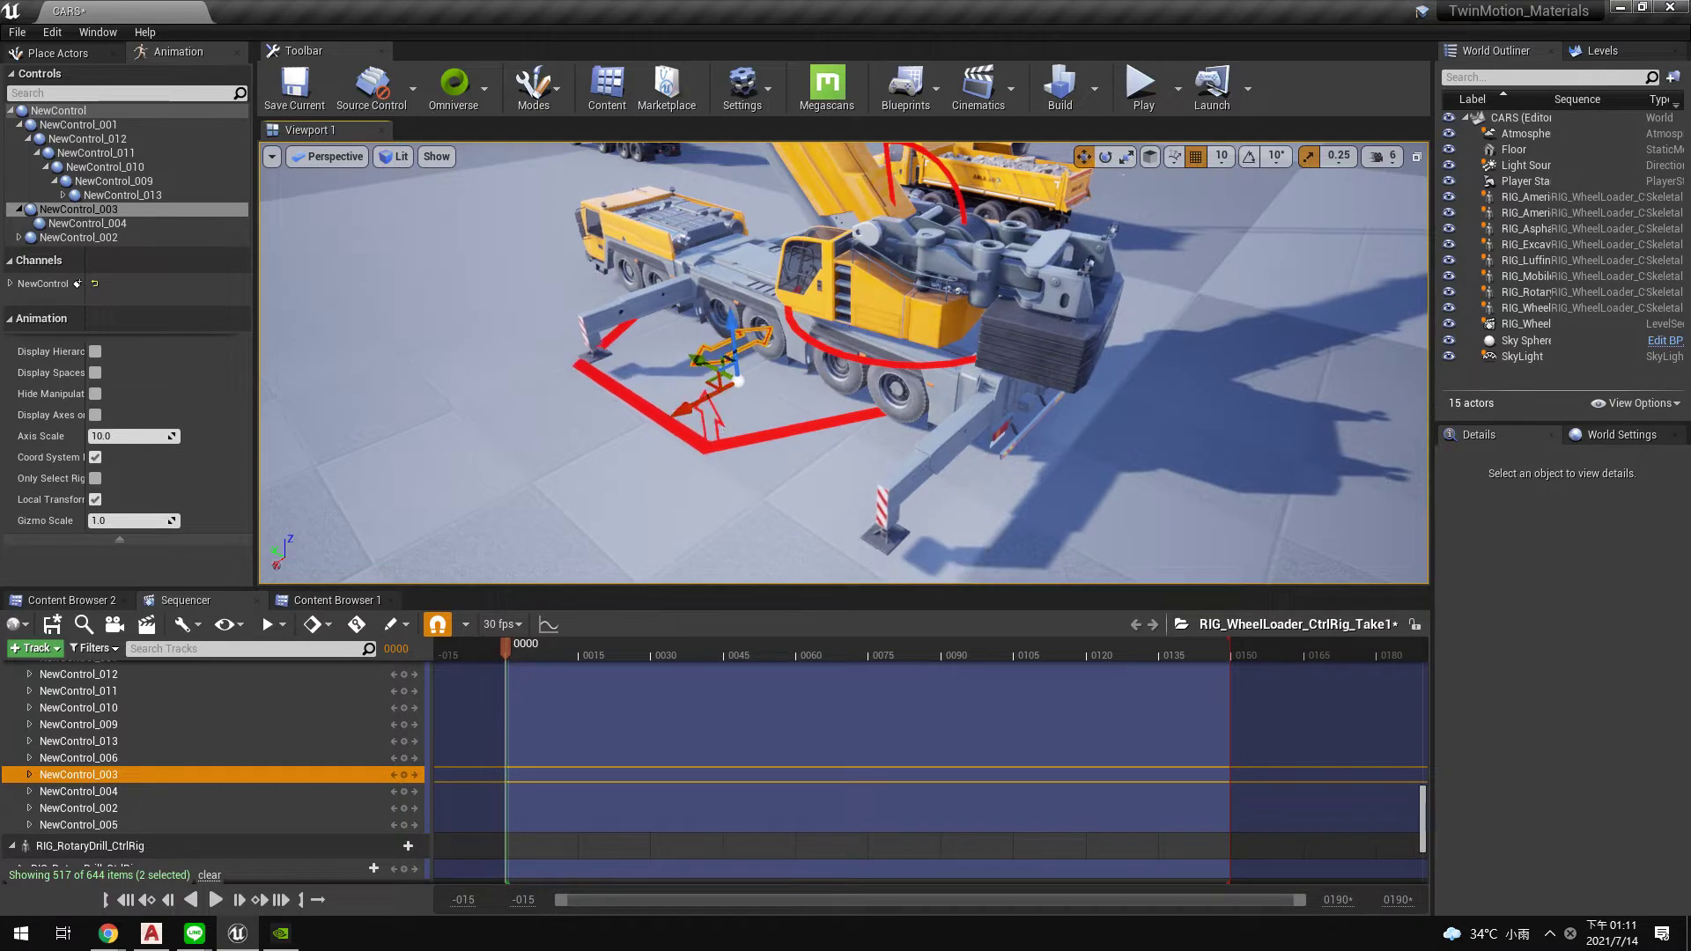
left_click(723, 388)
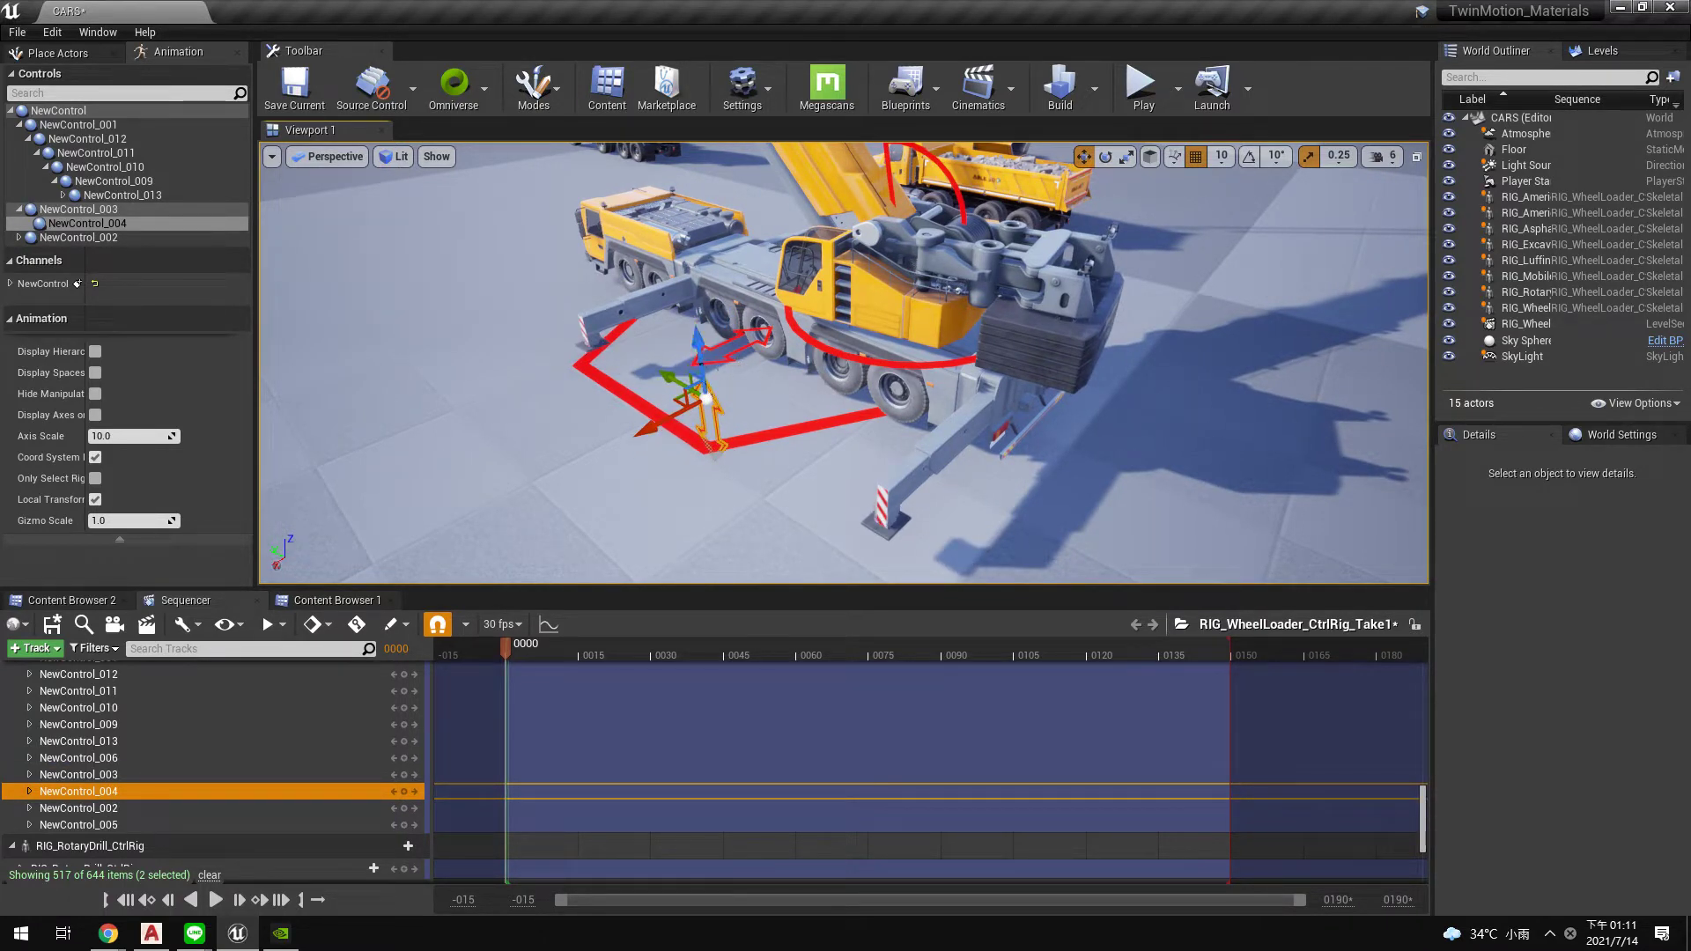
left_click(706, 398)
left_click_drag(727, 386, 713, 404)
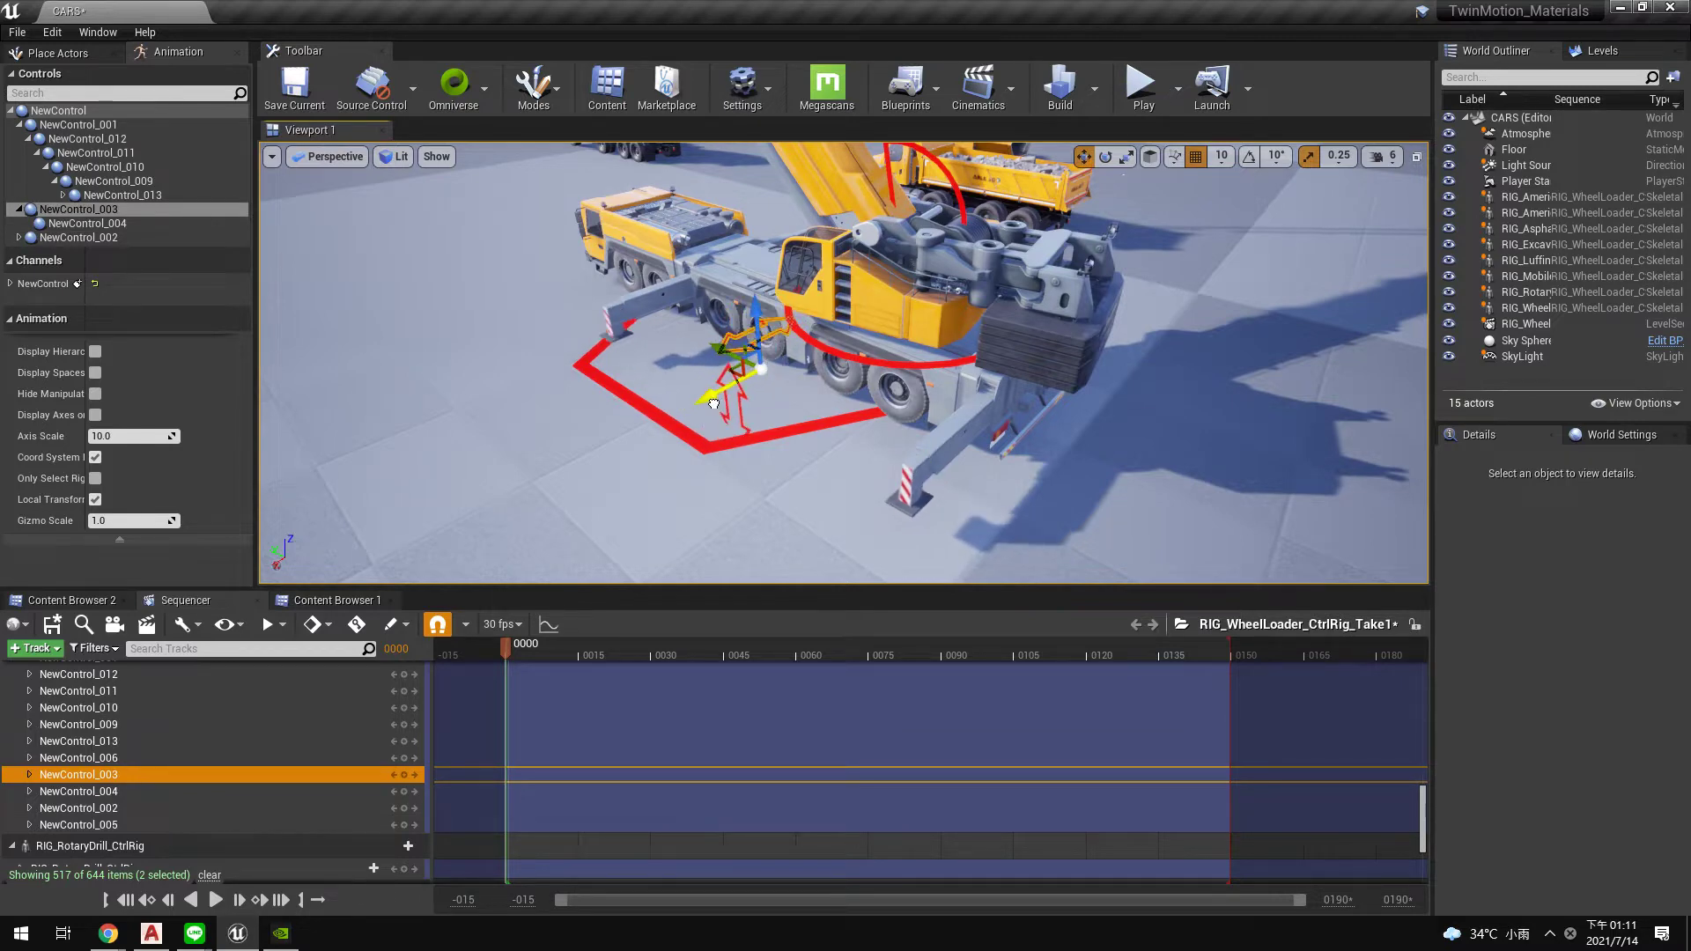
right_click_drag(779, 408, 778, 409)
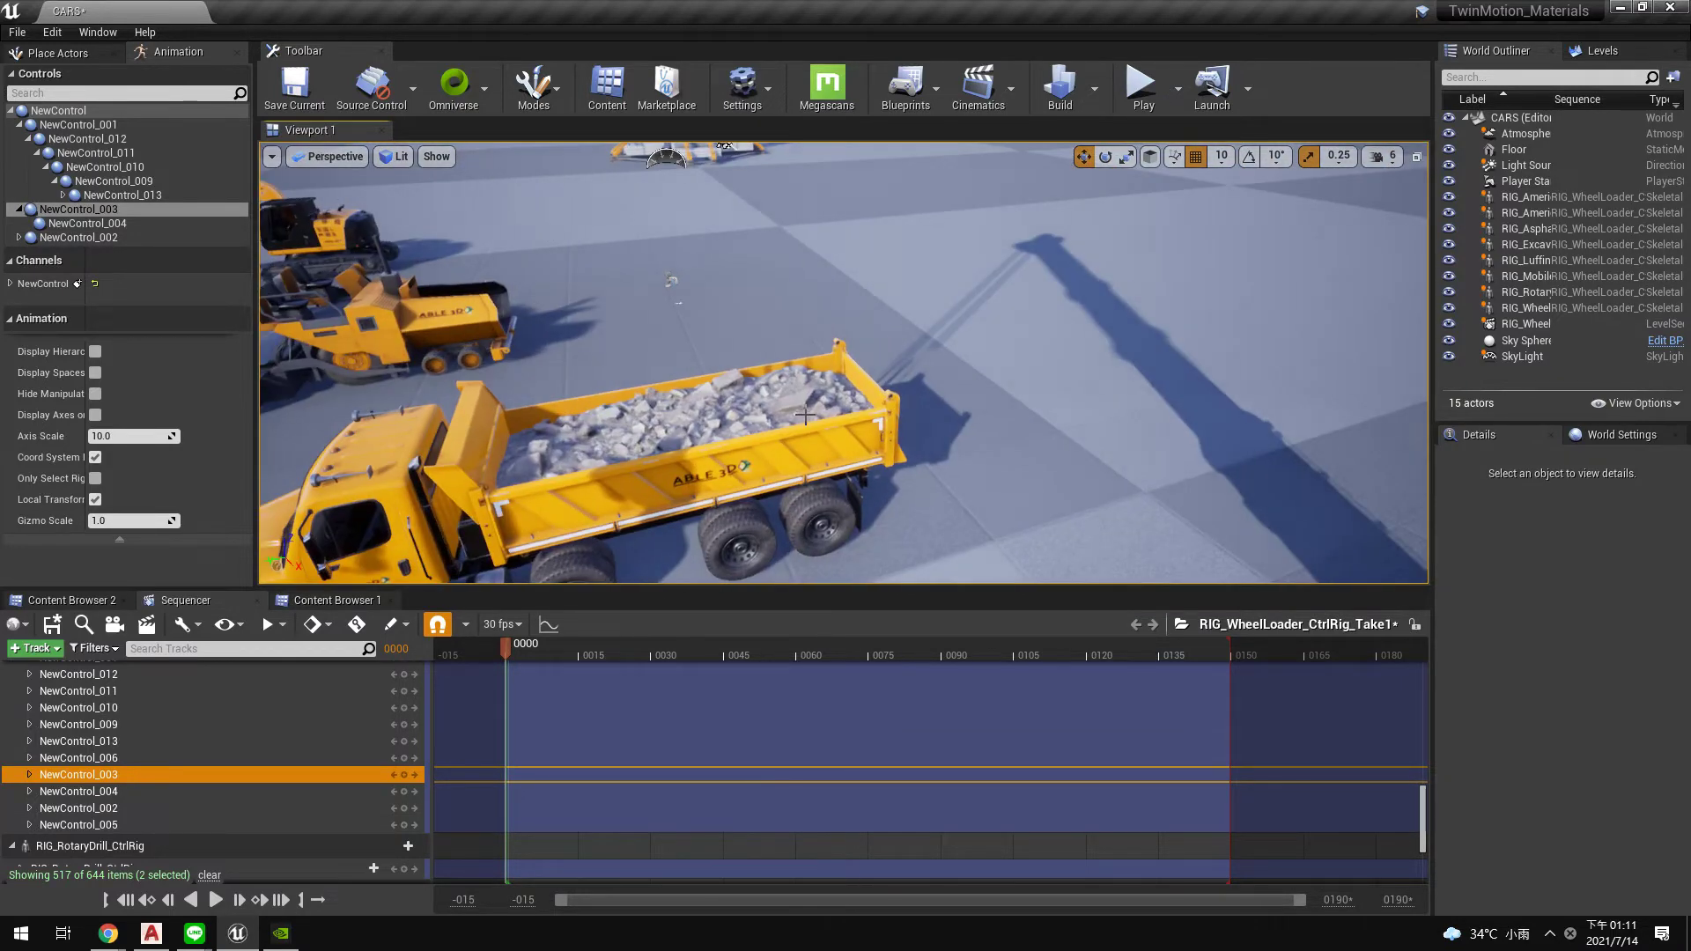
- Spin the dump truck's front wheel by rotating its rig control NewControl_0
left_click(830, 369)
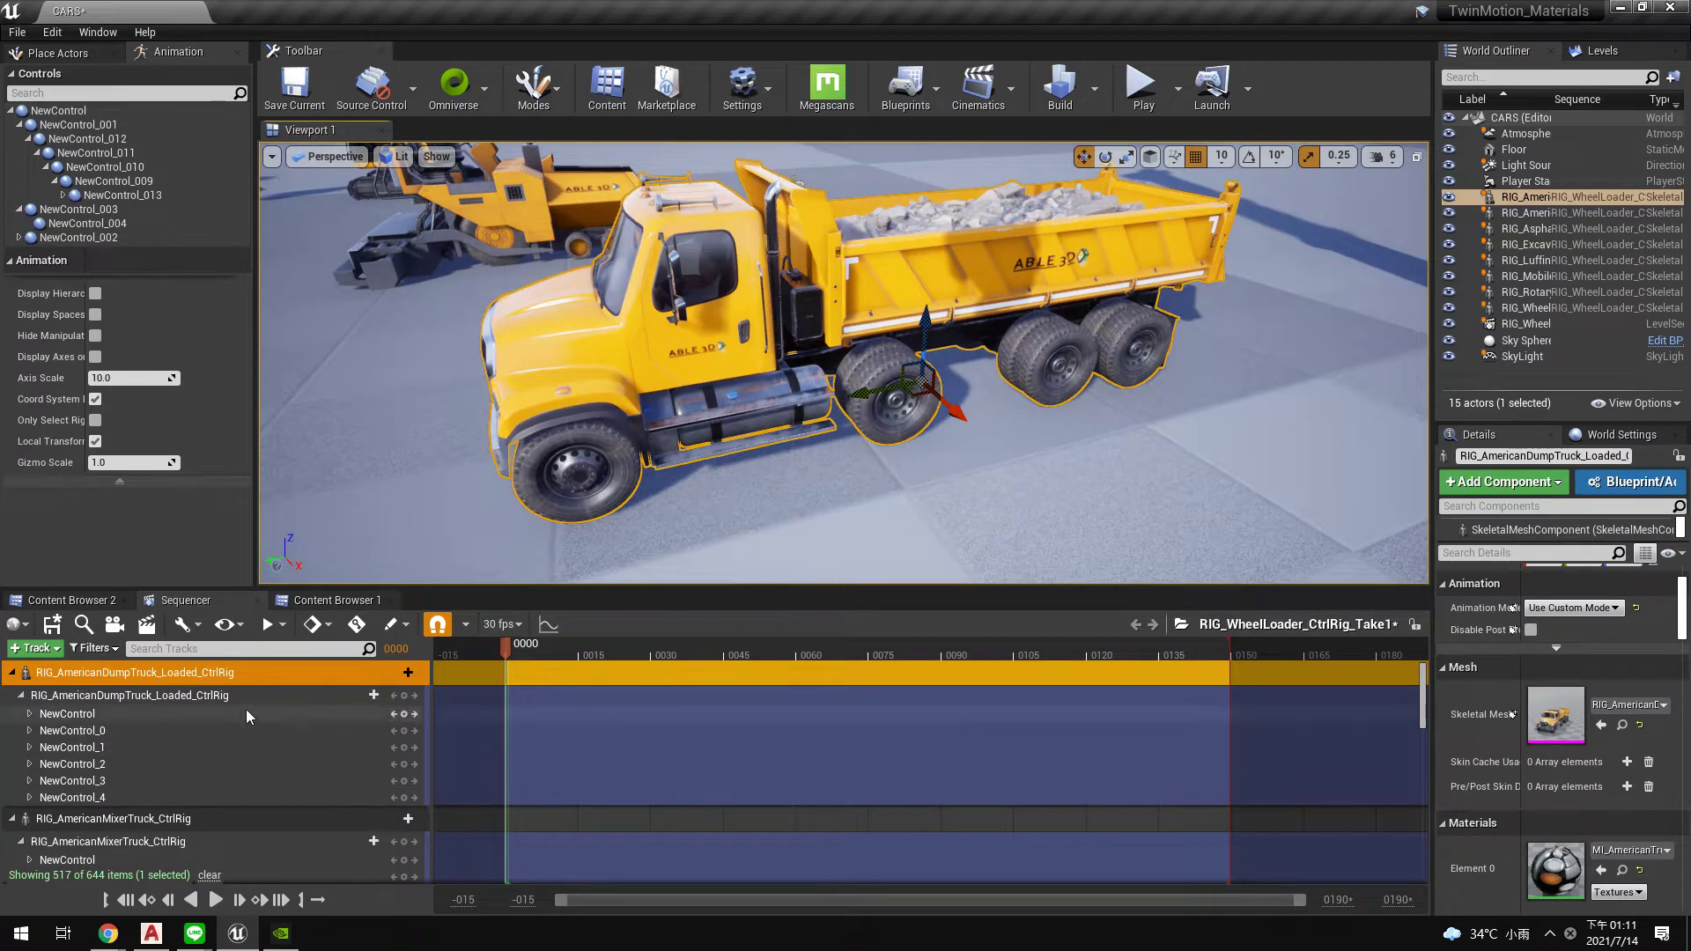
left_click(245, 698)
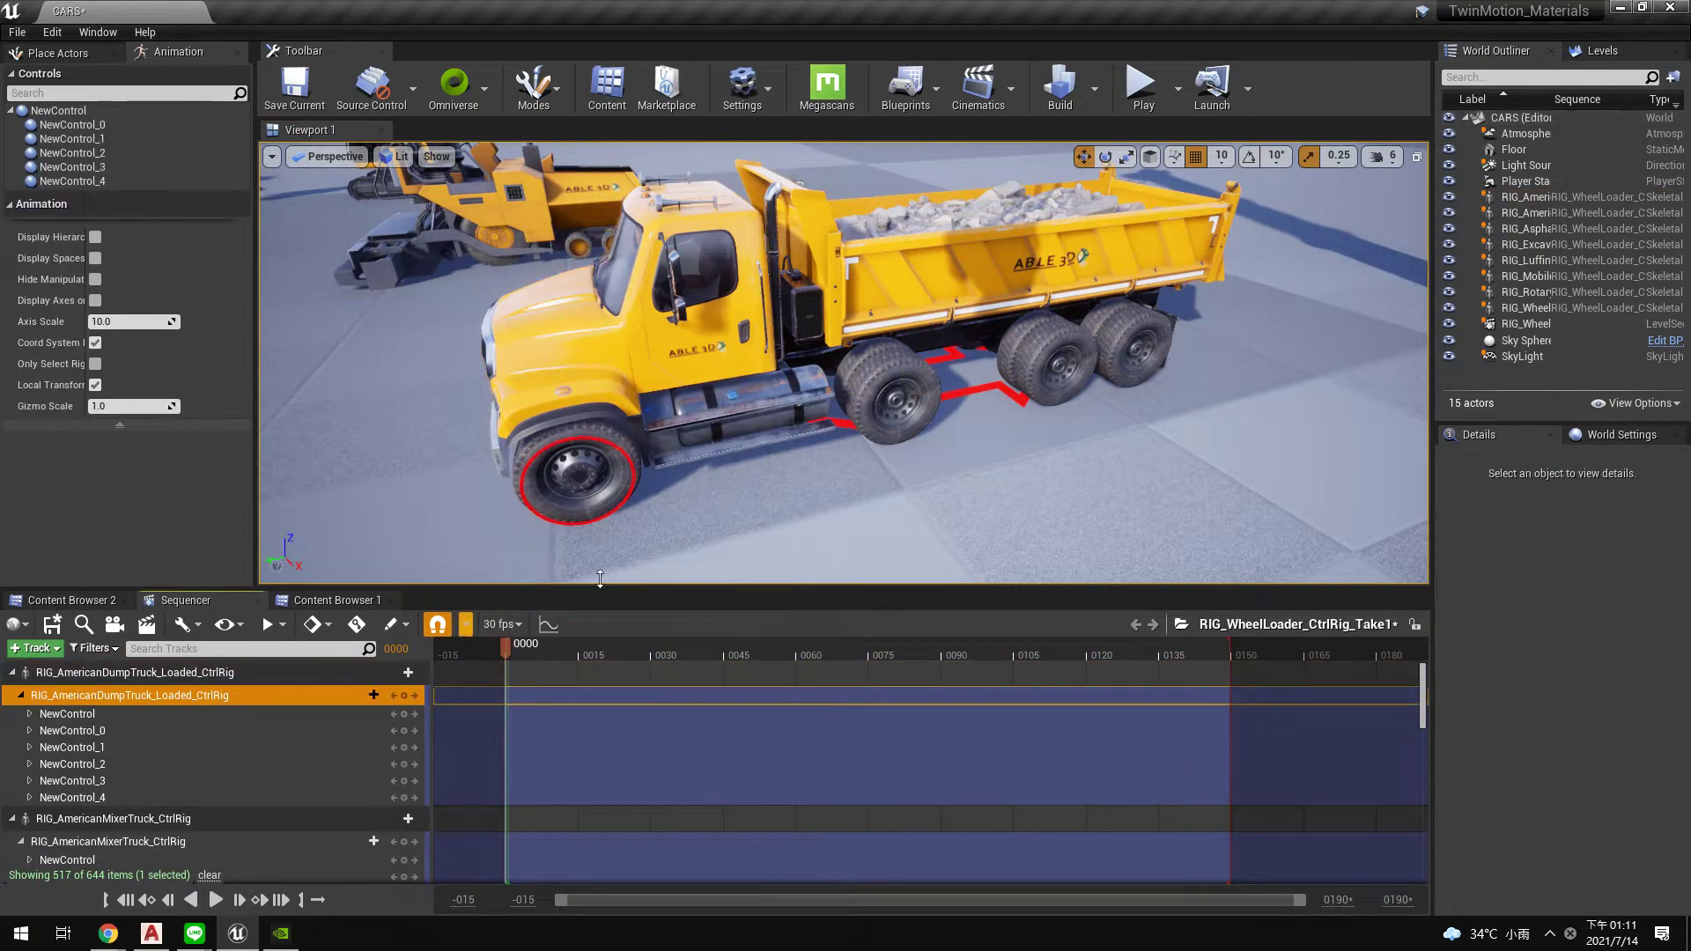
left_click(619, 457)
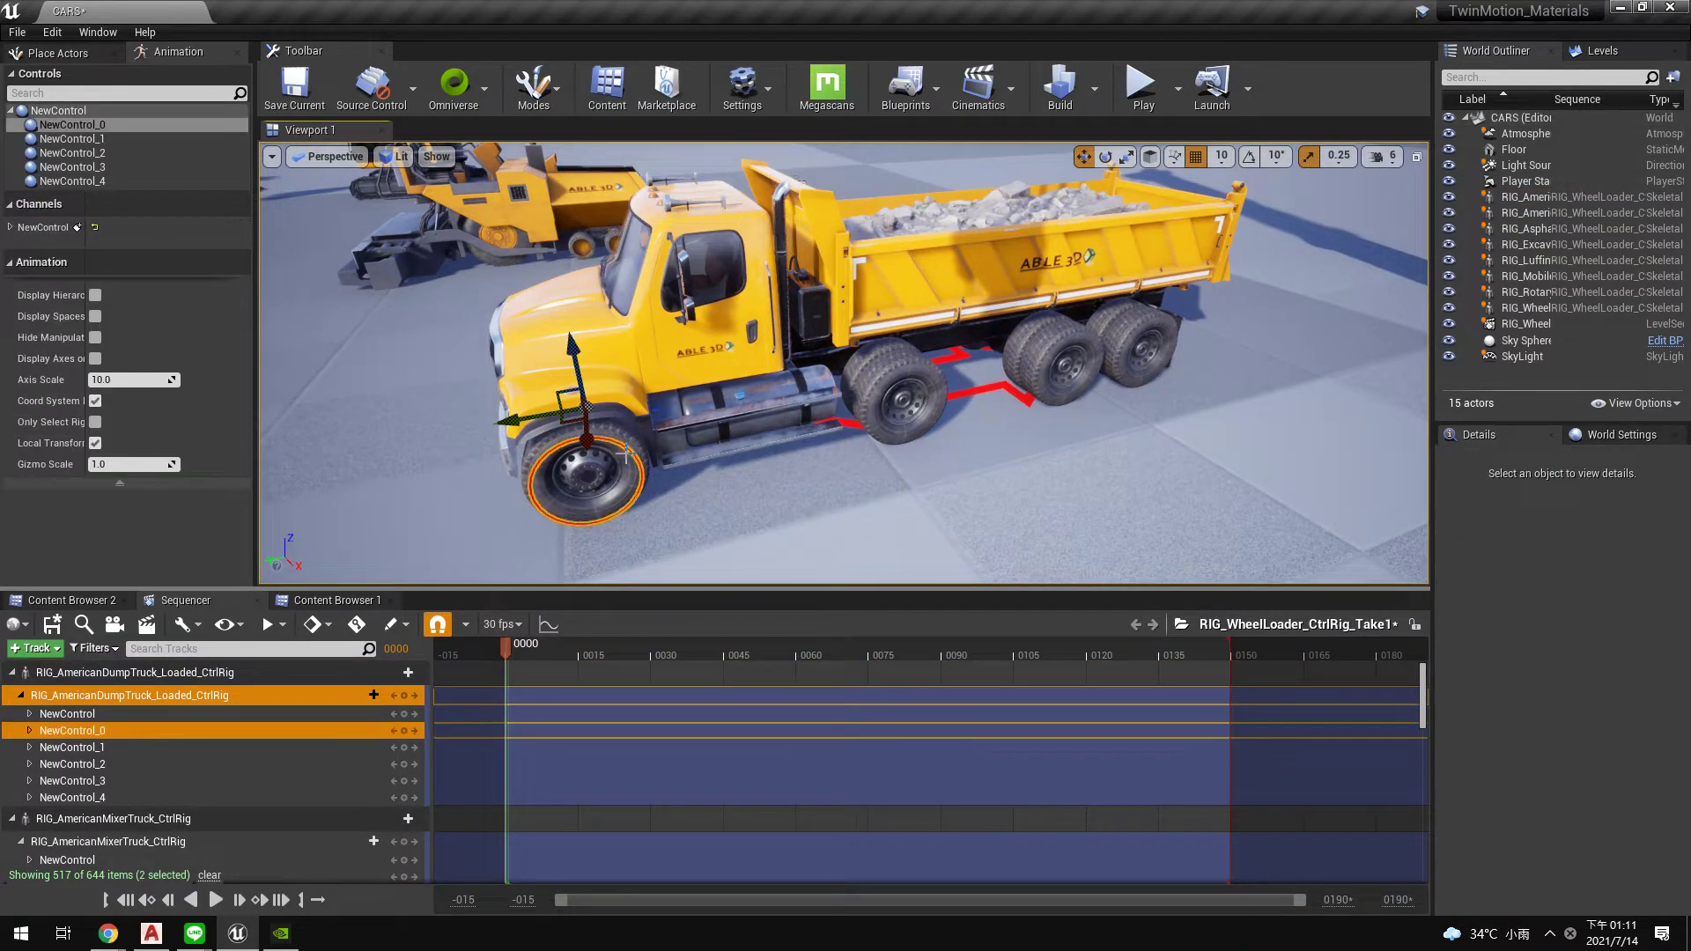
left_click(1109, 158)
mouse_move(656, 349)
left_mouse_down()
mouse_move(687, 425)
mouse_move(997, 431)
left_mouse_up()
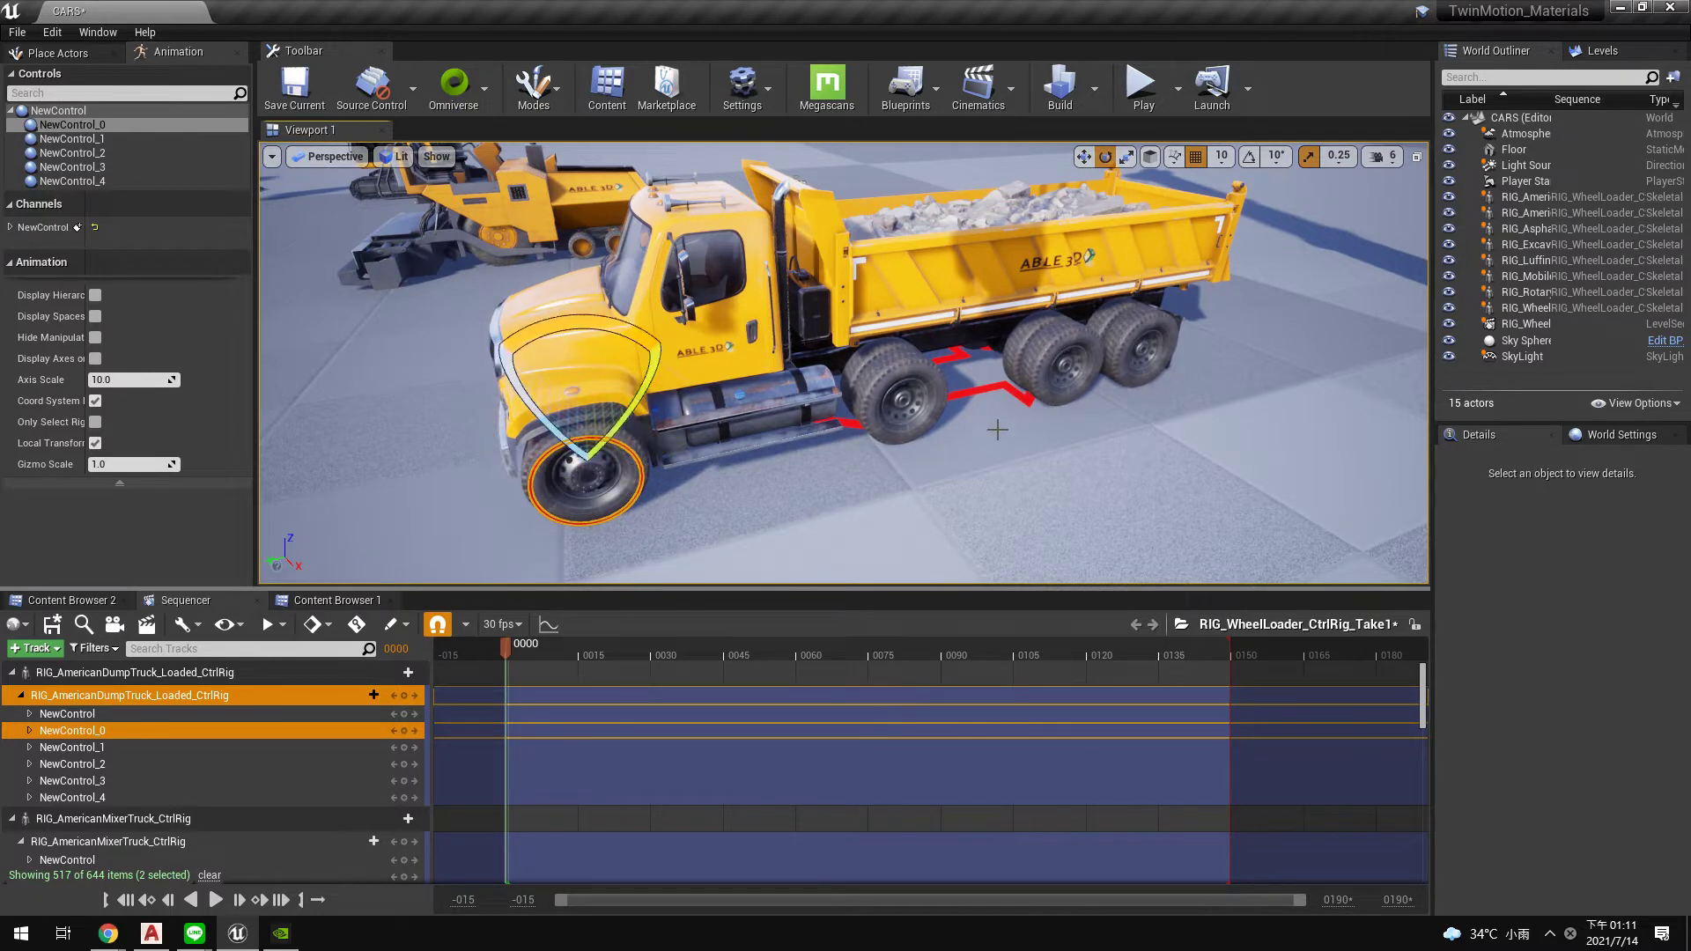
- Pick the rear wheel control, return to Translate mode, and fly toward the paver
left_click(936, 420)
left_click(1083, 155)
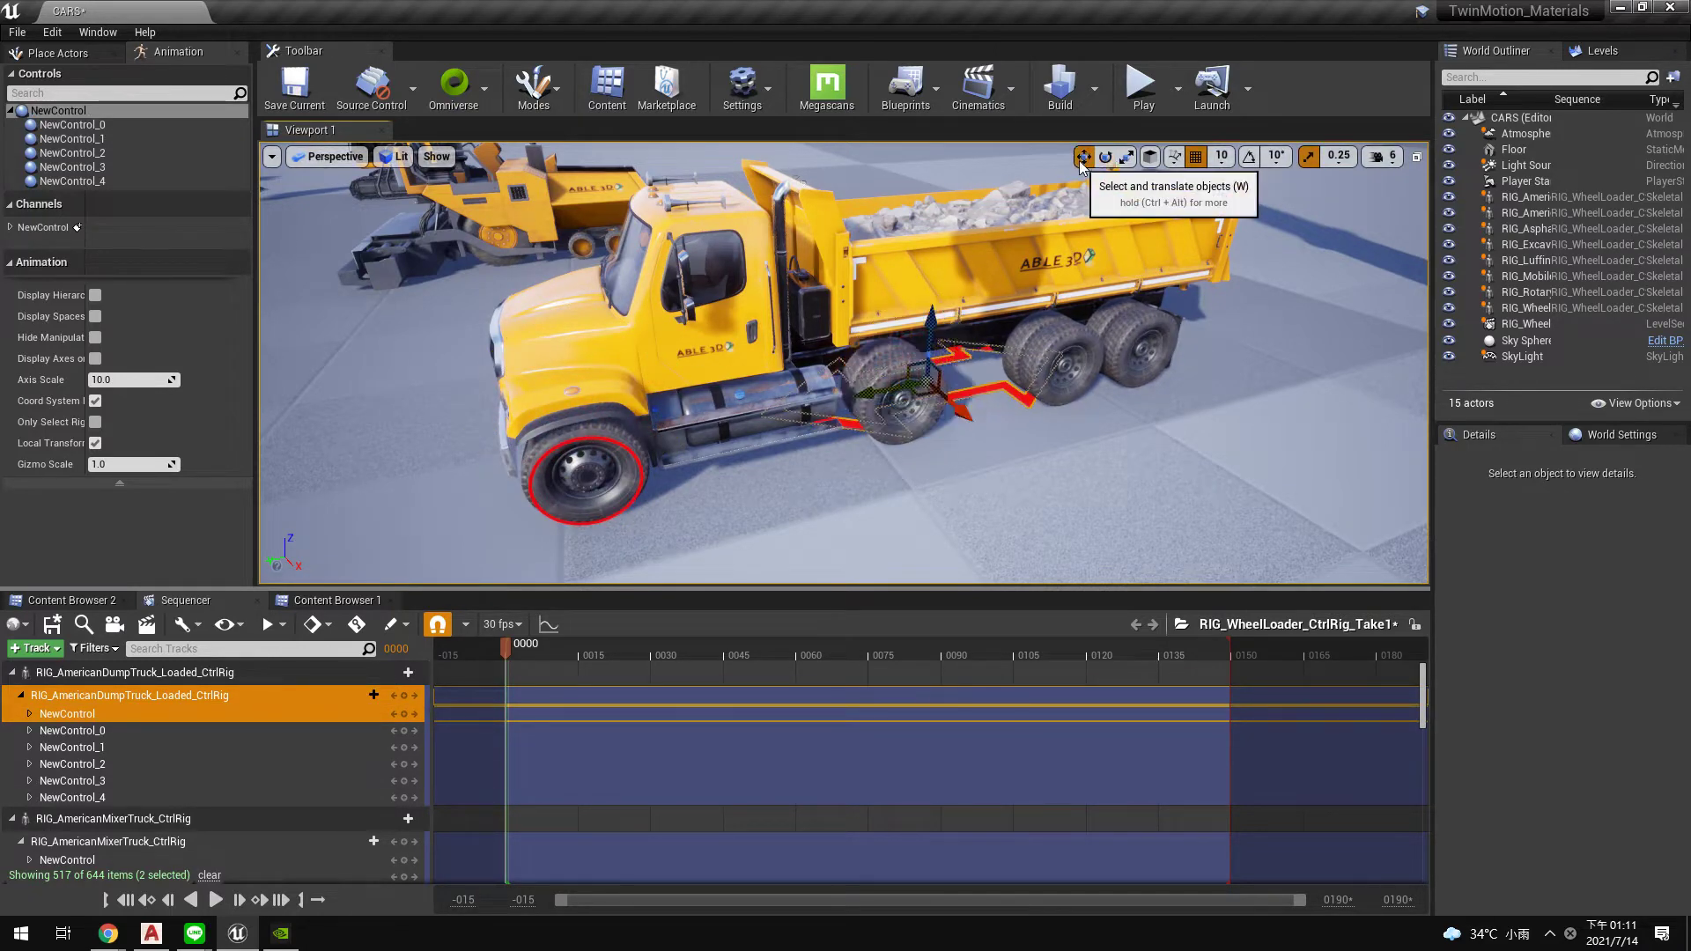
right_click_drag(881, 408, 881, 408)
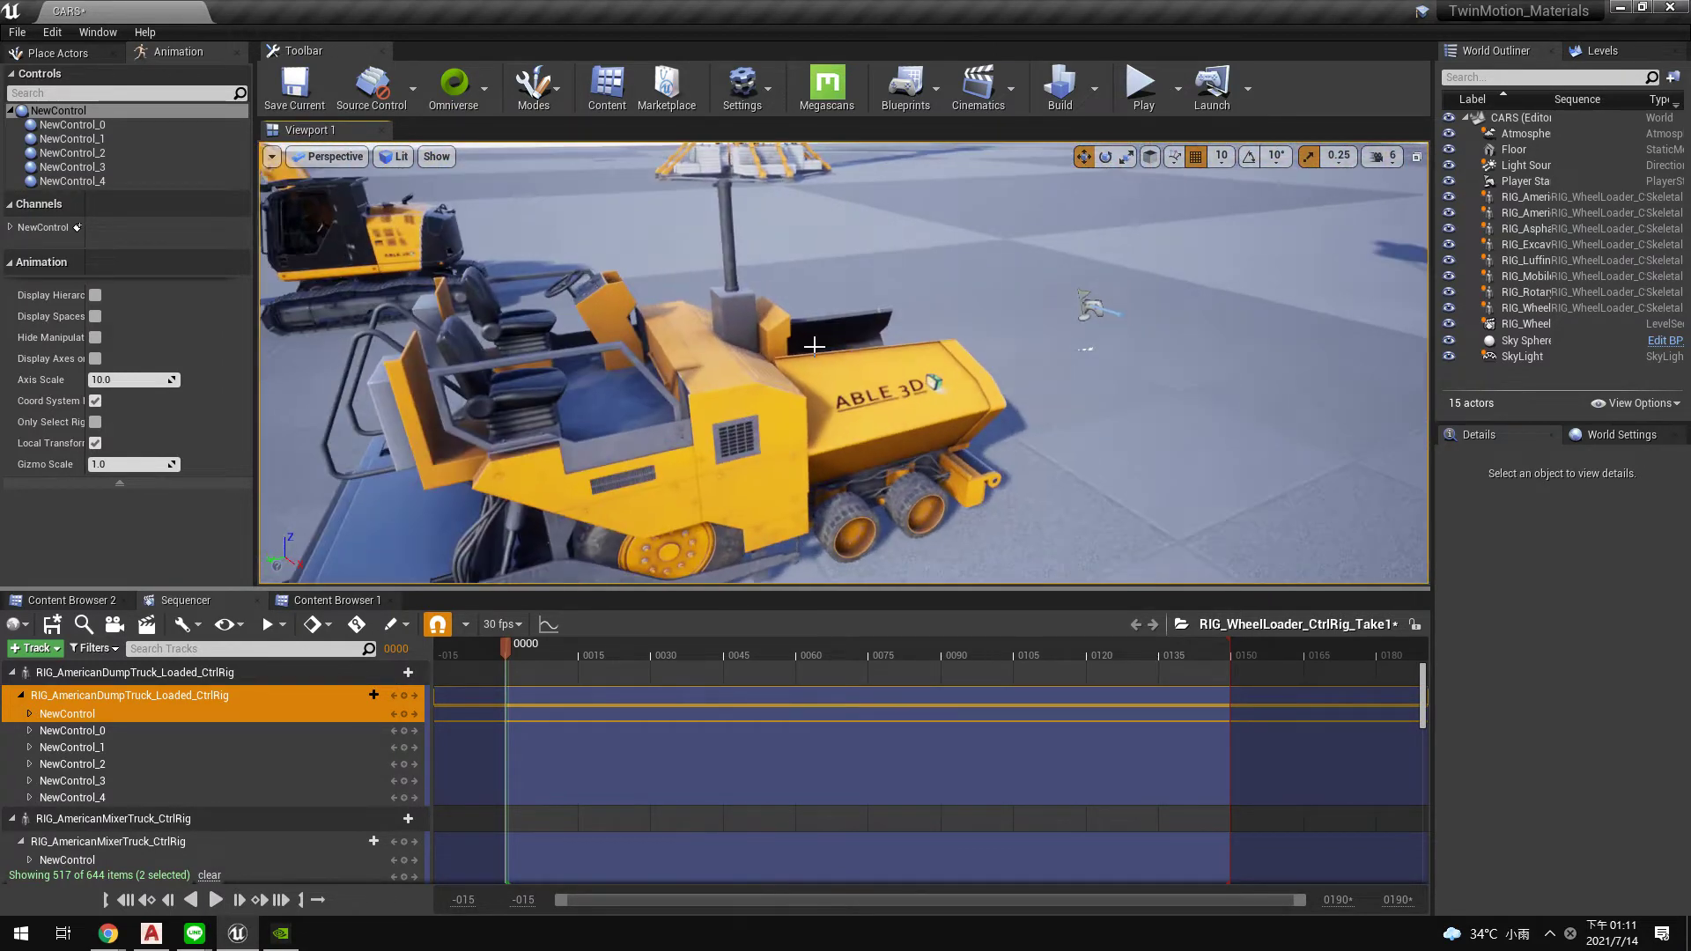
- Frame the asphalt paver and rotate its wheel_ctrl control on RIG_AsphaltPaver_CtrlRig
left_click(933, 451)
key("f")
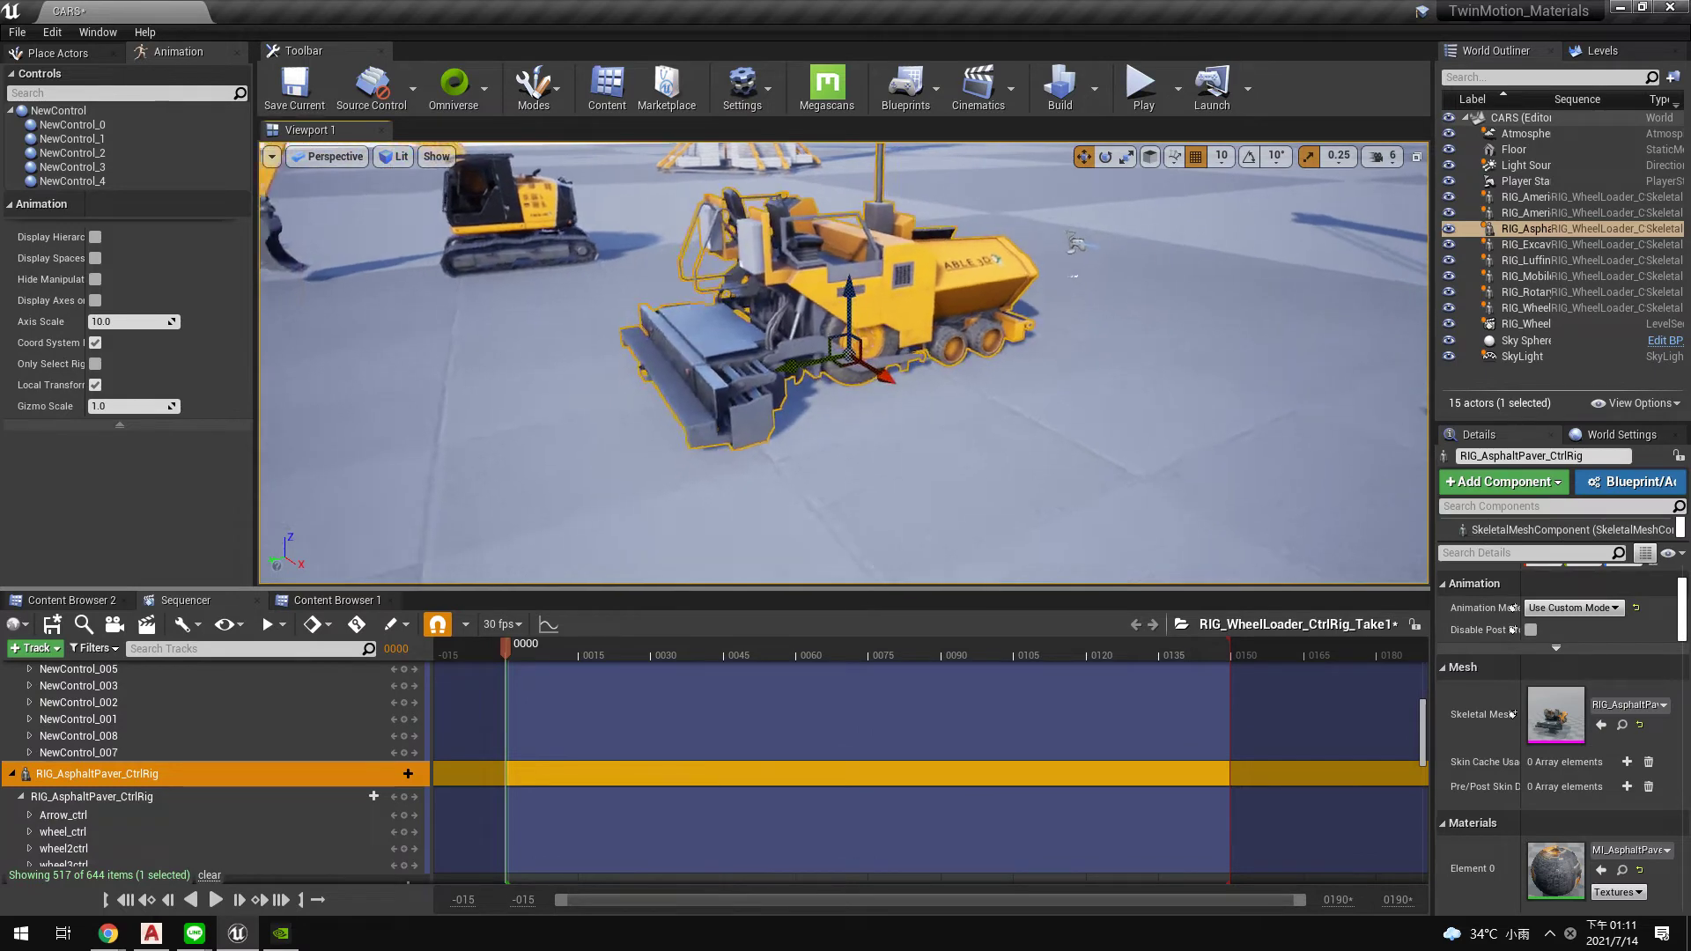
left_click(540, 796)
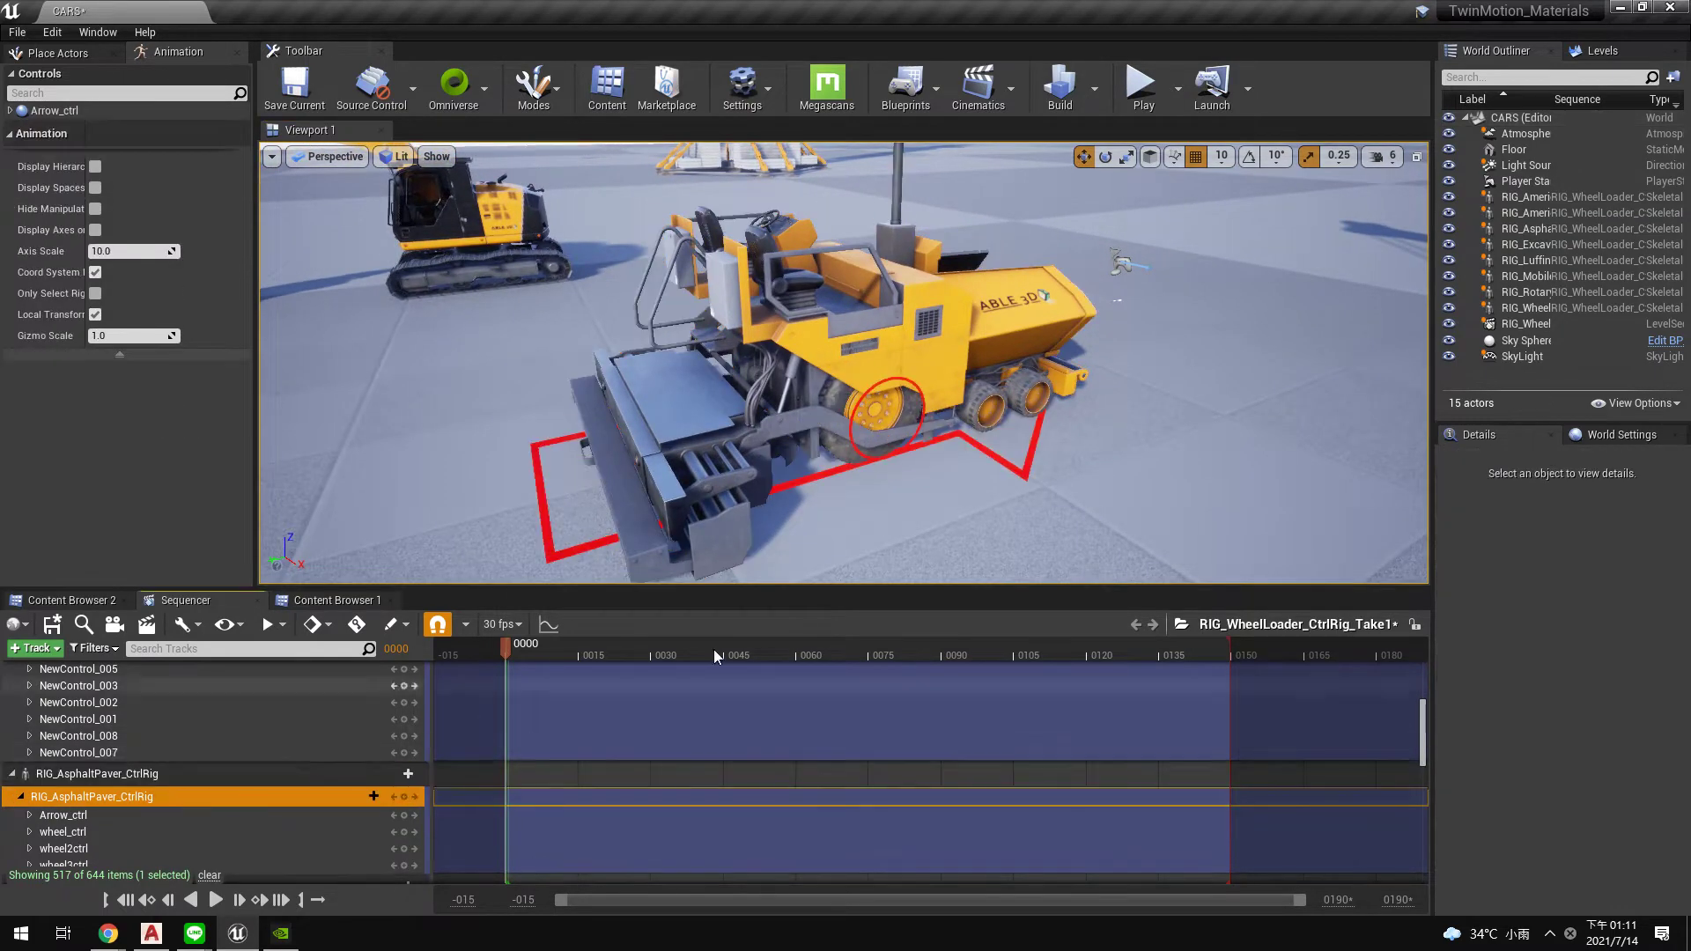
left_click(876, 412)
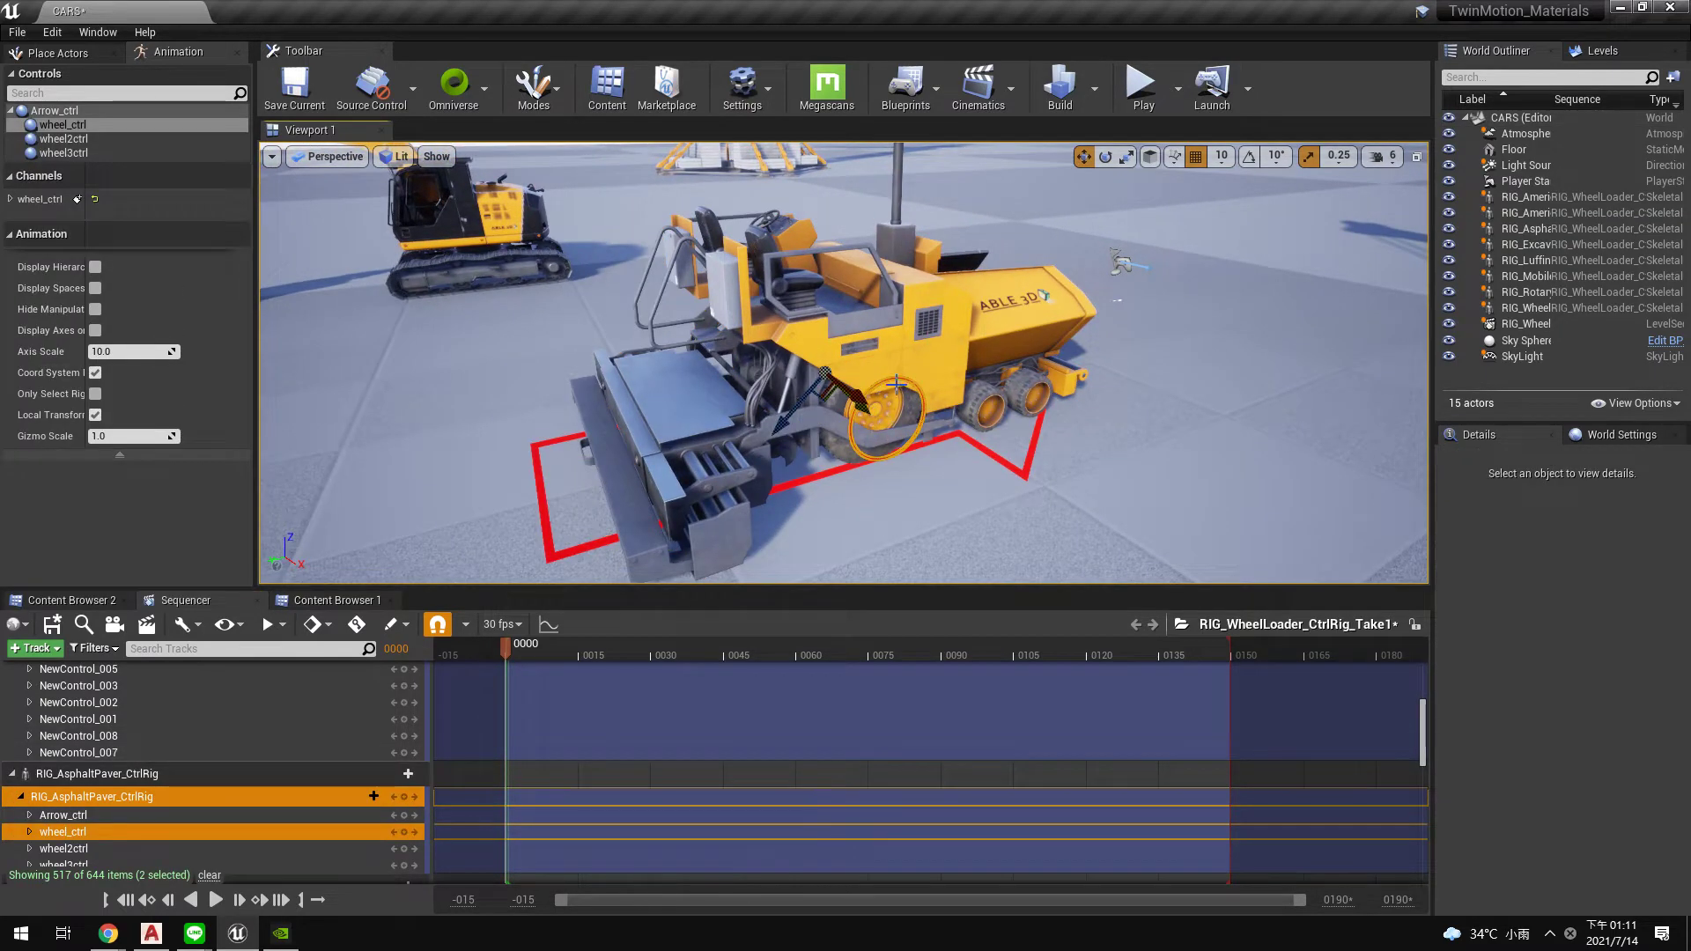
left_click(1105, 156)
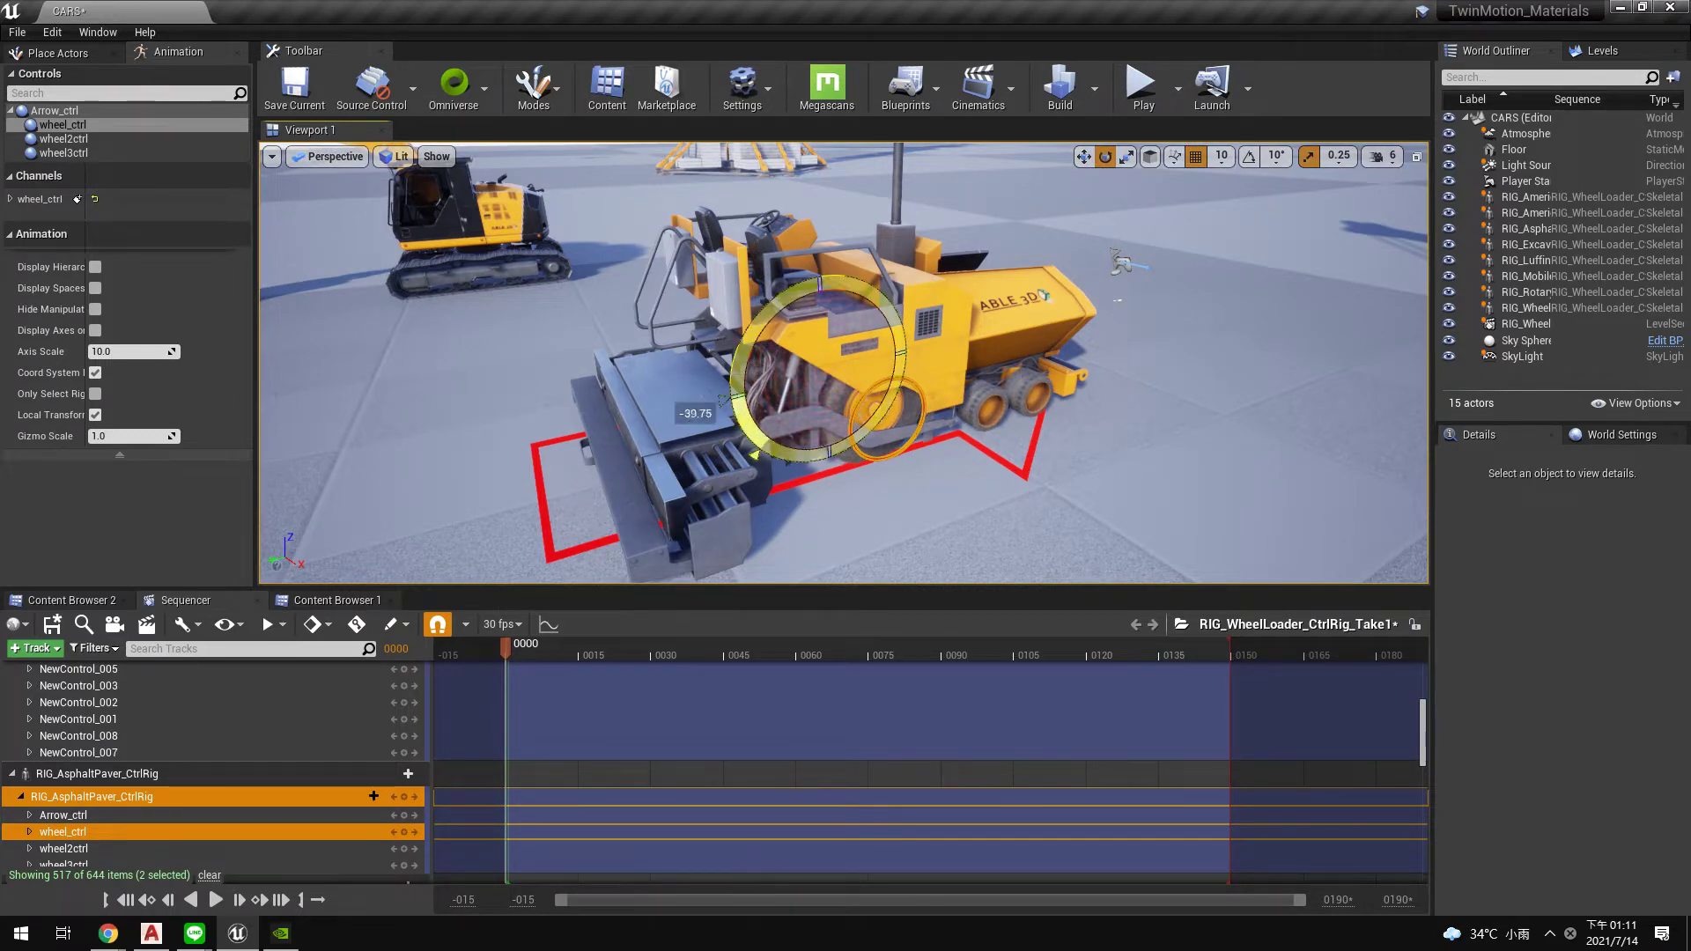
left_click(961, 371)
mouse_move(961, 371)
right_mouse_down()
mouse_move(934, 441)
mouse_move(924, 323)
right_mouse_up()
- Show the mixer truck's rig track and spin its drum with NewControl_005
left_click(923, 322)
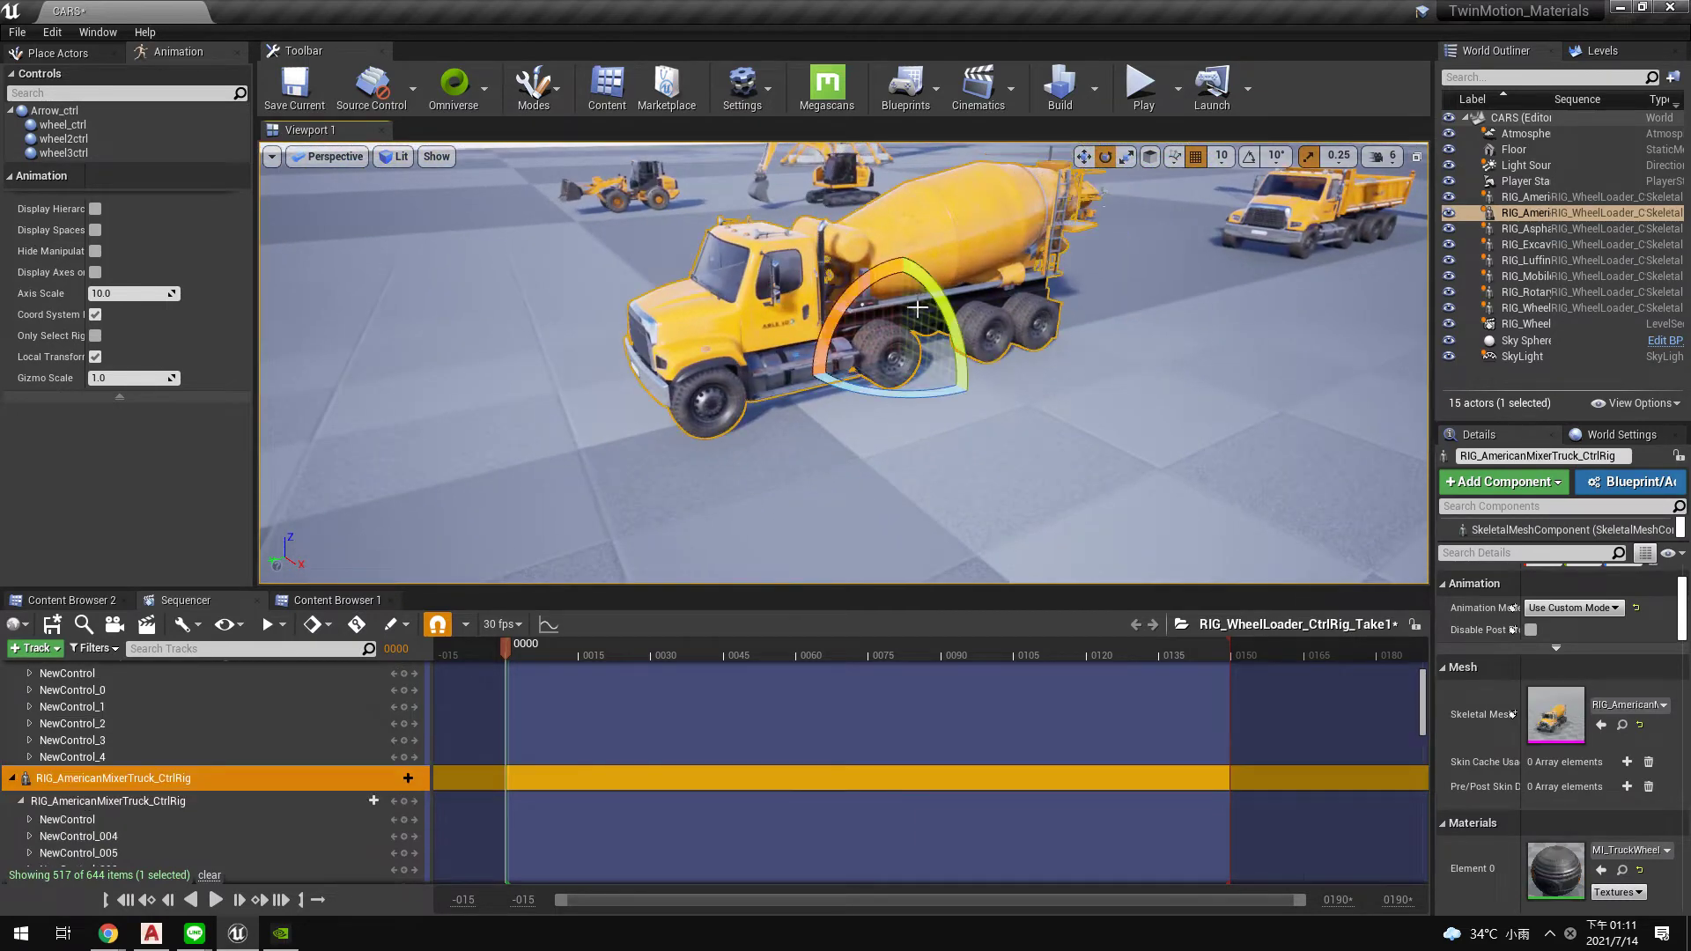
left_click(176, 800)
scroll(860, 414, "up", 8)
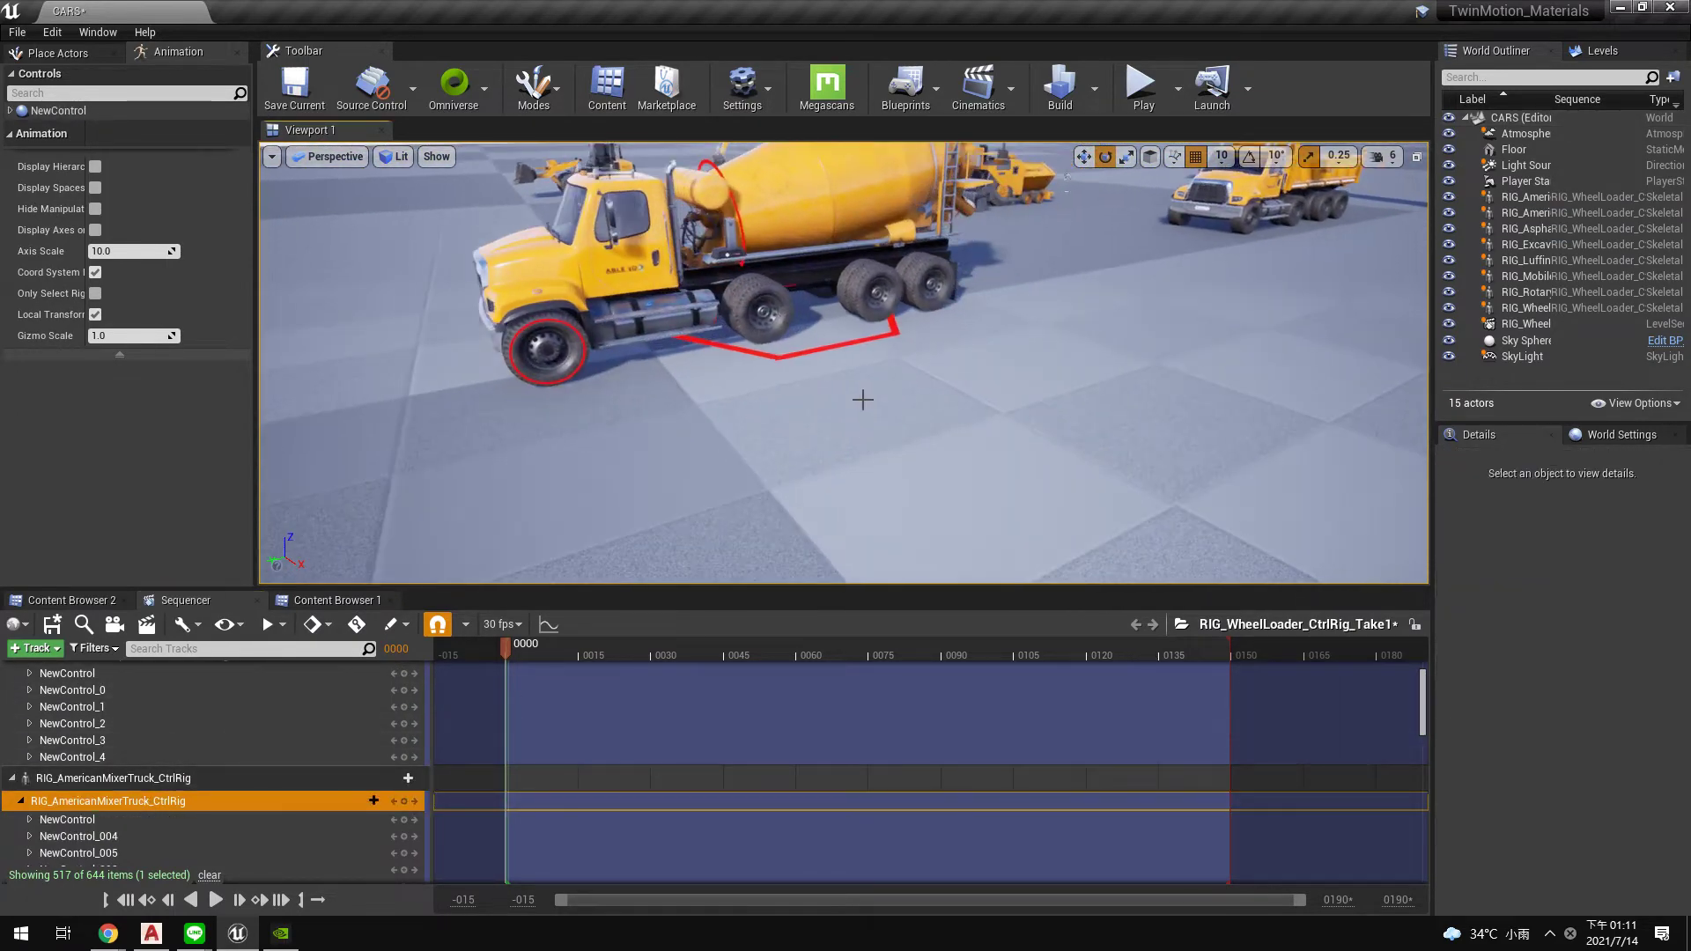
left_click(741, 232)
right_click_drag(741, 233, 705, 264)
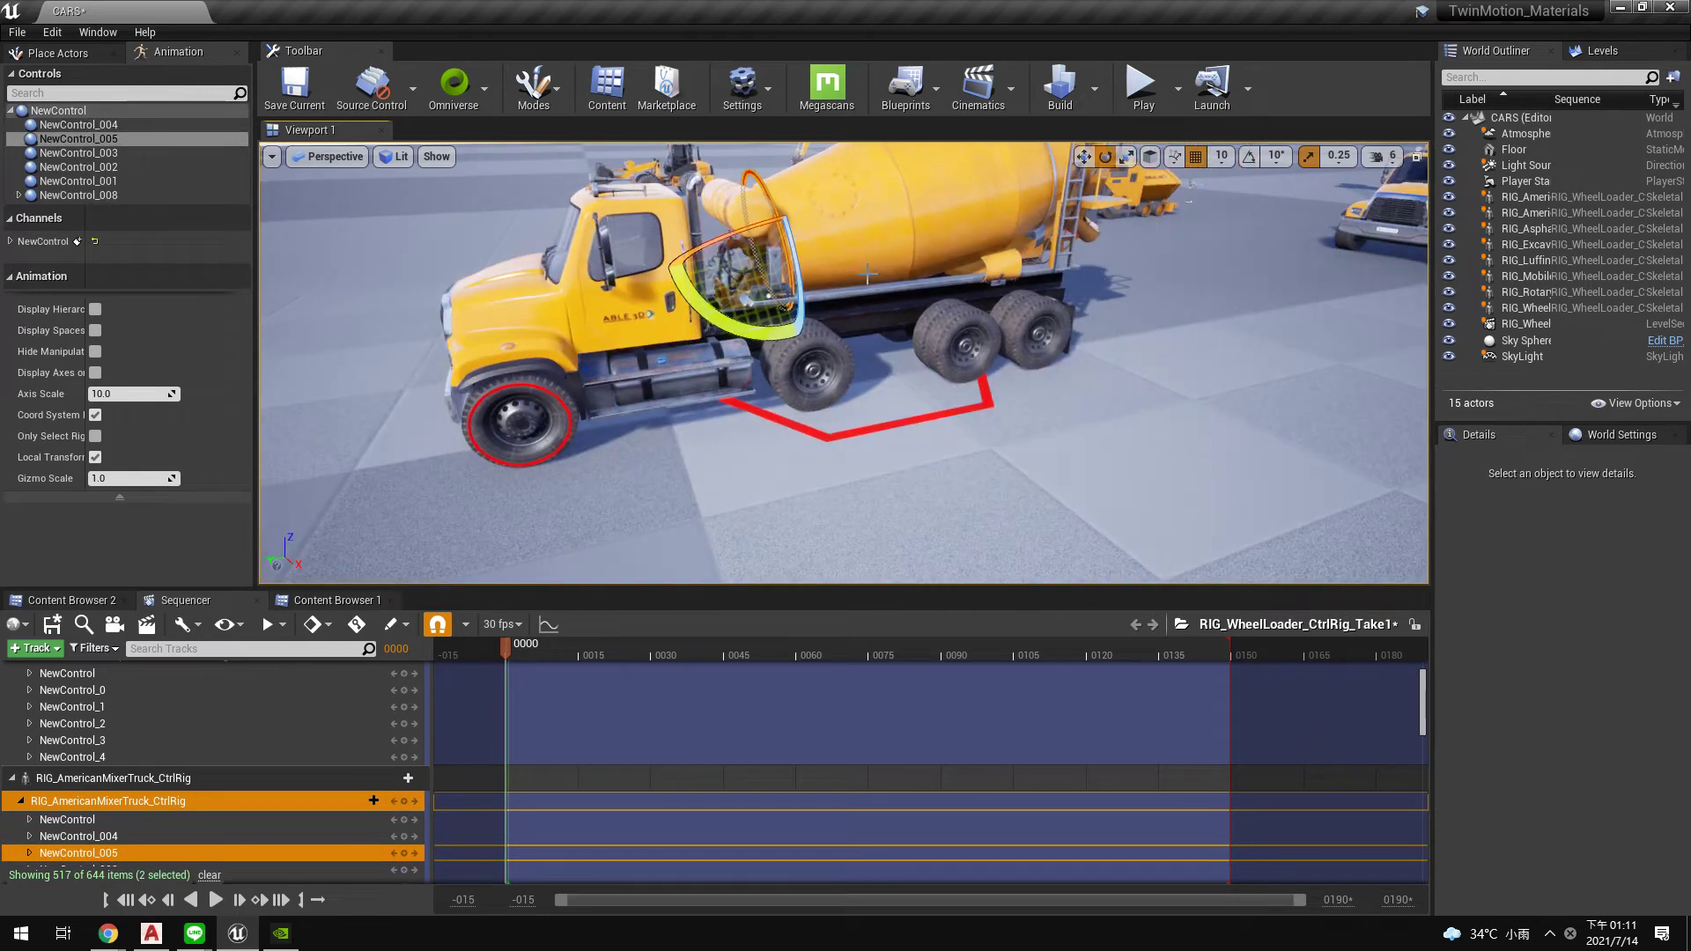
left_click_drag(764, 207, 847, 377)
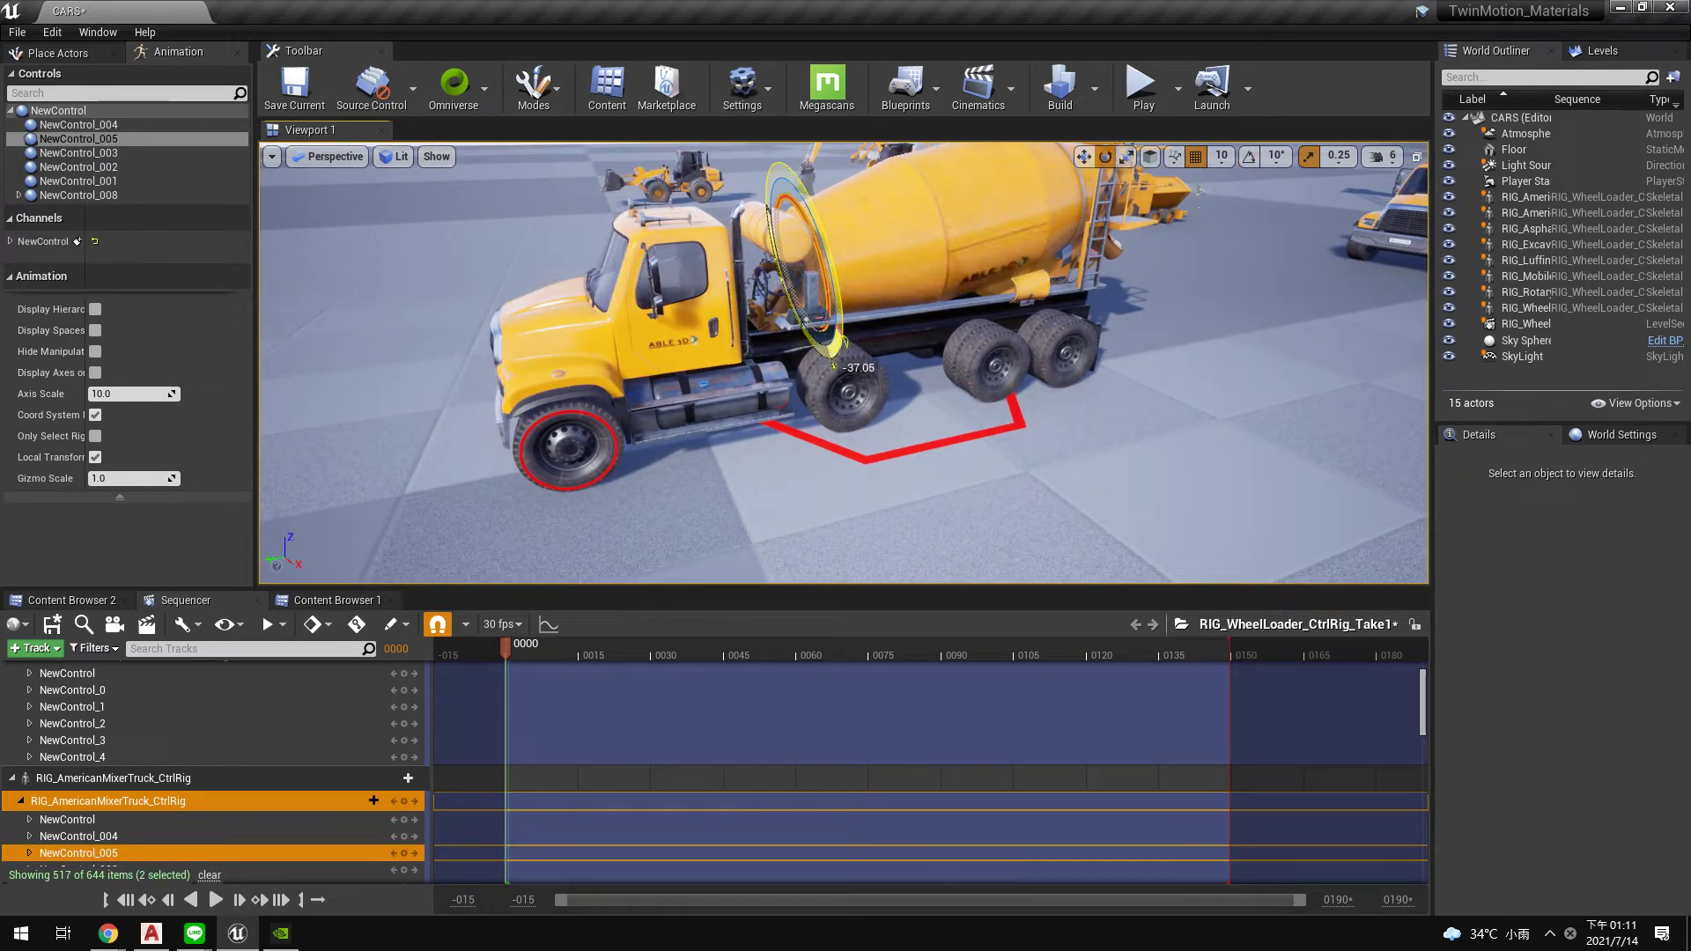
- Turn the front wheel via NewControl_004, pick chute control NewControl_007, then view the excavator
left_click(604, 424)
left_click_drag(553, 330, 674, 436)
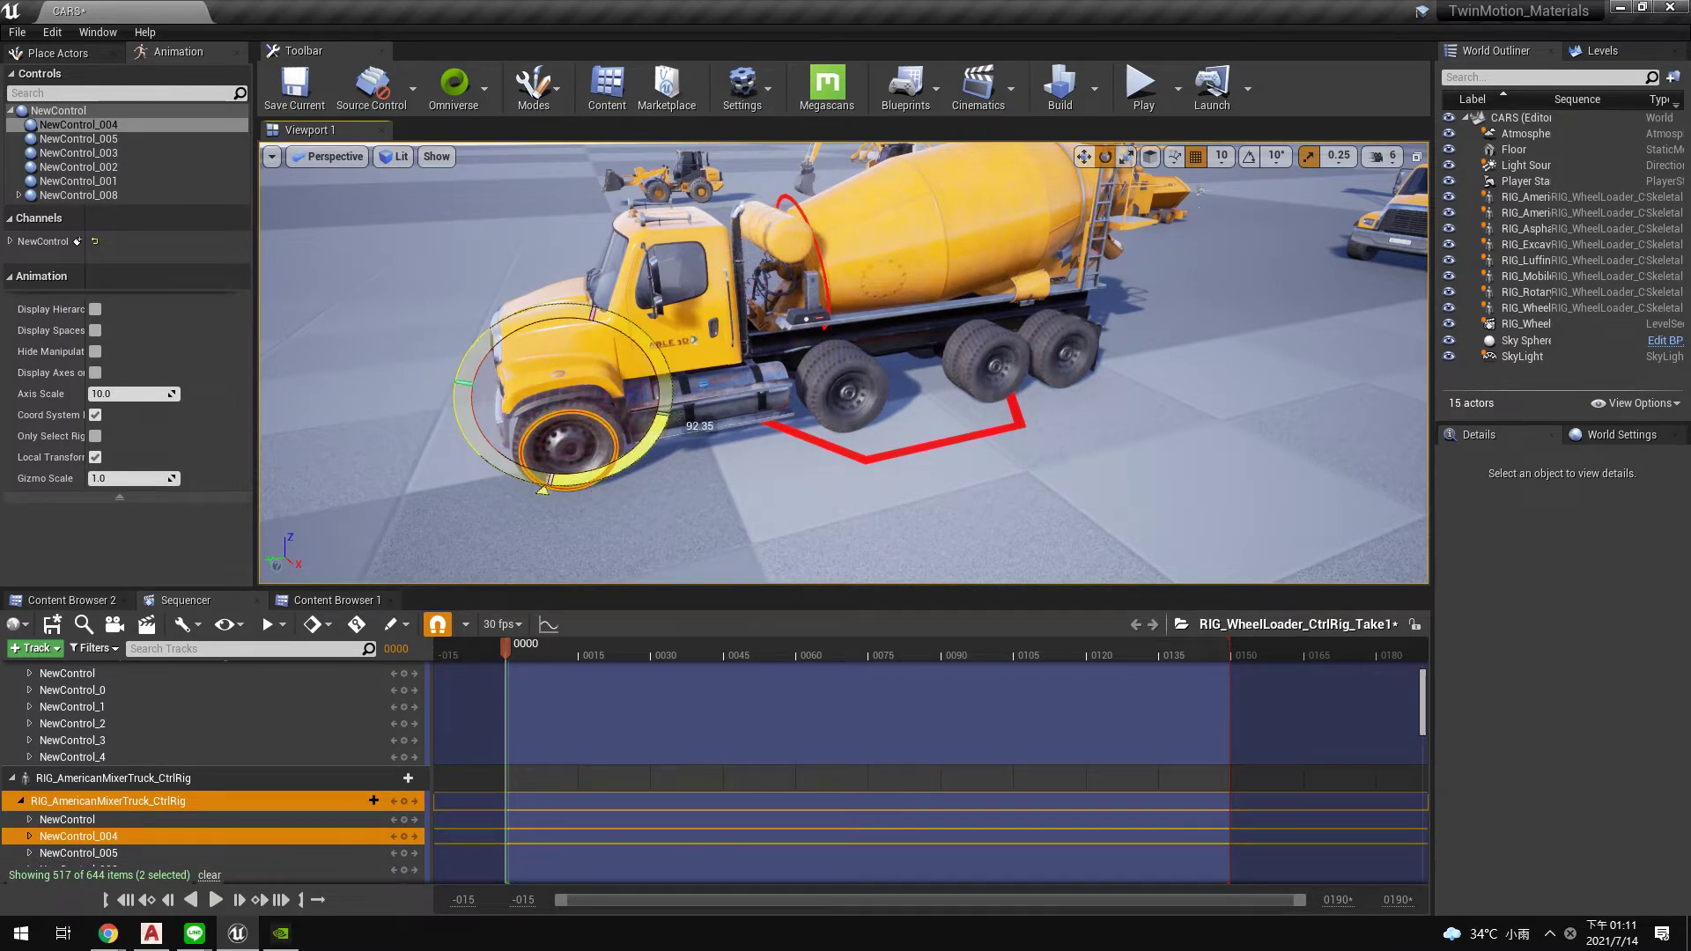
right_click_drag(673, 436, 563, 387)
left_click(914, 293)
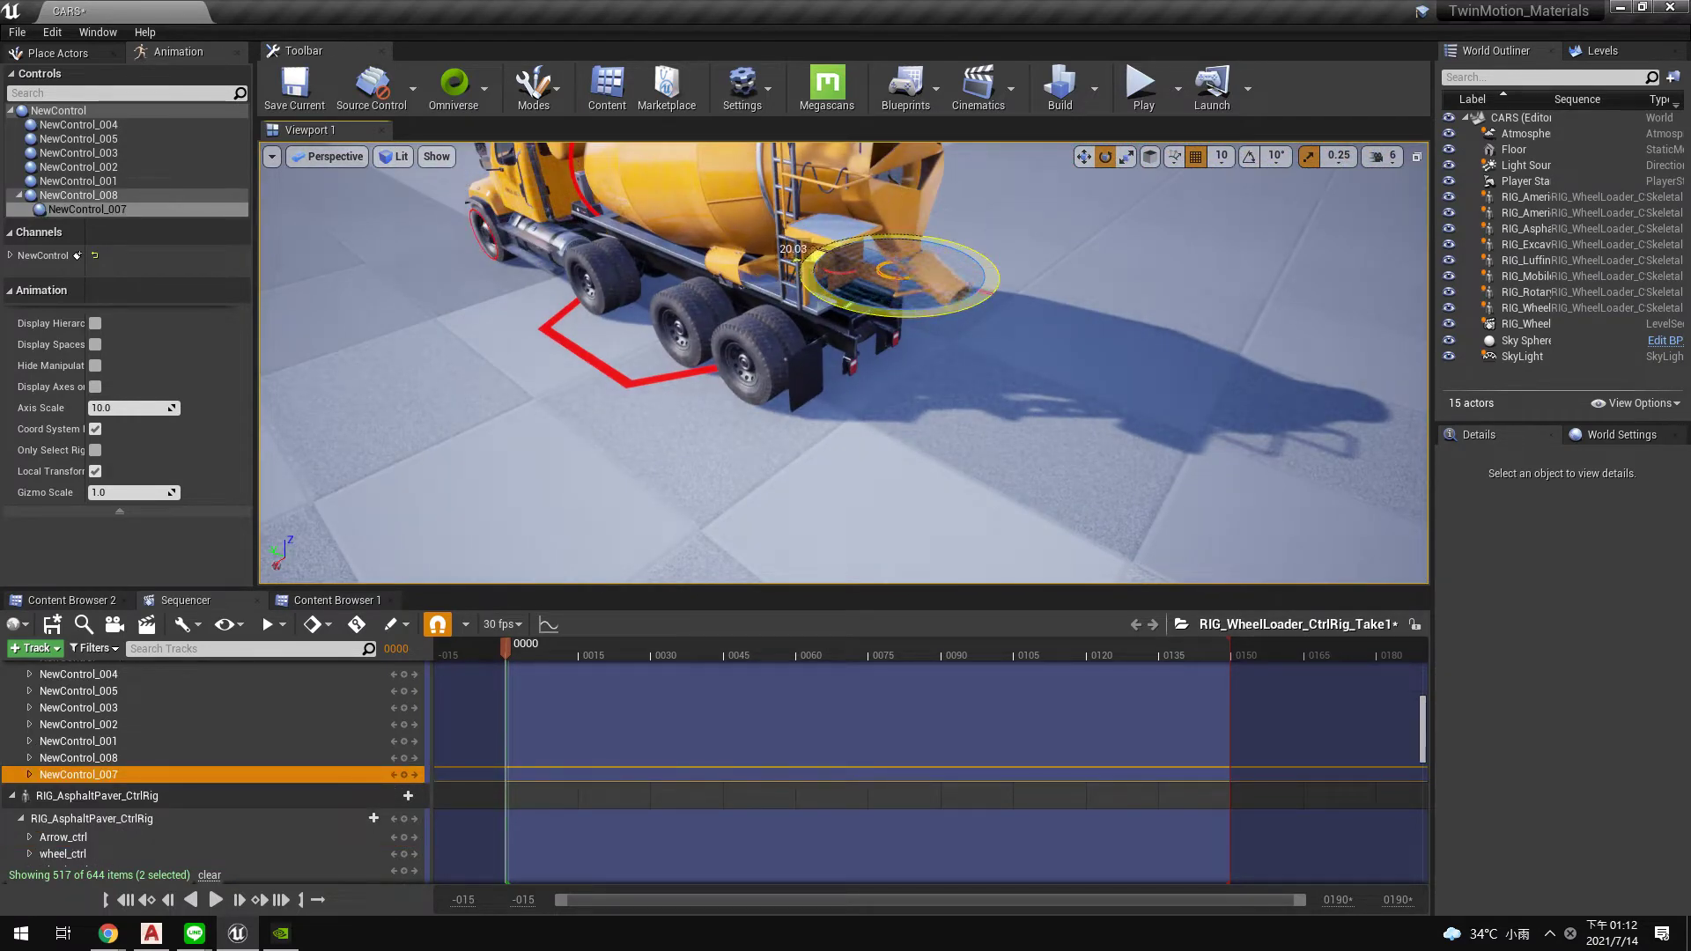
mouse_move(1076, 423)
right_mouse_down()
mouse_move(1048, 351)
mouse_move(1136, 352)
right_mouse_up()
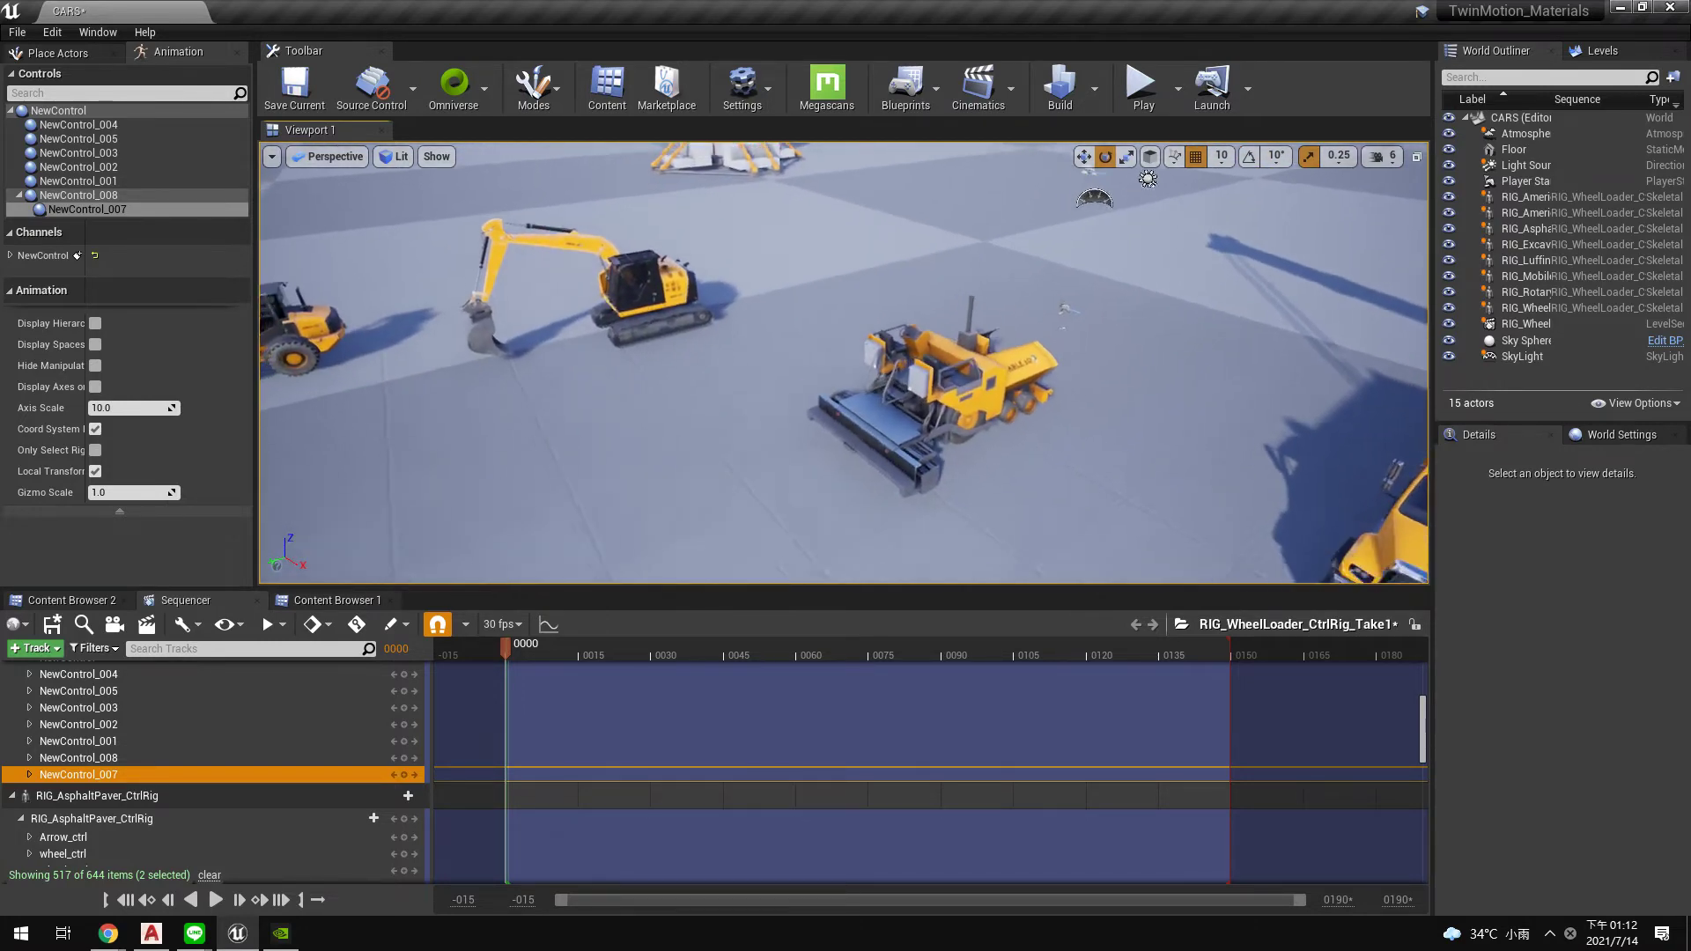
right_click_drag(889, 218, 969, 264)
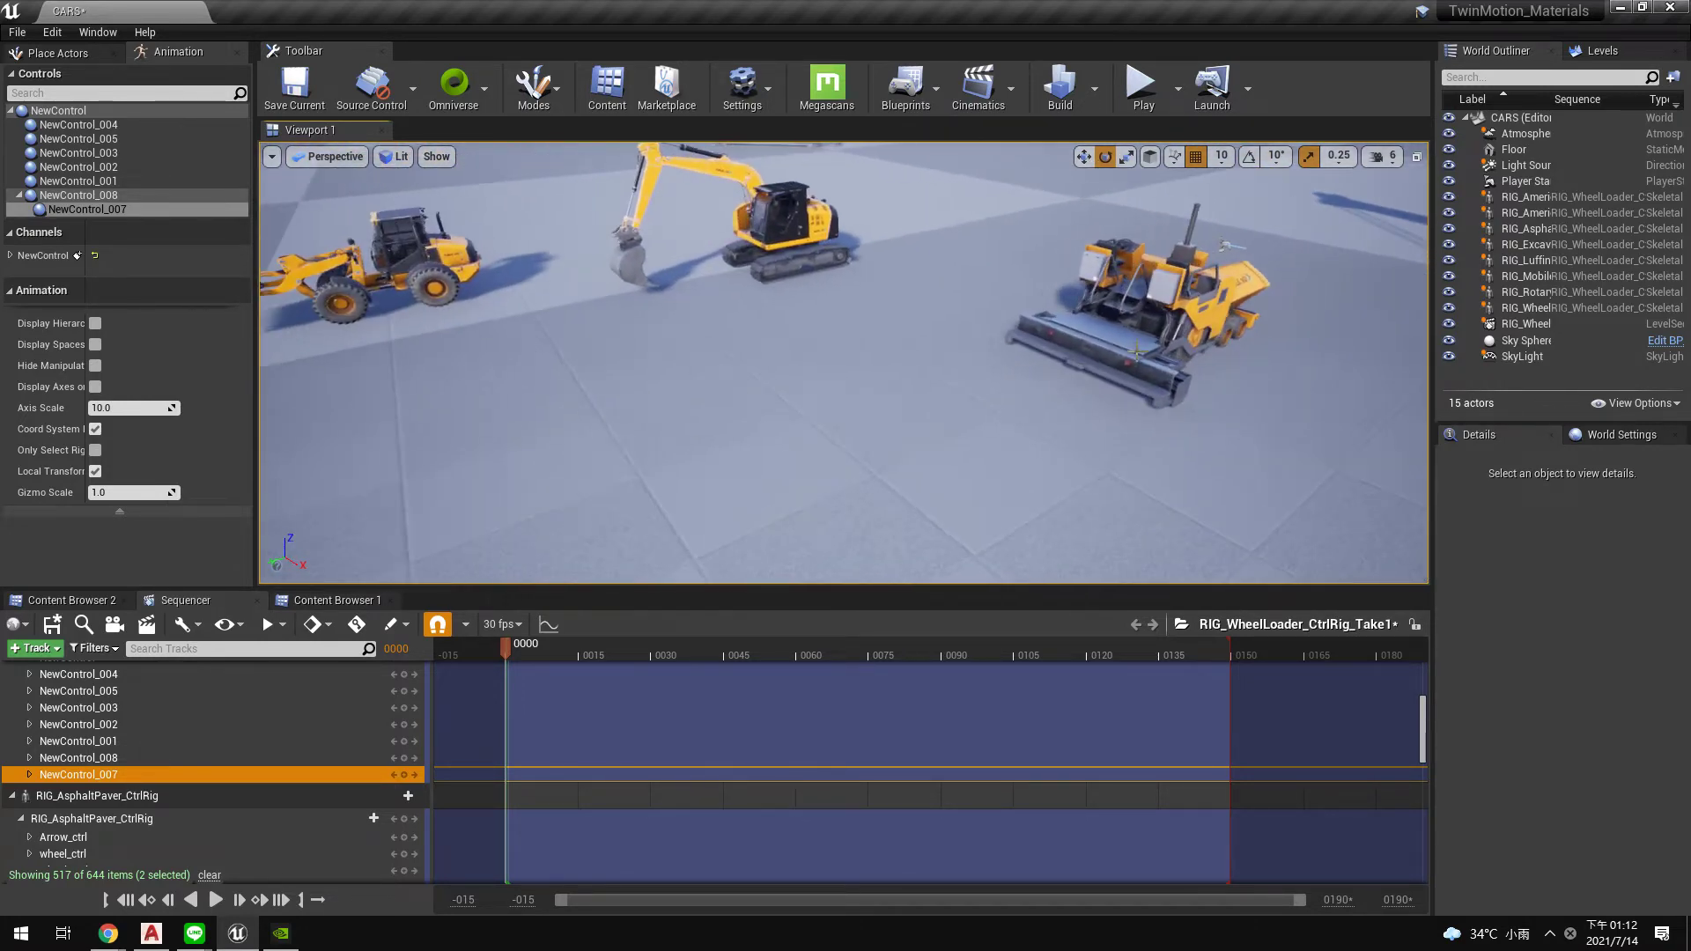
- Swing the excavator's upper body using controls NewControl_006 and NewControl_003
left_click(1524, 244)
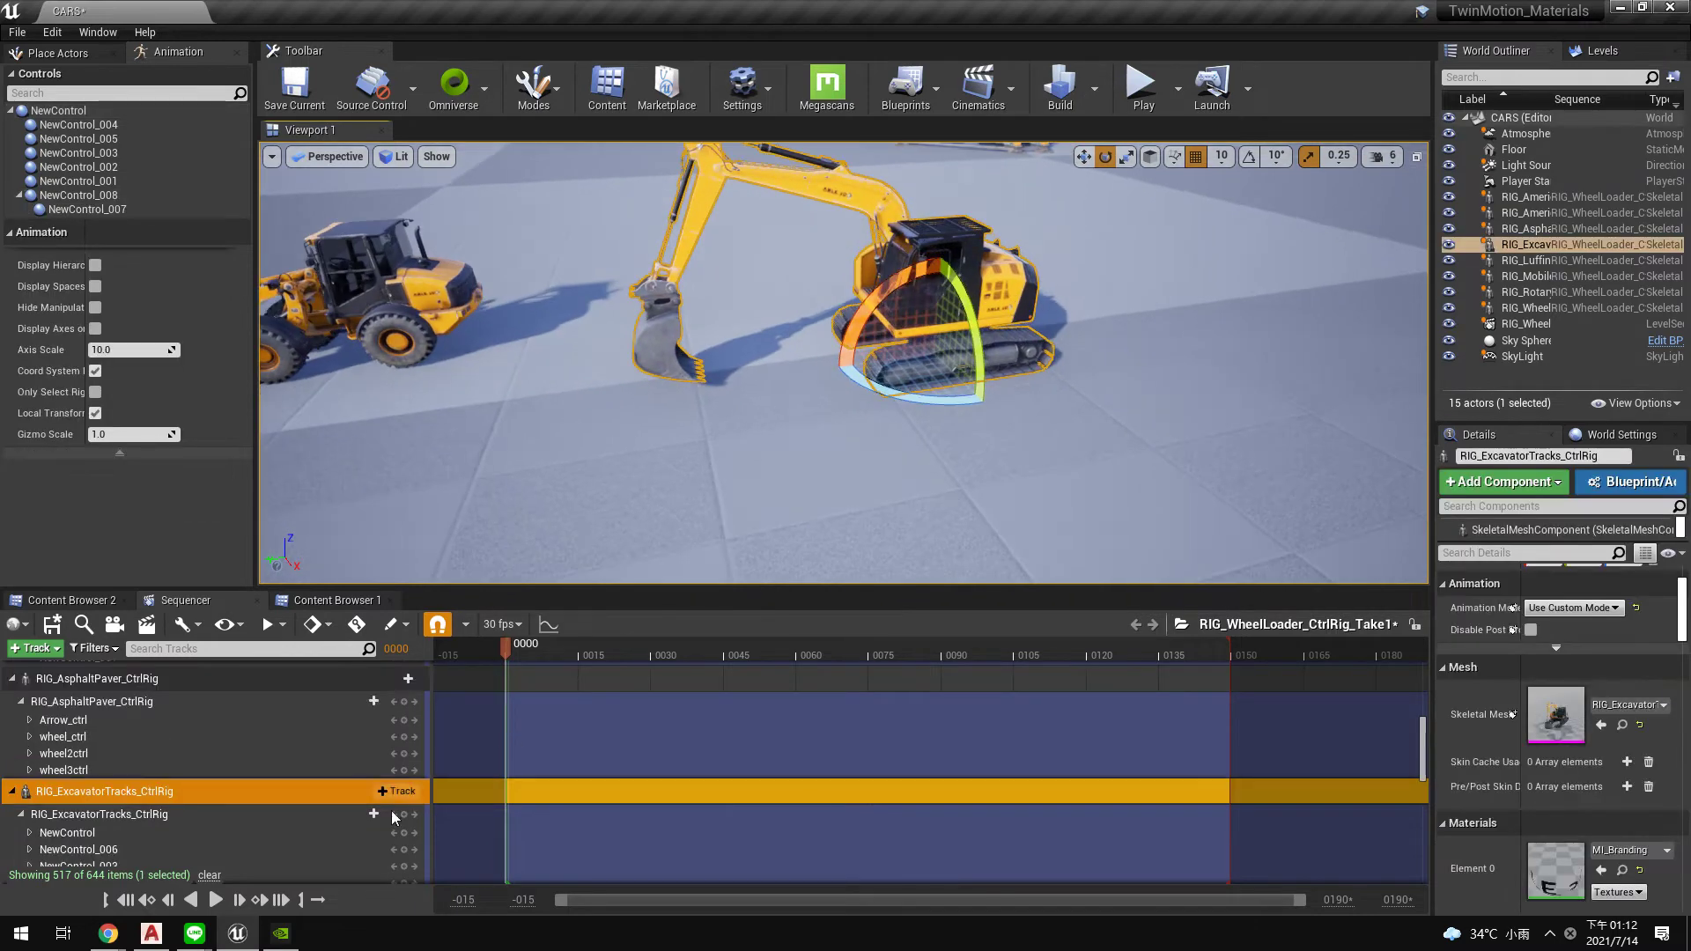
left_click(212, 815)
left_click(993, 362)
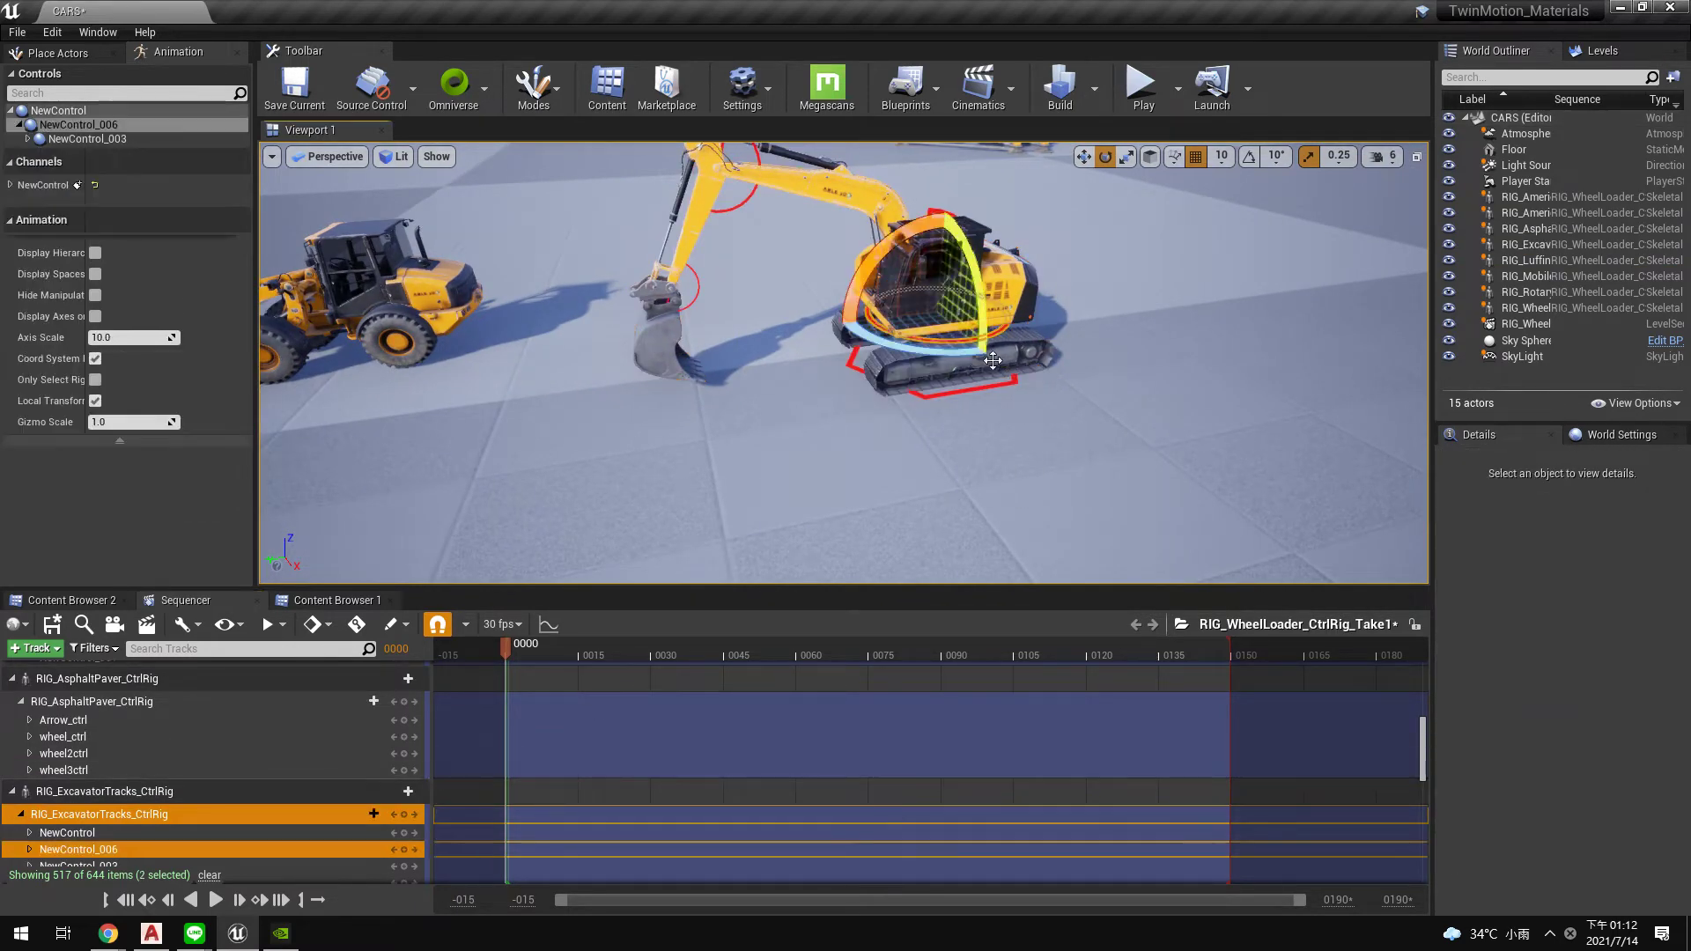
left_click_drag(950, 368, 998, 246)
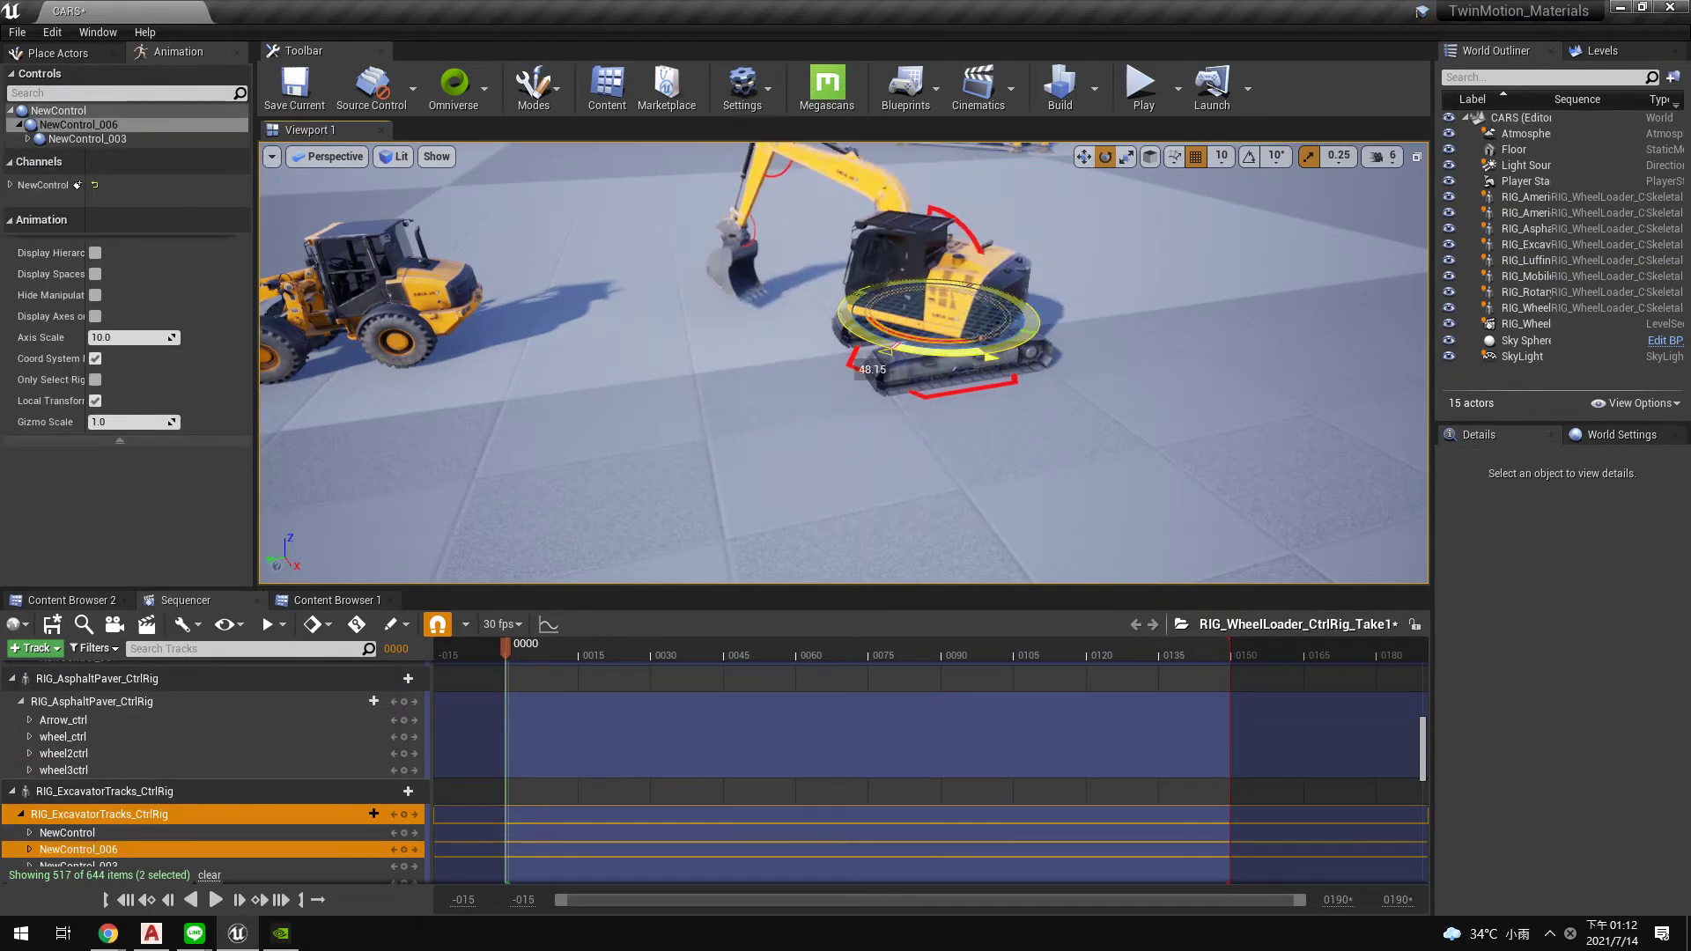
left_click(958, 221)
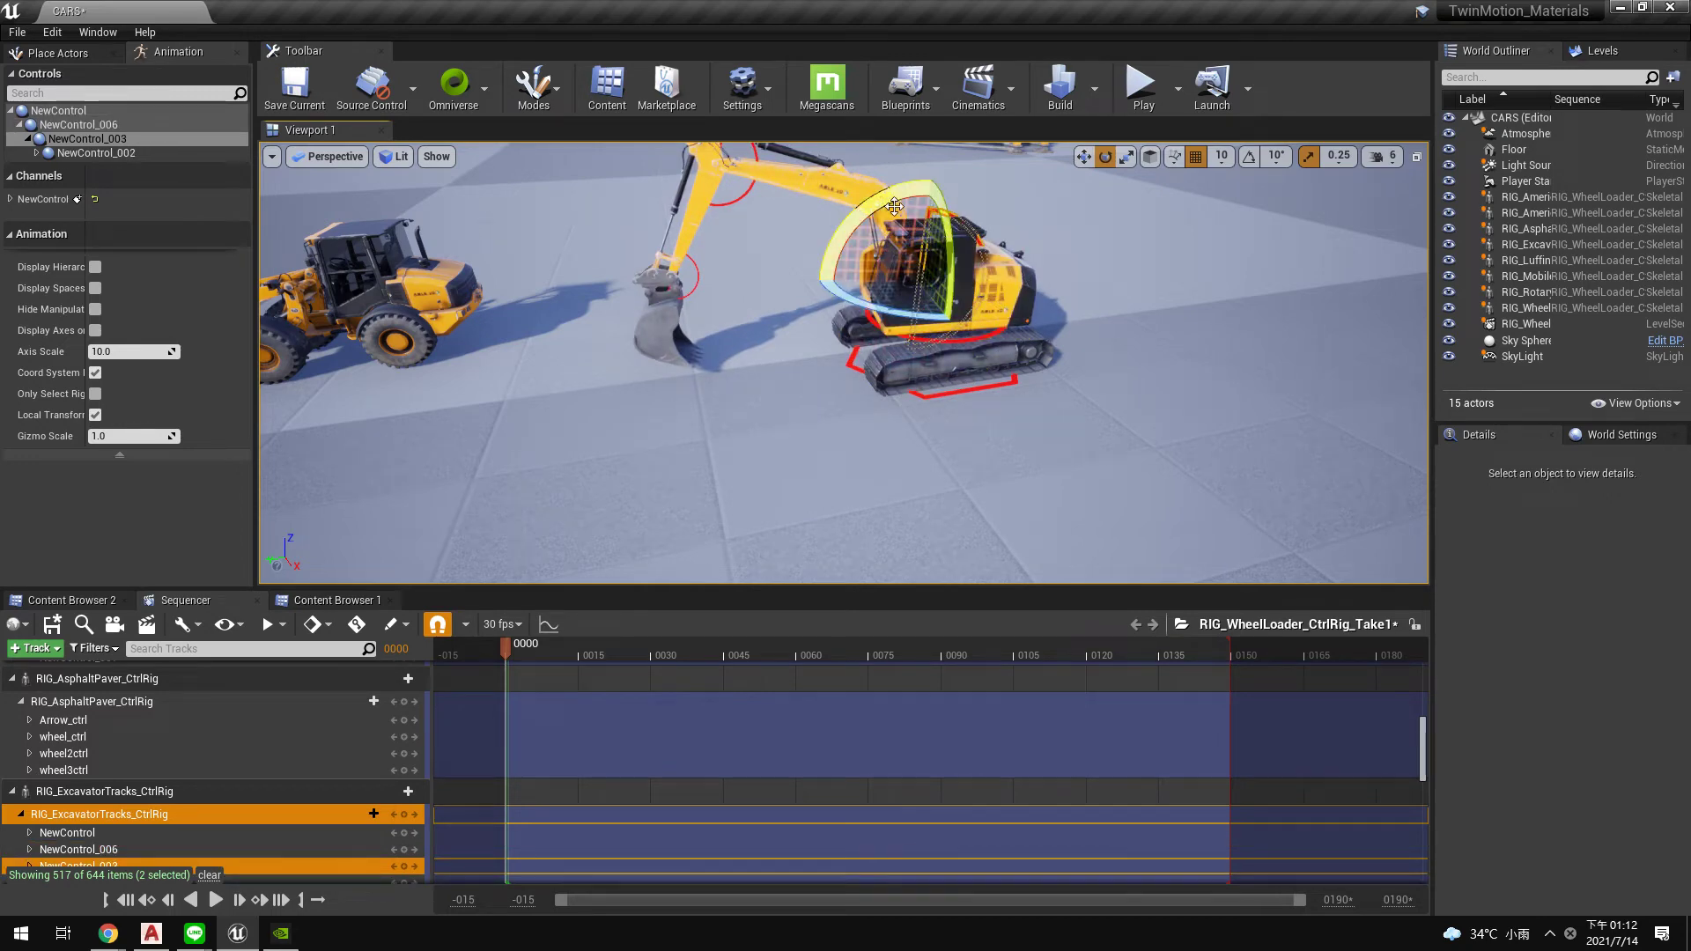
left_click_drag(894, 206, 724, 339)
scroll(724, 339, "down", 2)
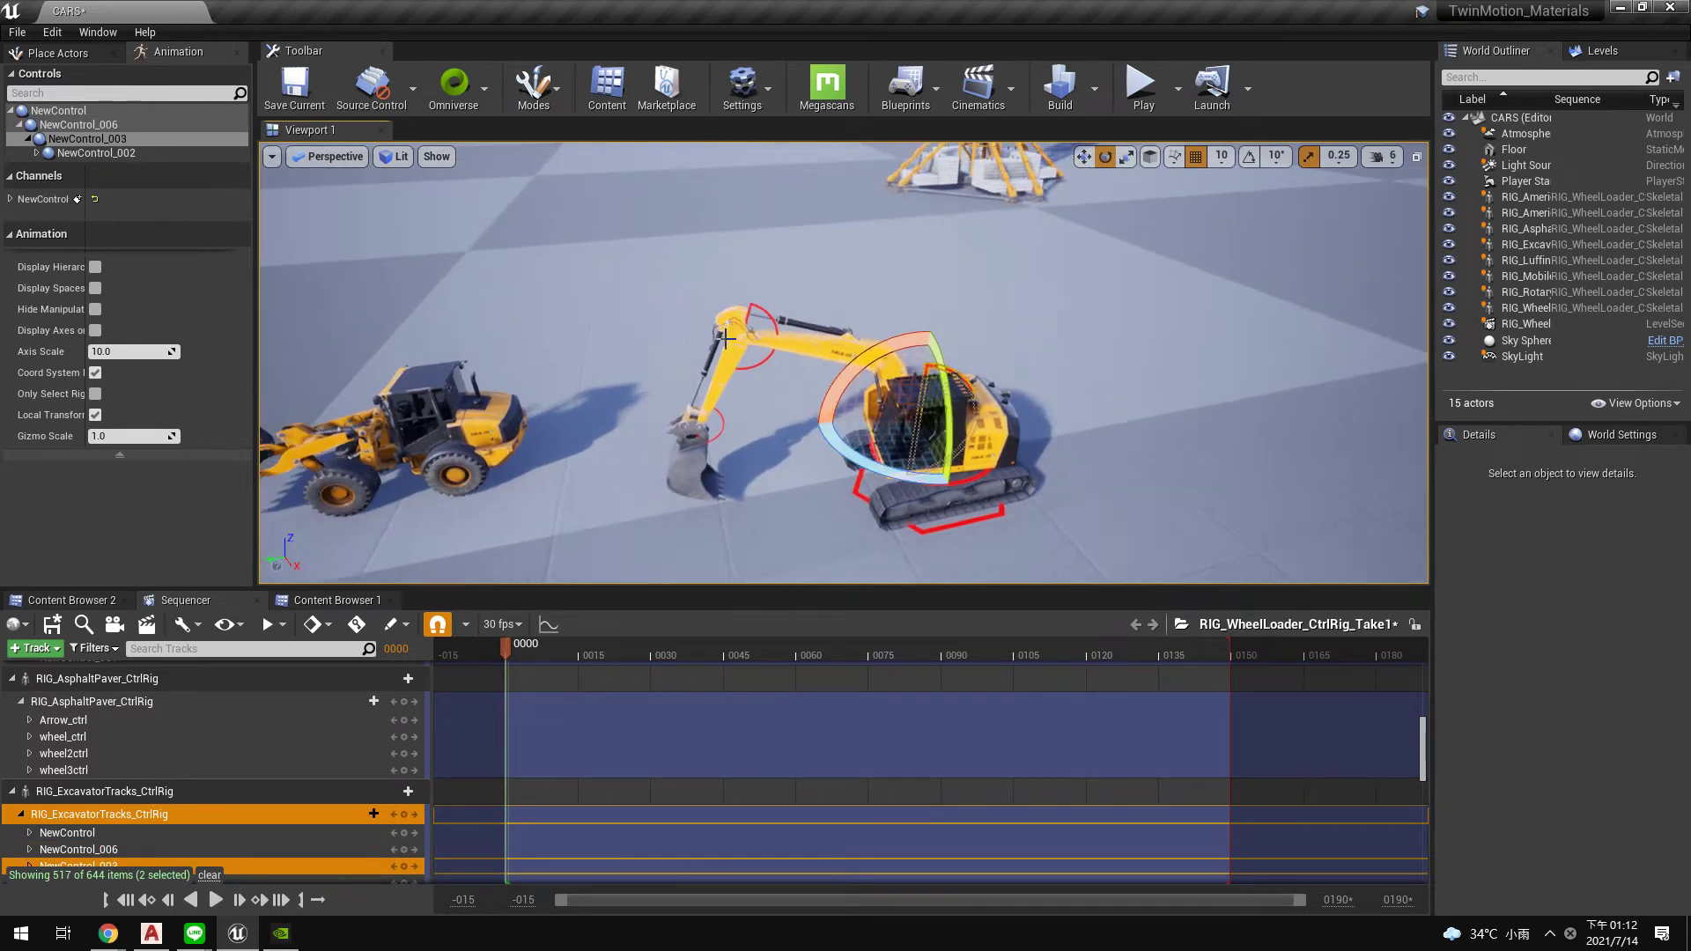
left_click_drag(908, 362, 916, 356)
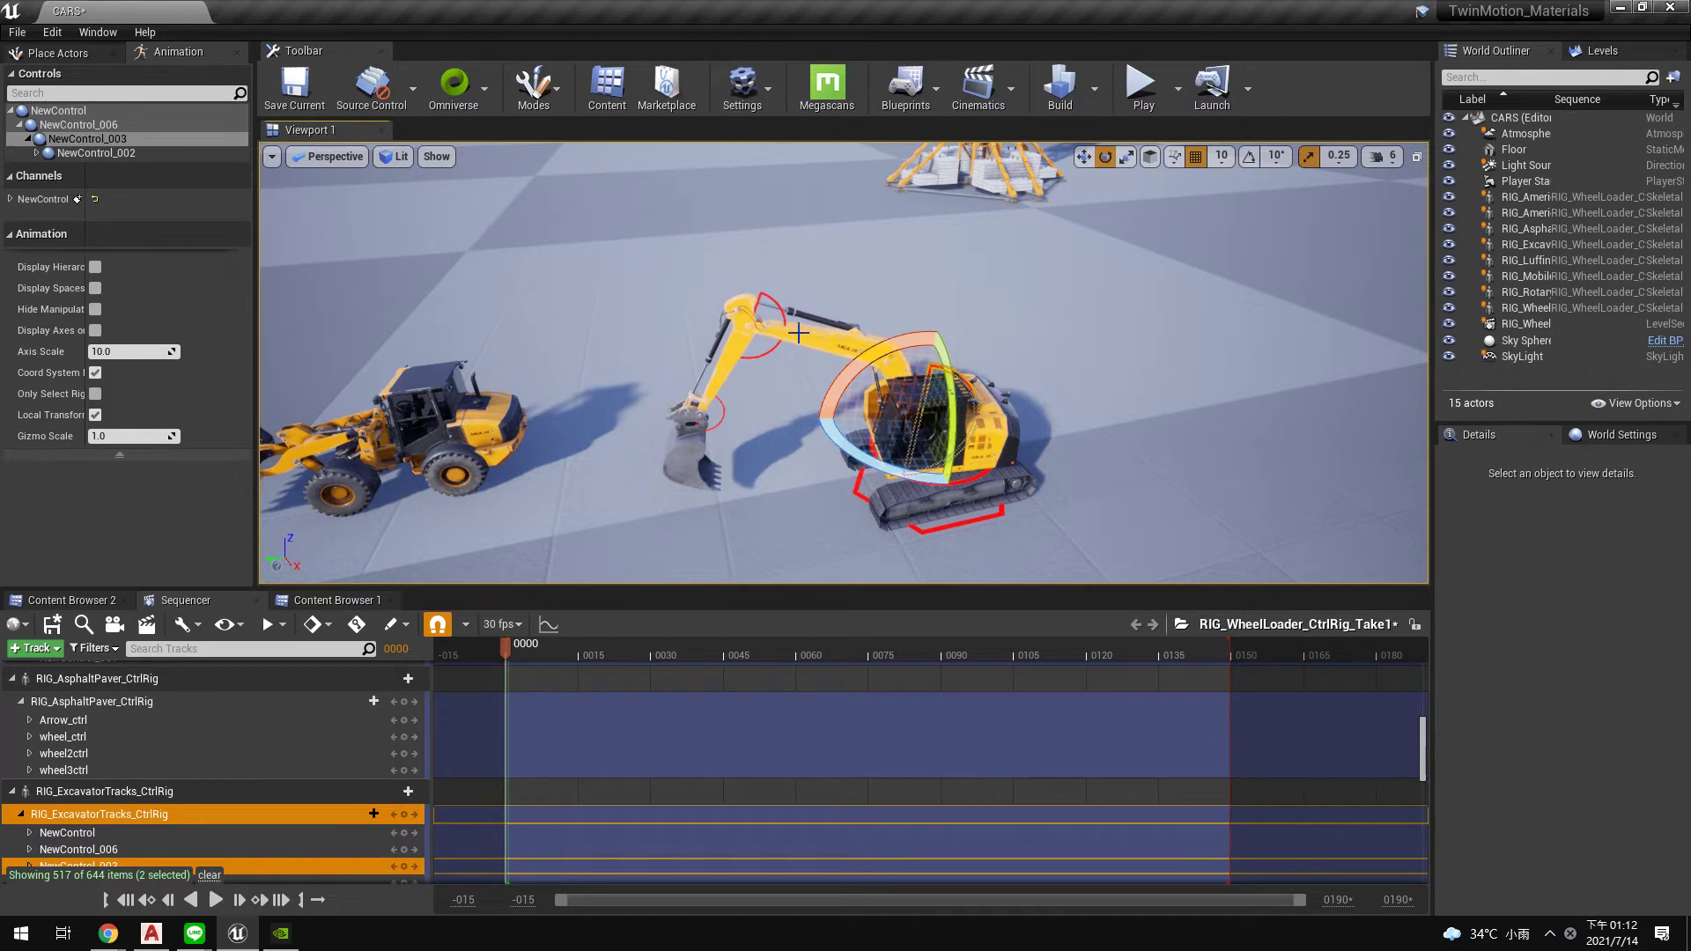
- Raise the excavator's boom arm higher with NewControl_002, adjusting the bucket control
left_click(783, 309)
mouse_move(755, 253)
left_mouse_down()
mouse_move(720, 323)
mouse_move(792, 341)
left_mouse_up()
left_click(694, 415)
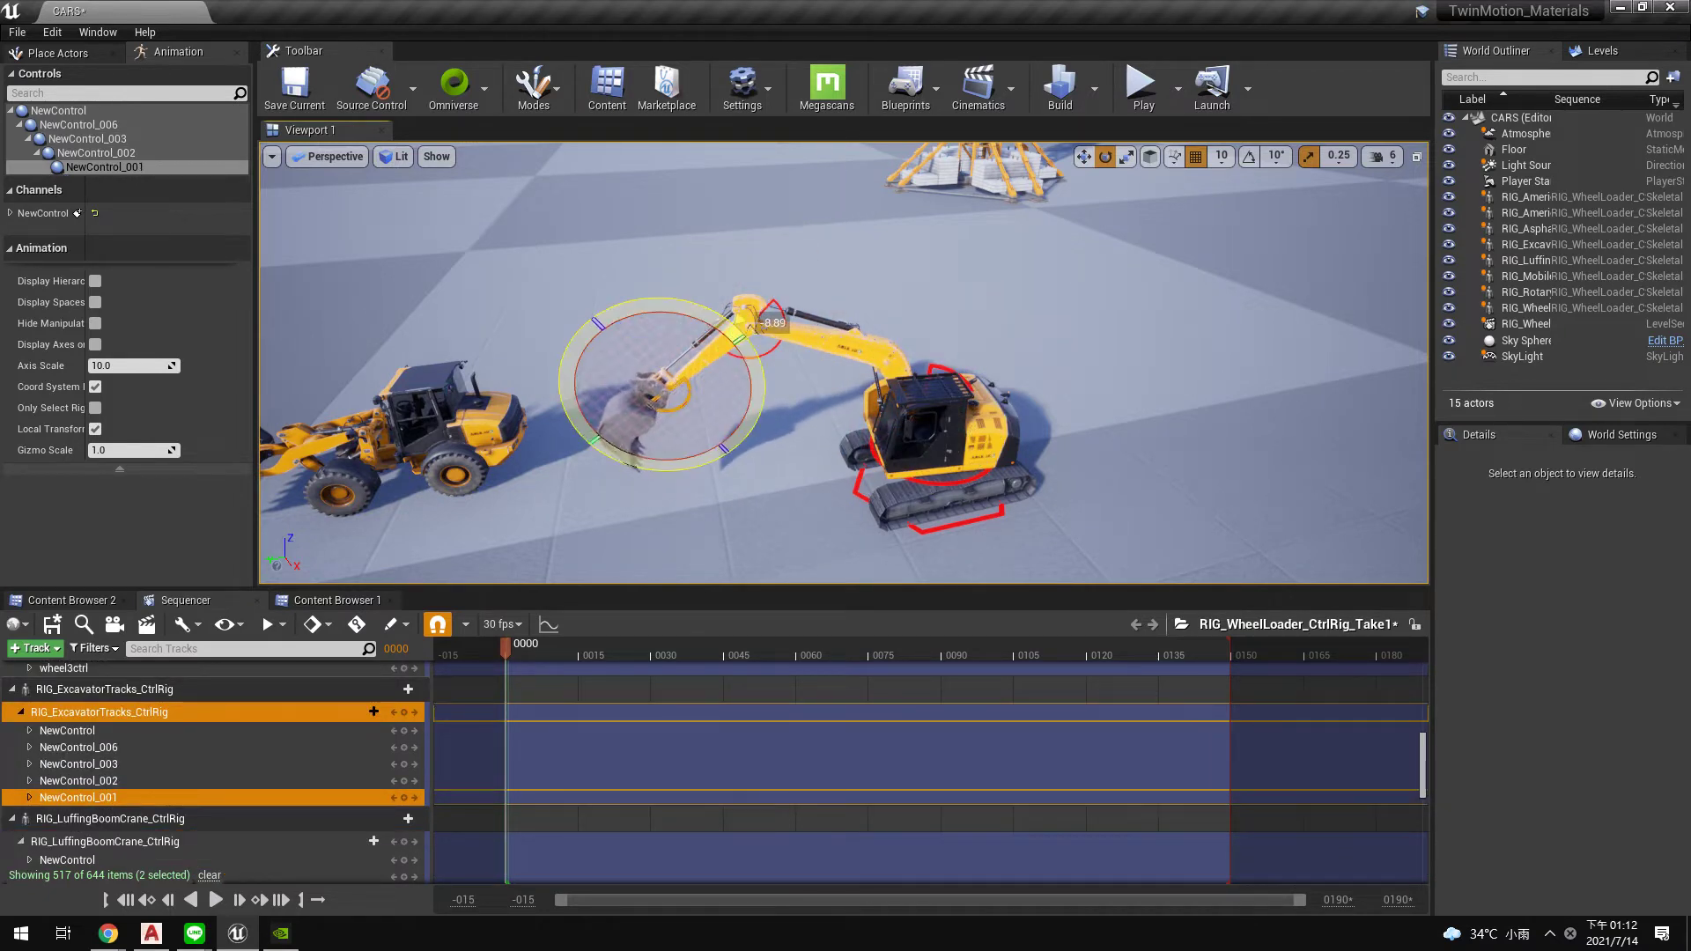
left_click(788, 331)
left_click_drag(786, 261, 849, 247)
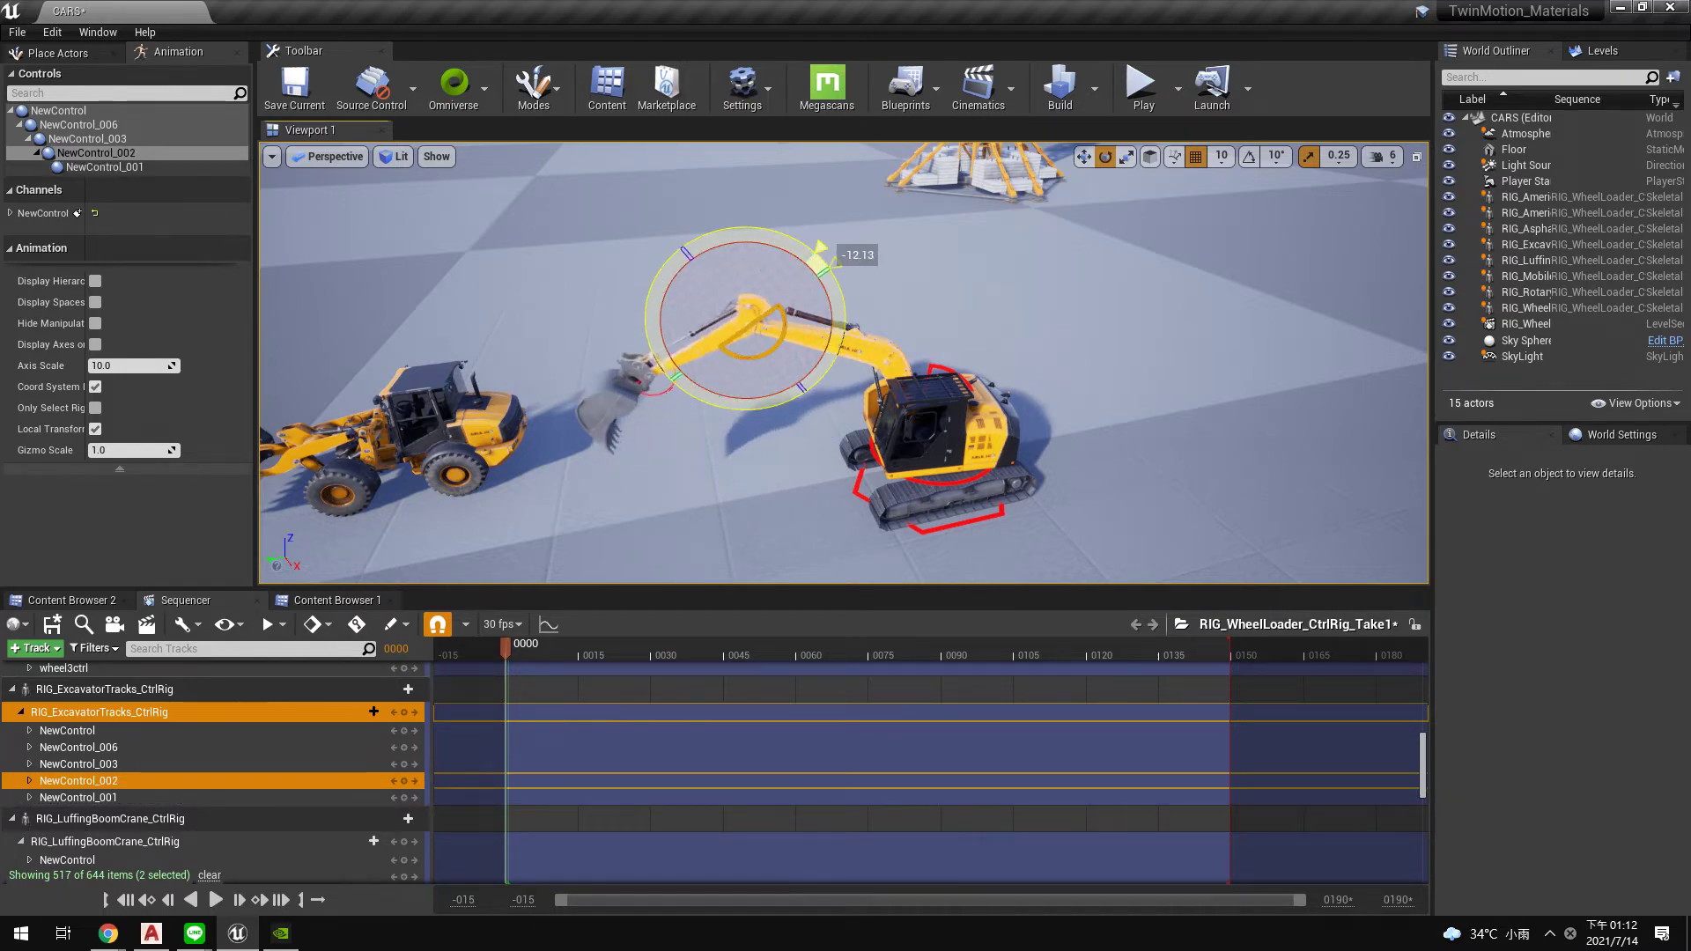
right_click_drag(849, 246, 792, 264)
left_click(637, 331)
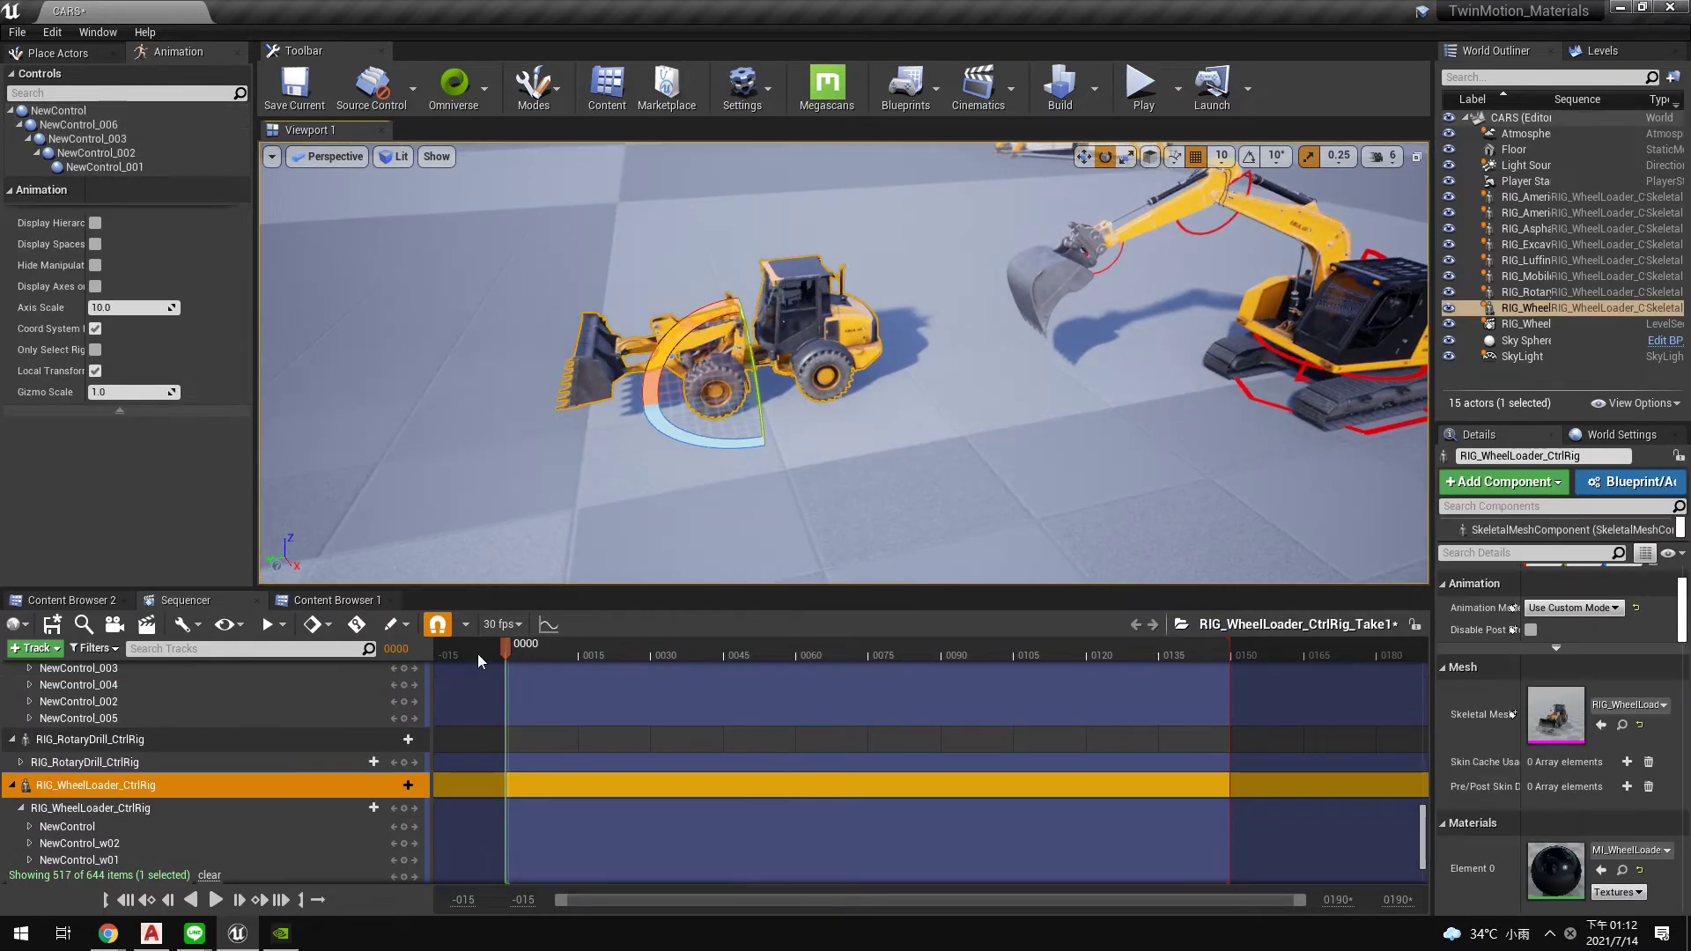
- Turn the wheel loader's rear wheel with its rotation gizmo
scroll(880, 436, "up", 1)
scroll(917, 403, "up", 1)
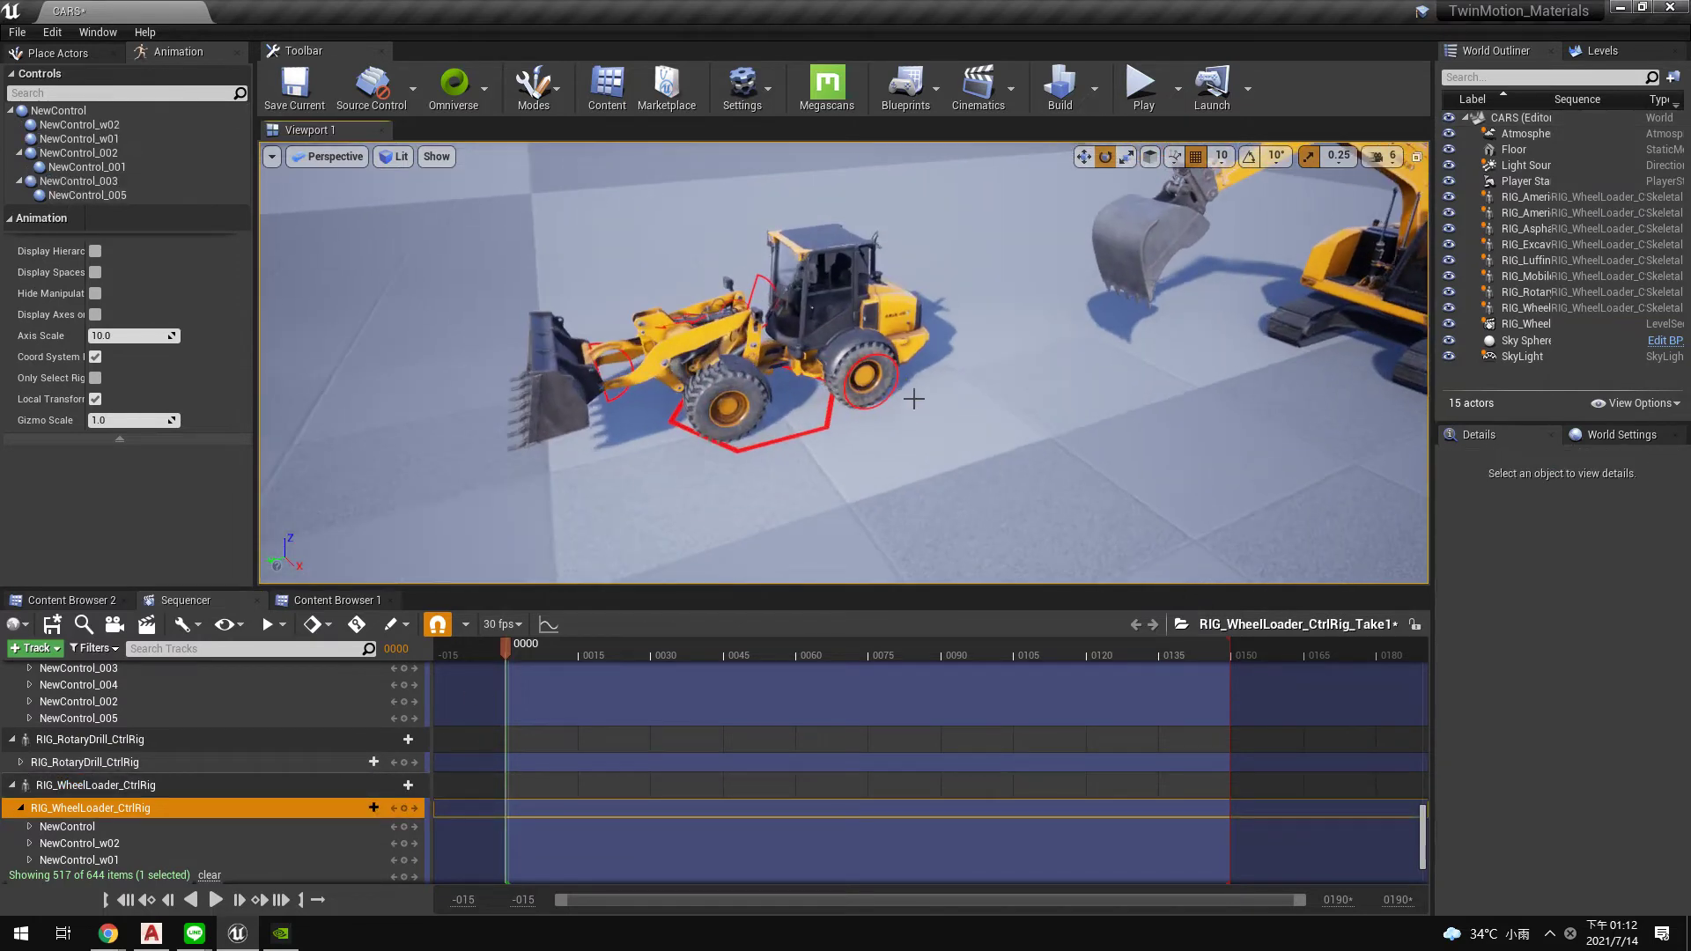
left_click(865, 374)
left_click_drag(836, 258, 682, 453)
- Lower the loader arm NewControl_002 and tilt the bucket NewControl_001 into place
left_click(786, 265)
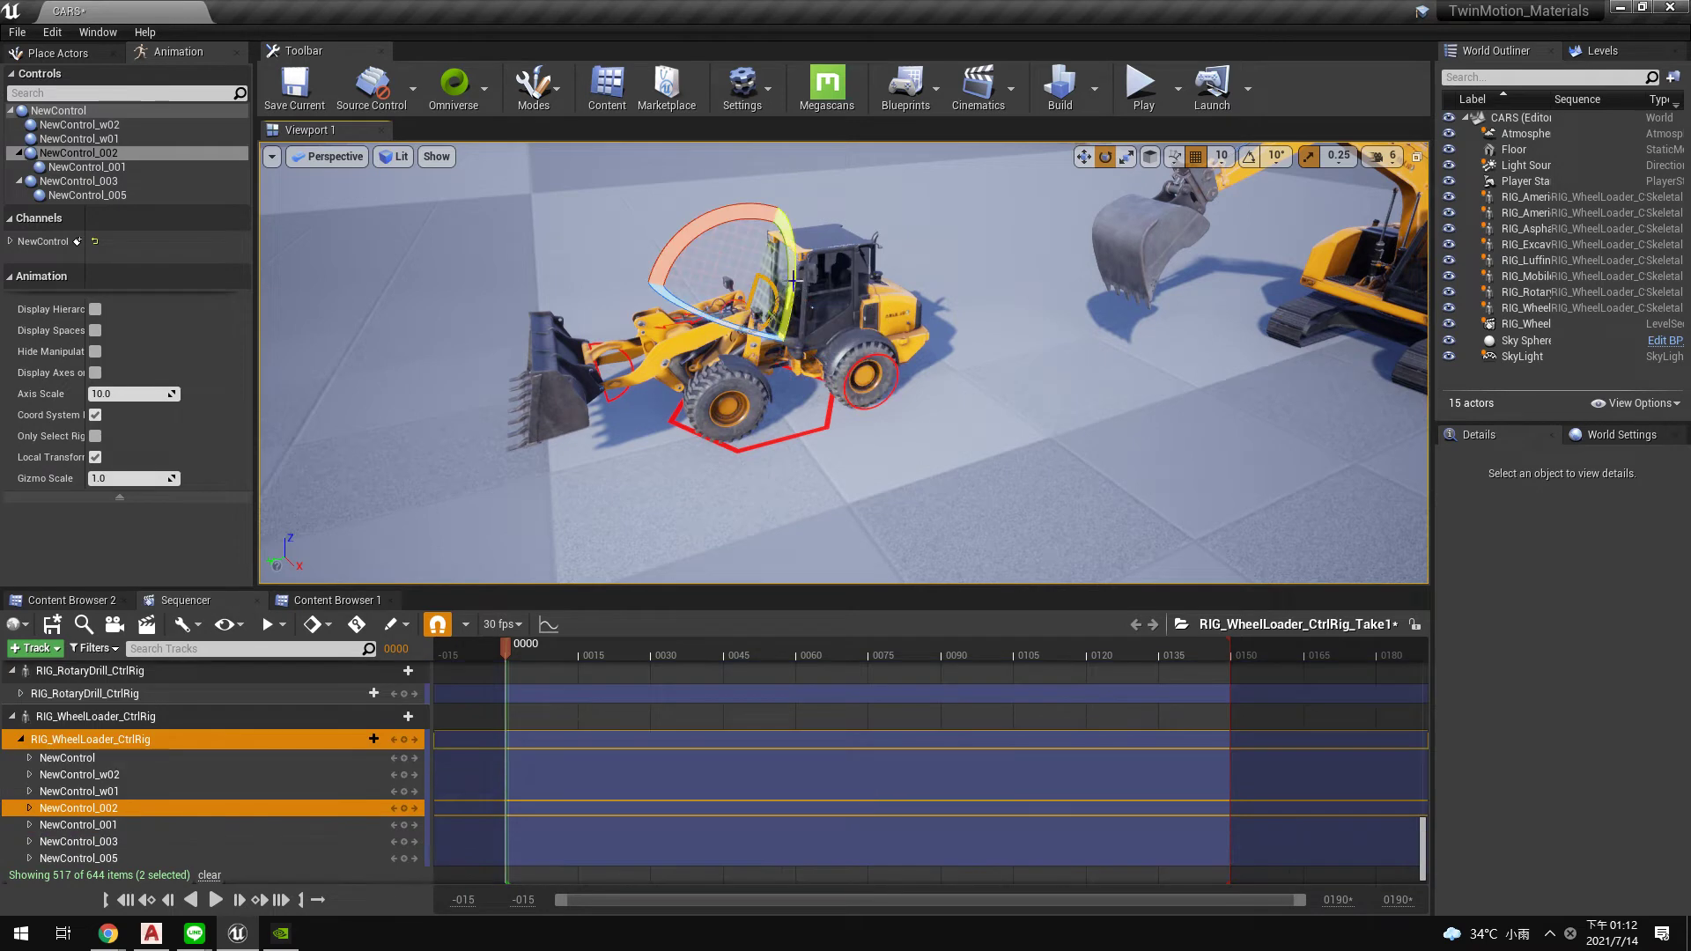
left_click_drag(772, 212, 757, 198)
left_click(551, 303)
left_click_drag(551, 303, 506, 282)
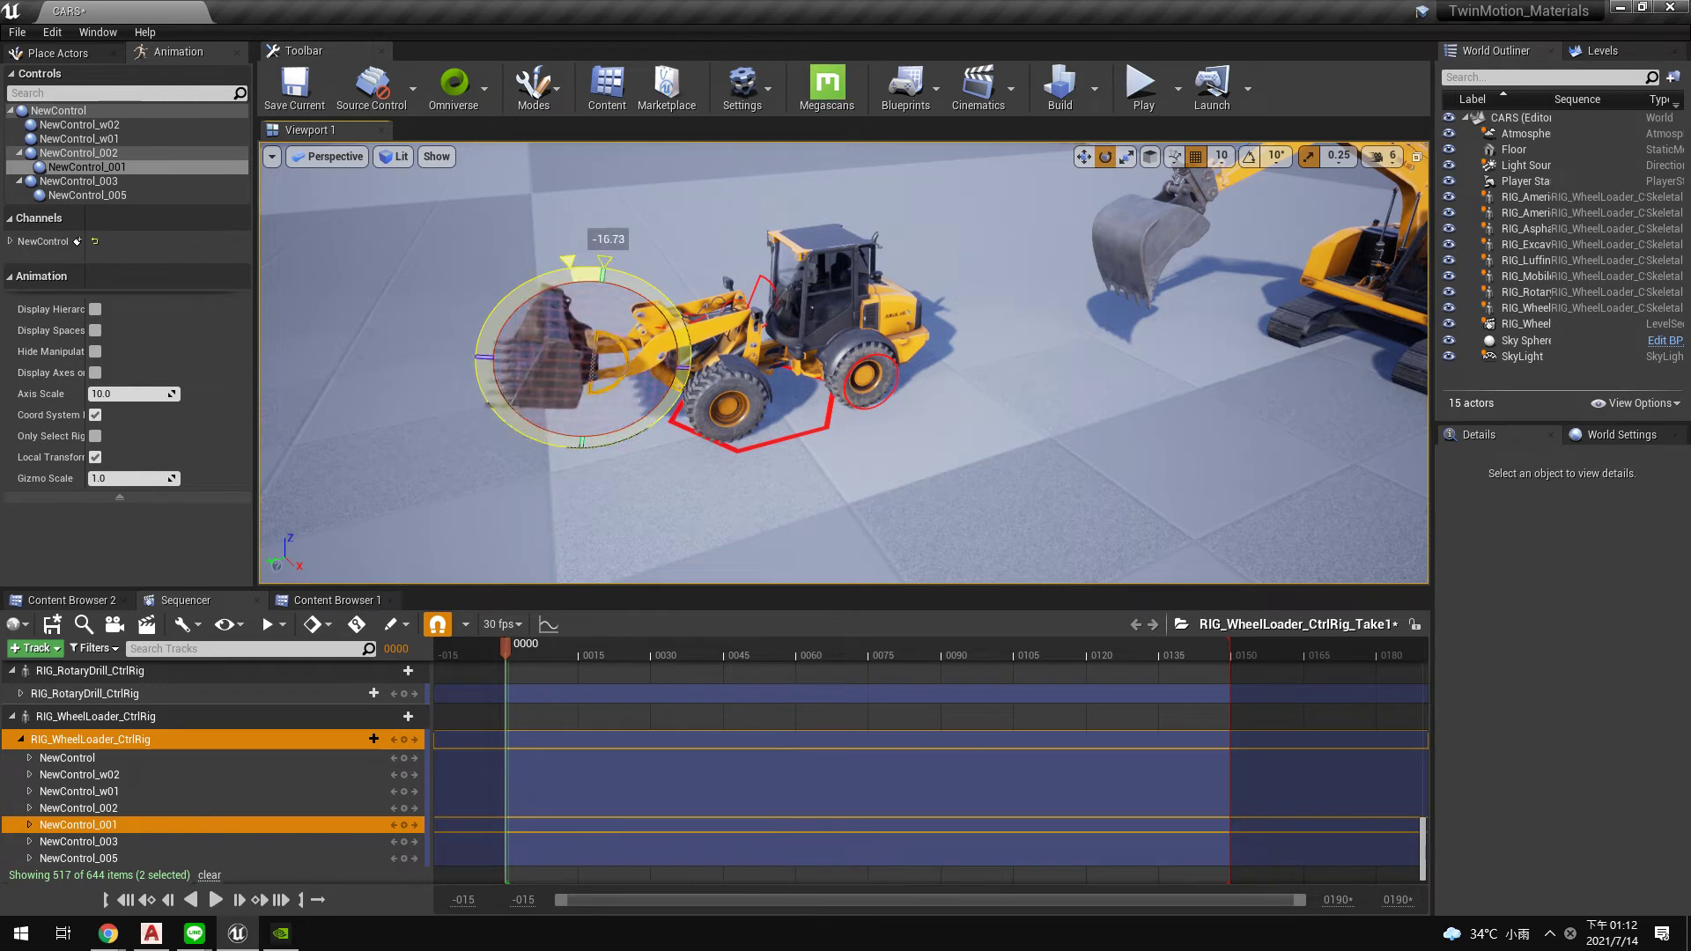
left_click_drag(506, 282, 599, 251)
left_click(782, 307)
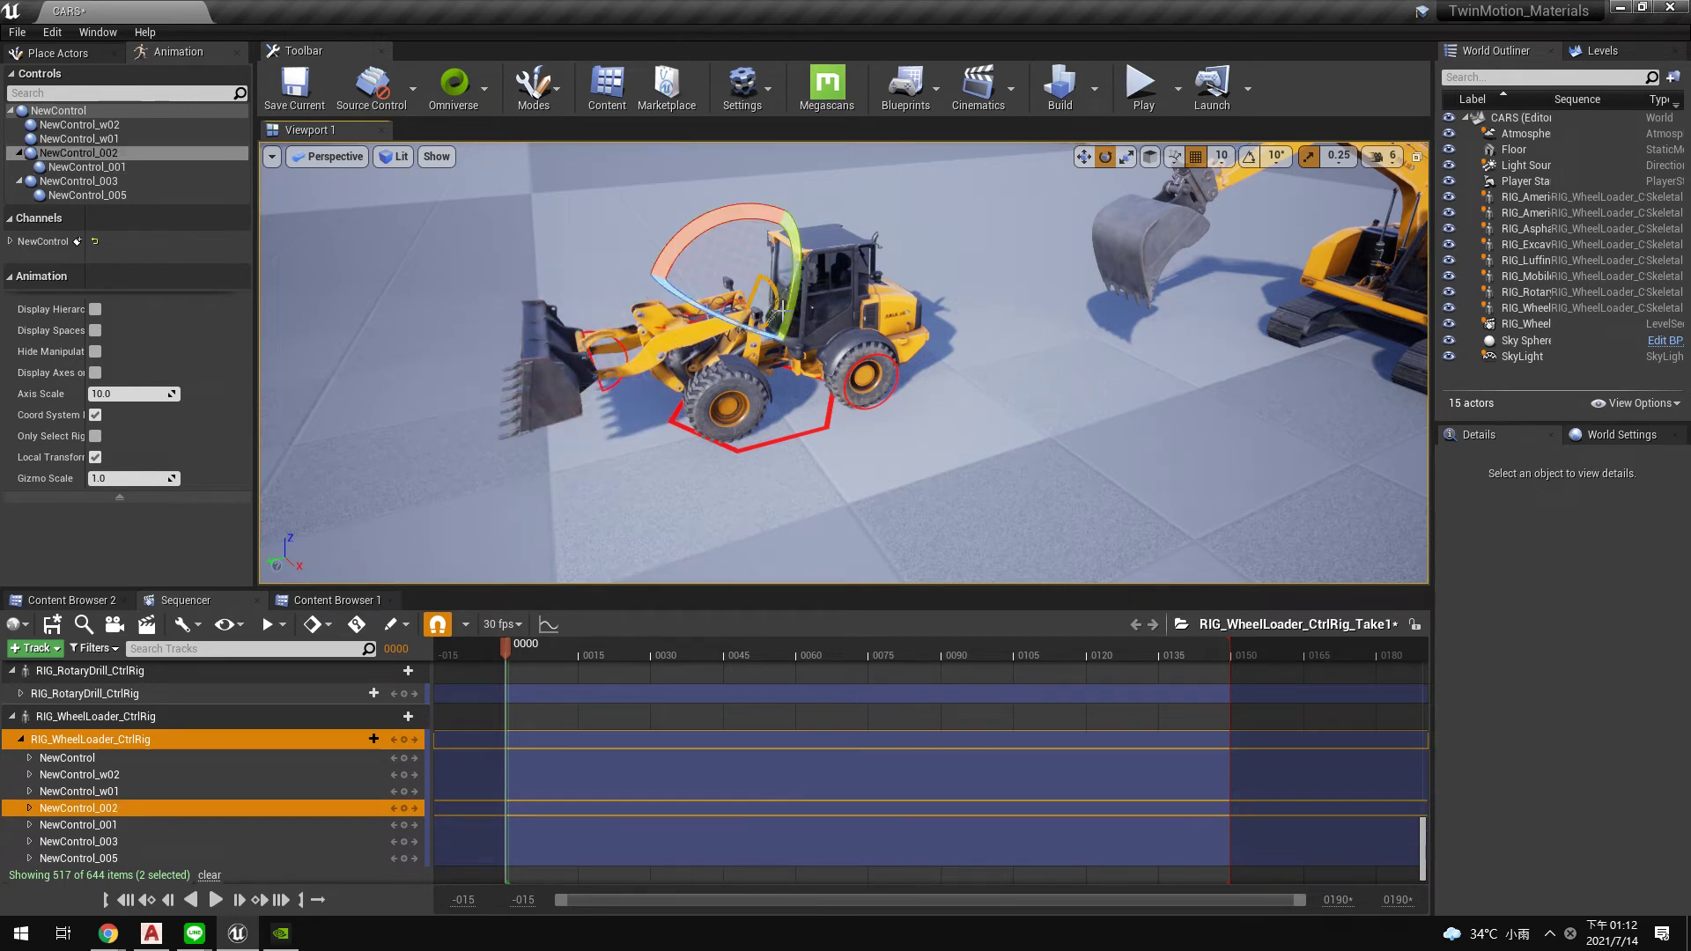
left_click_drag(721, 229, 693, 258)
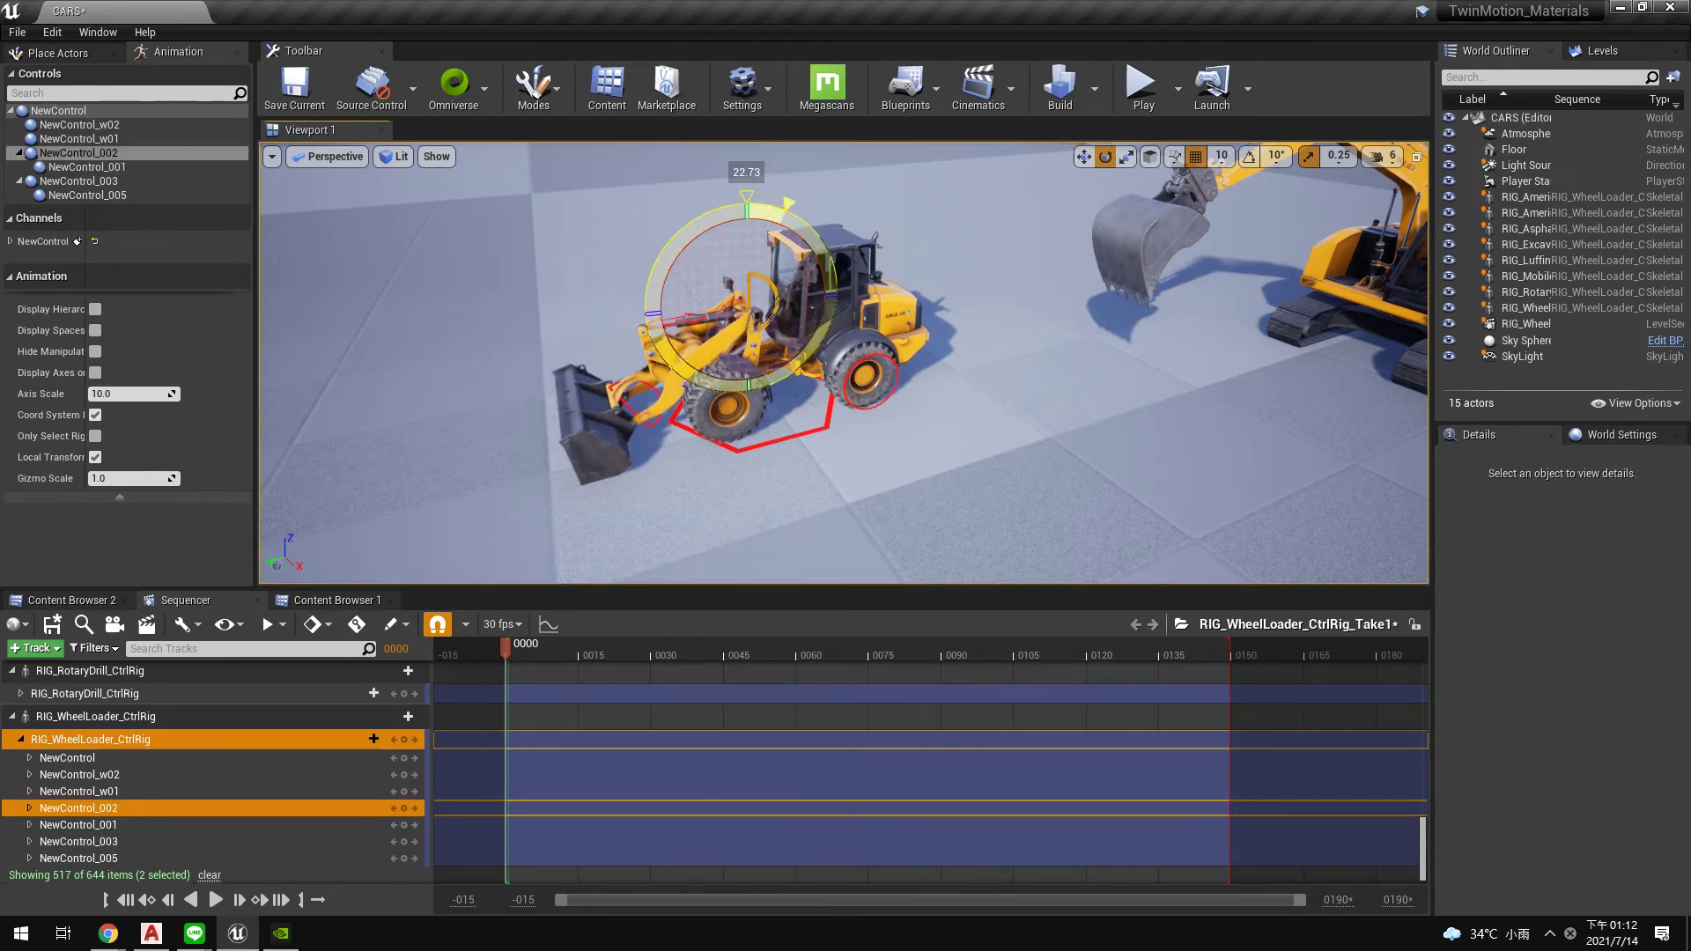
left_click(676, 386)
left_click_drag(625, 337, 599, 290)
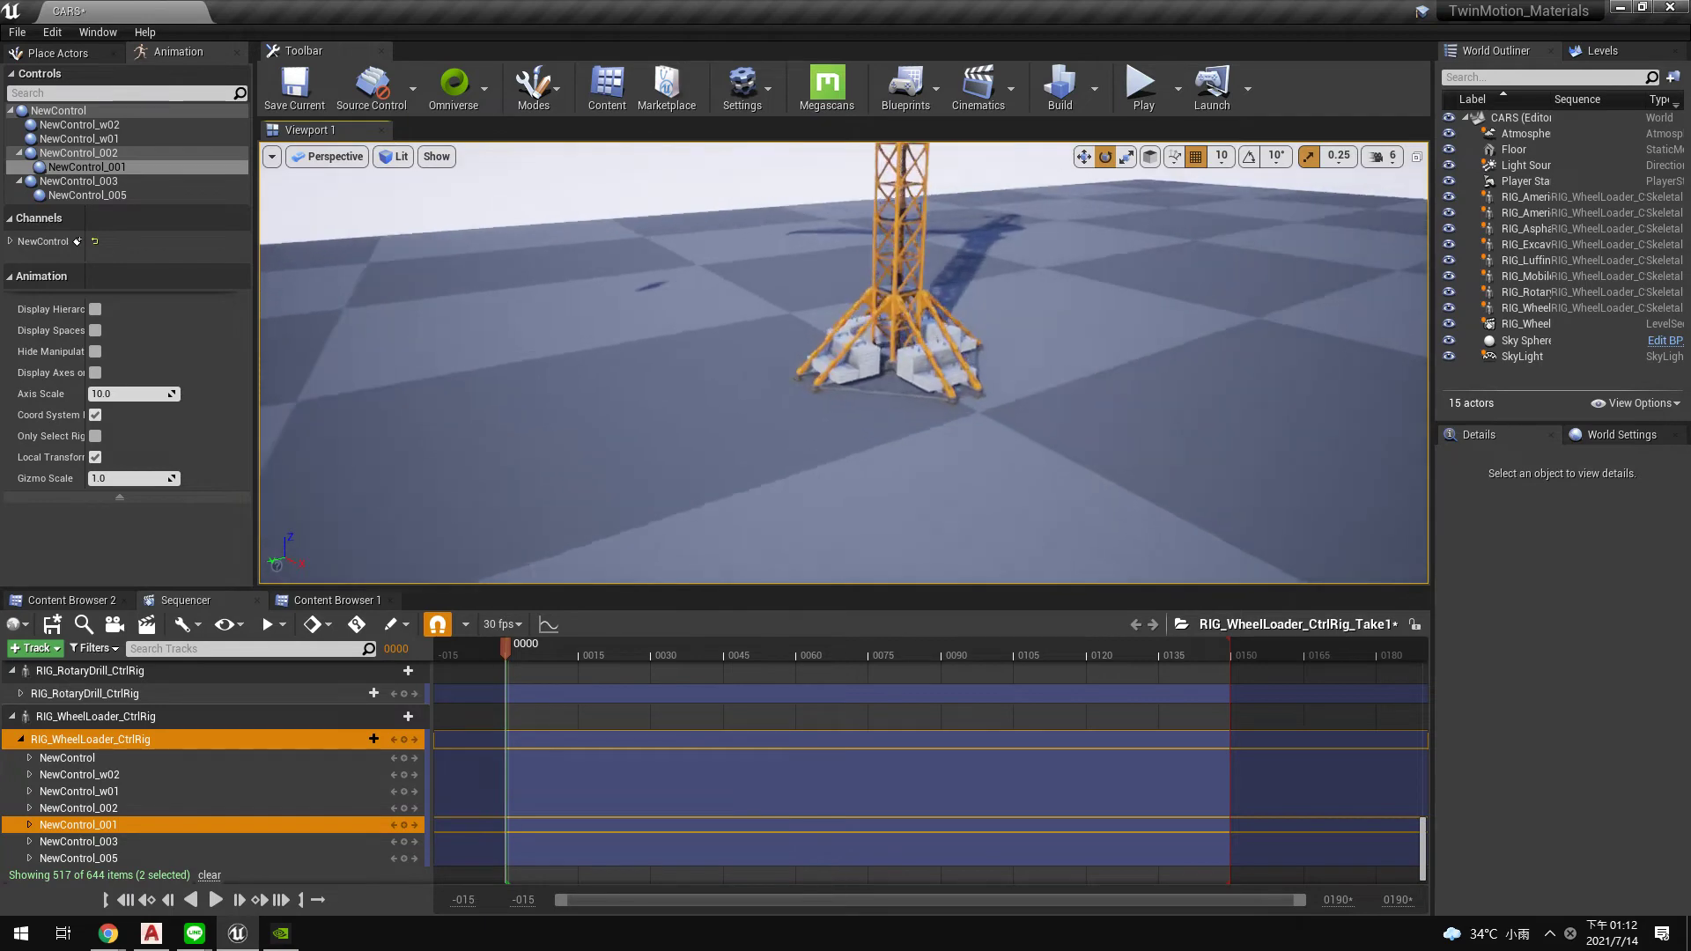
left_click(850, 434)
- Frame the luffing boom crane and swing its jib about 24 degrees via NewControl_001
key("f")
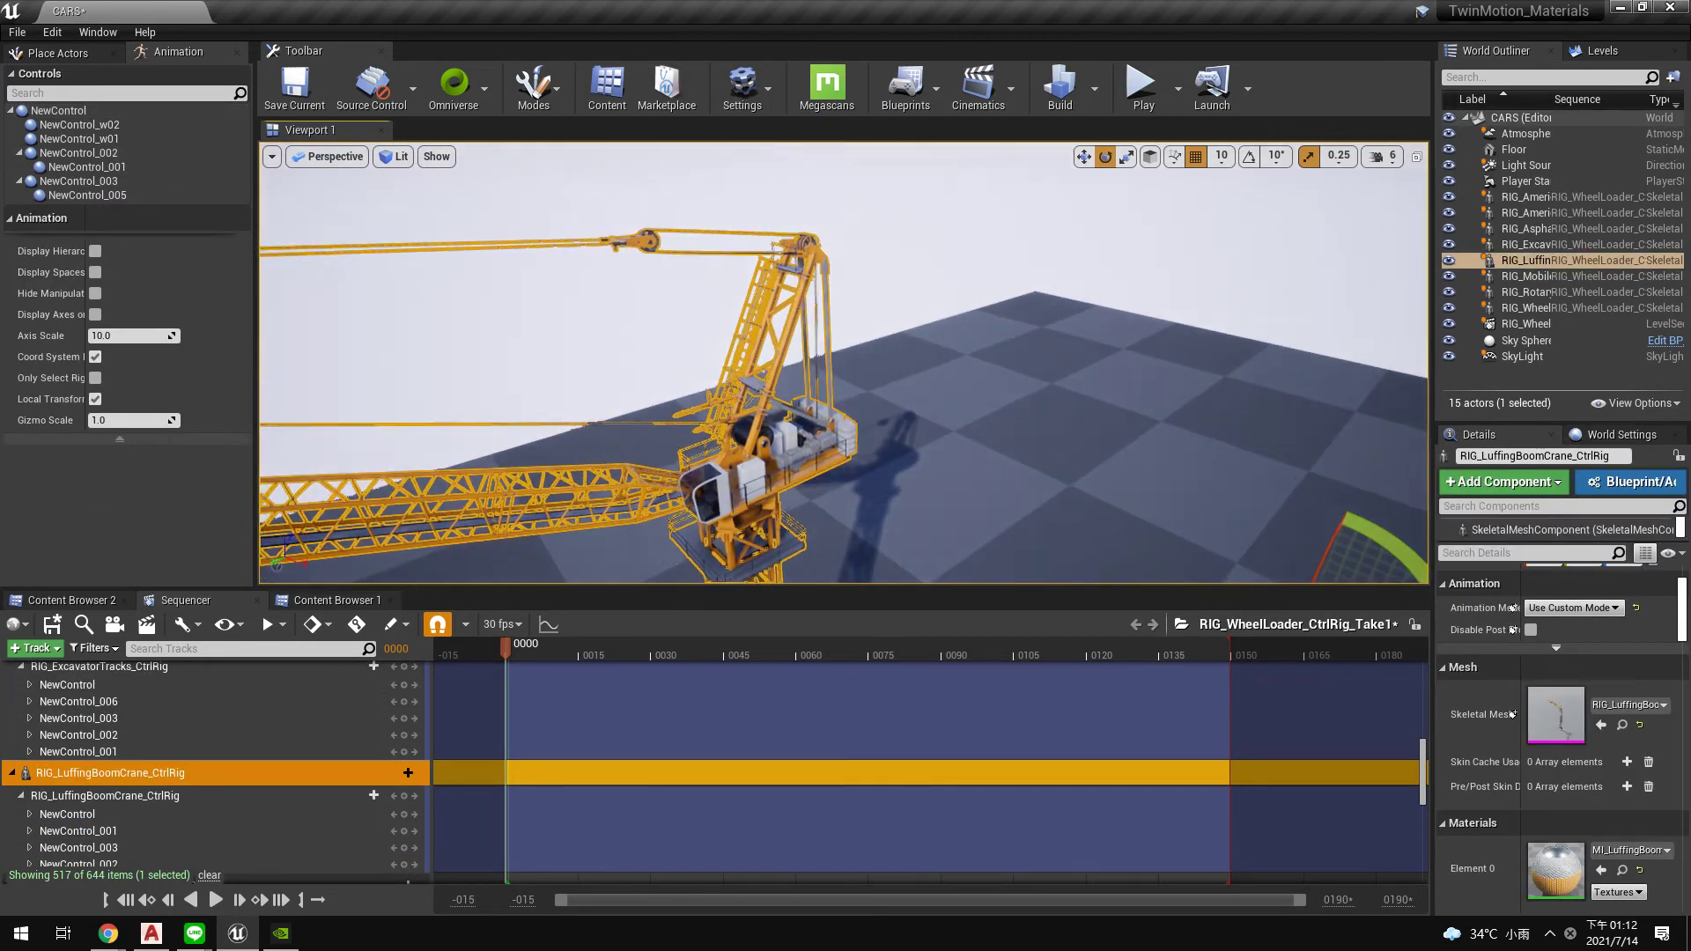
left_click(196, 794)
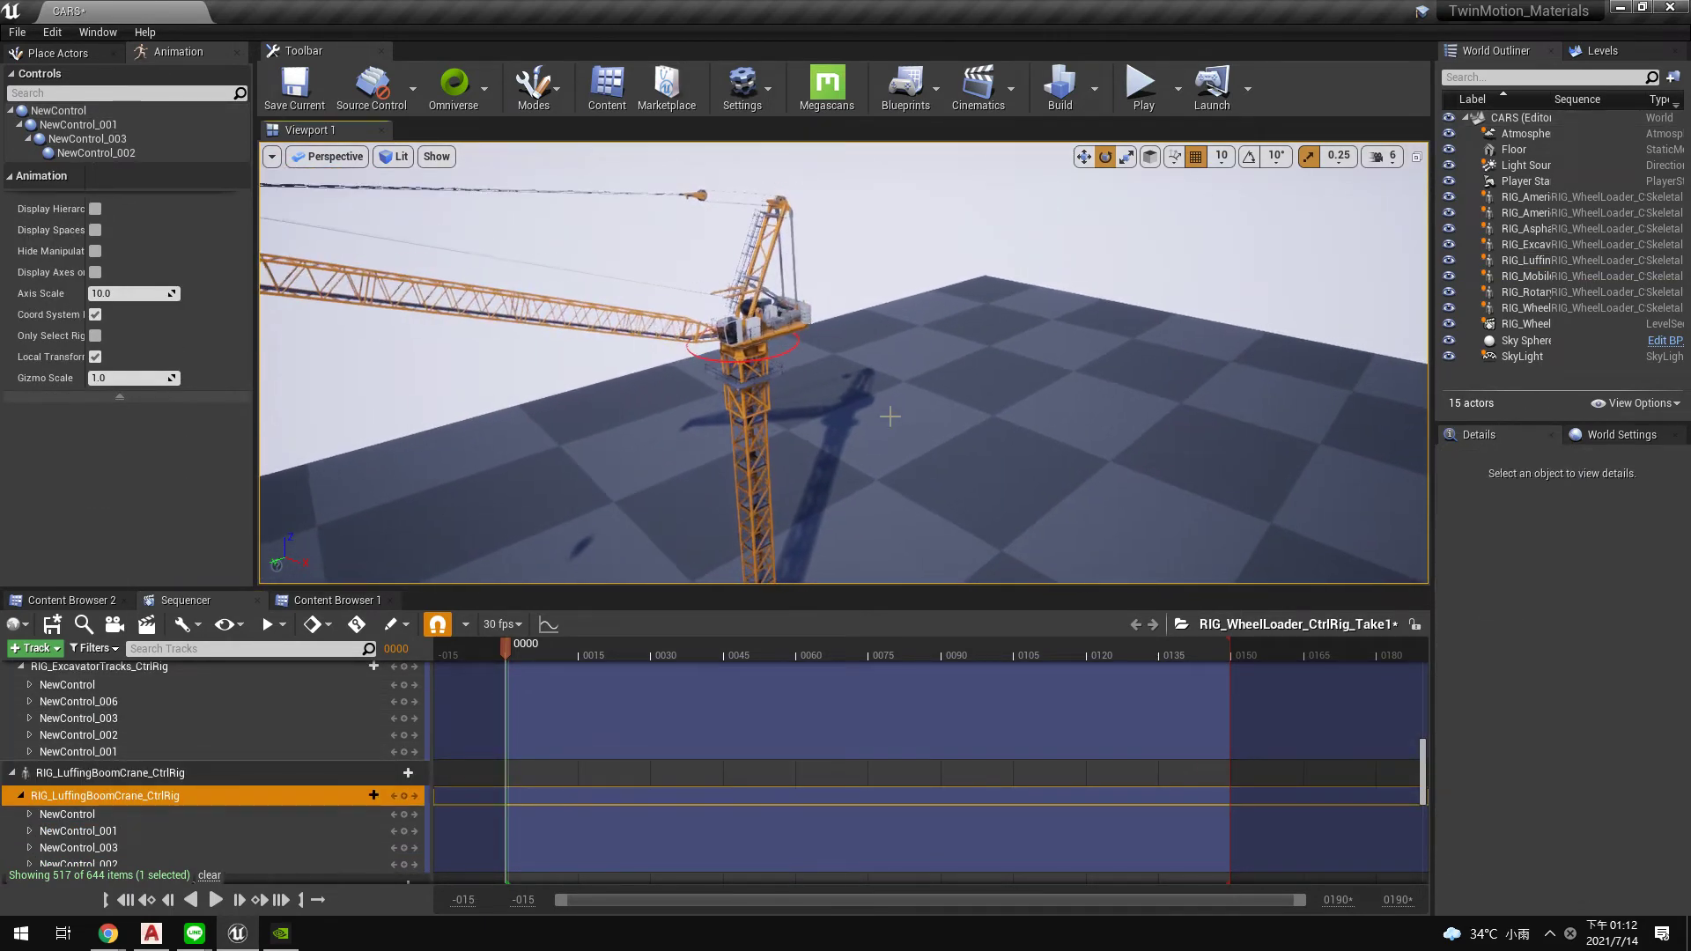
left_click(78, 124)
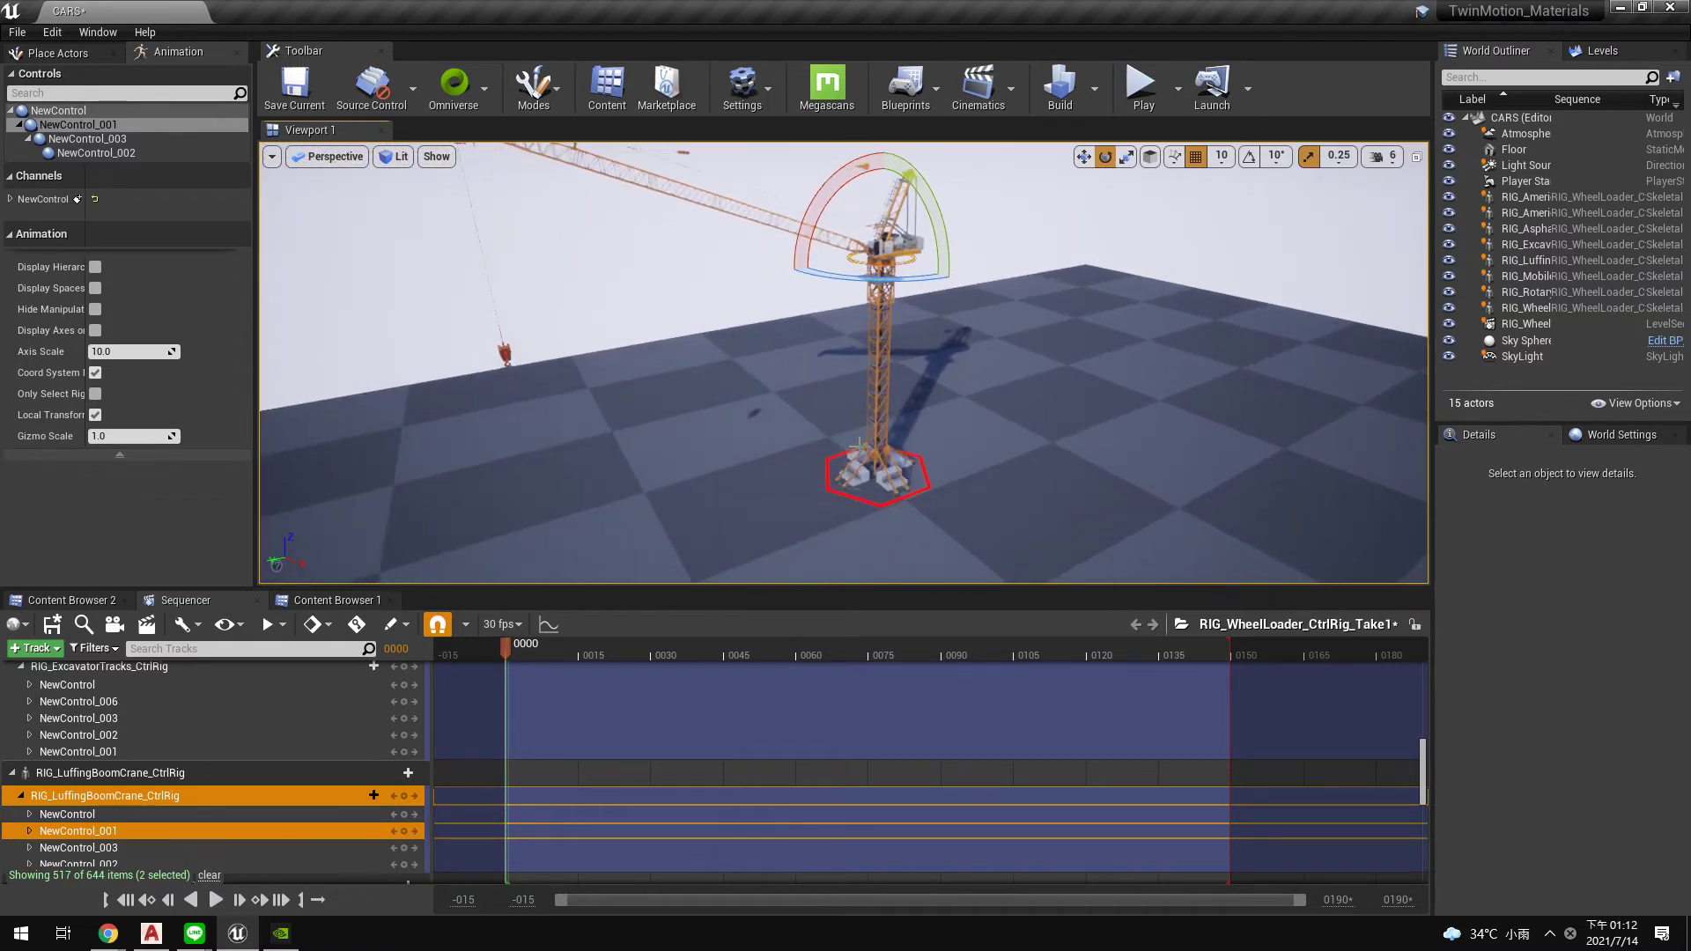
left_click_drag(860, 348, 915, 352)
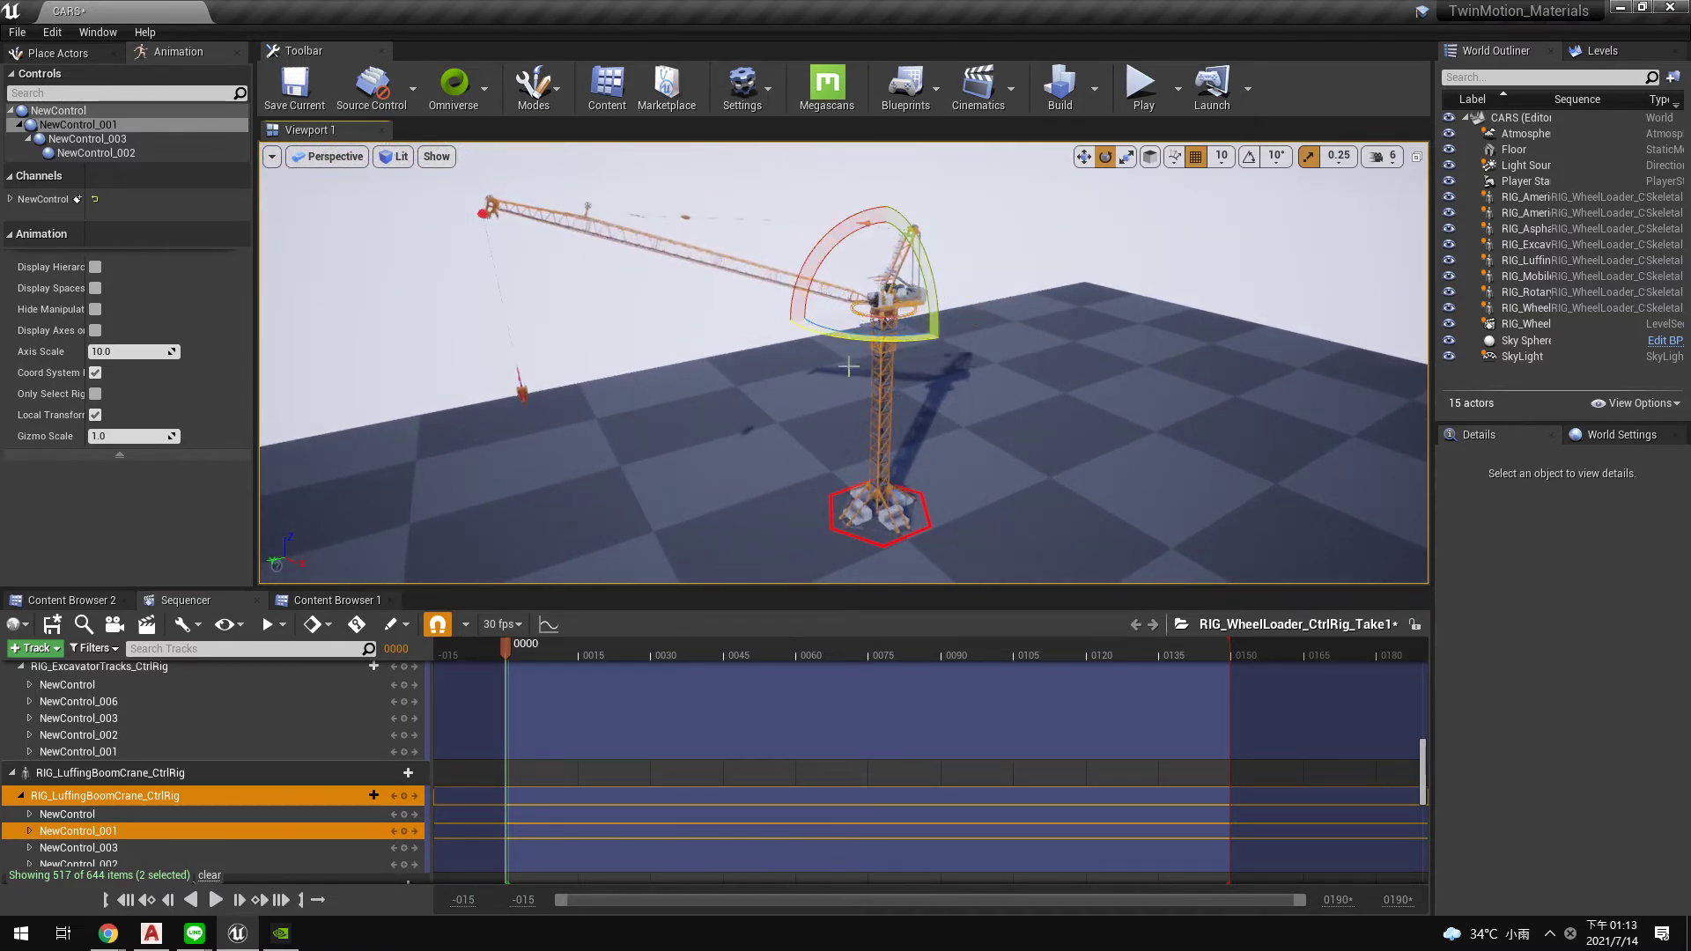
left_click(96, 153)
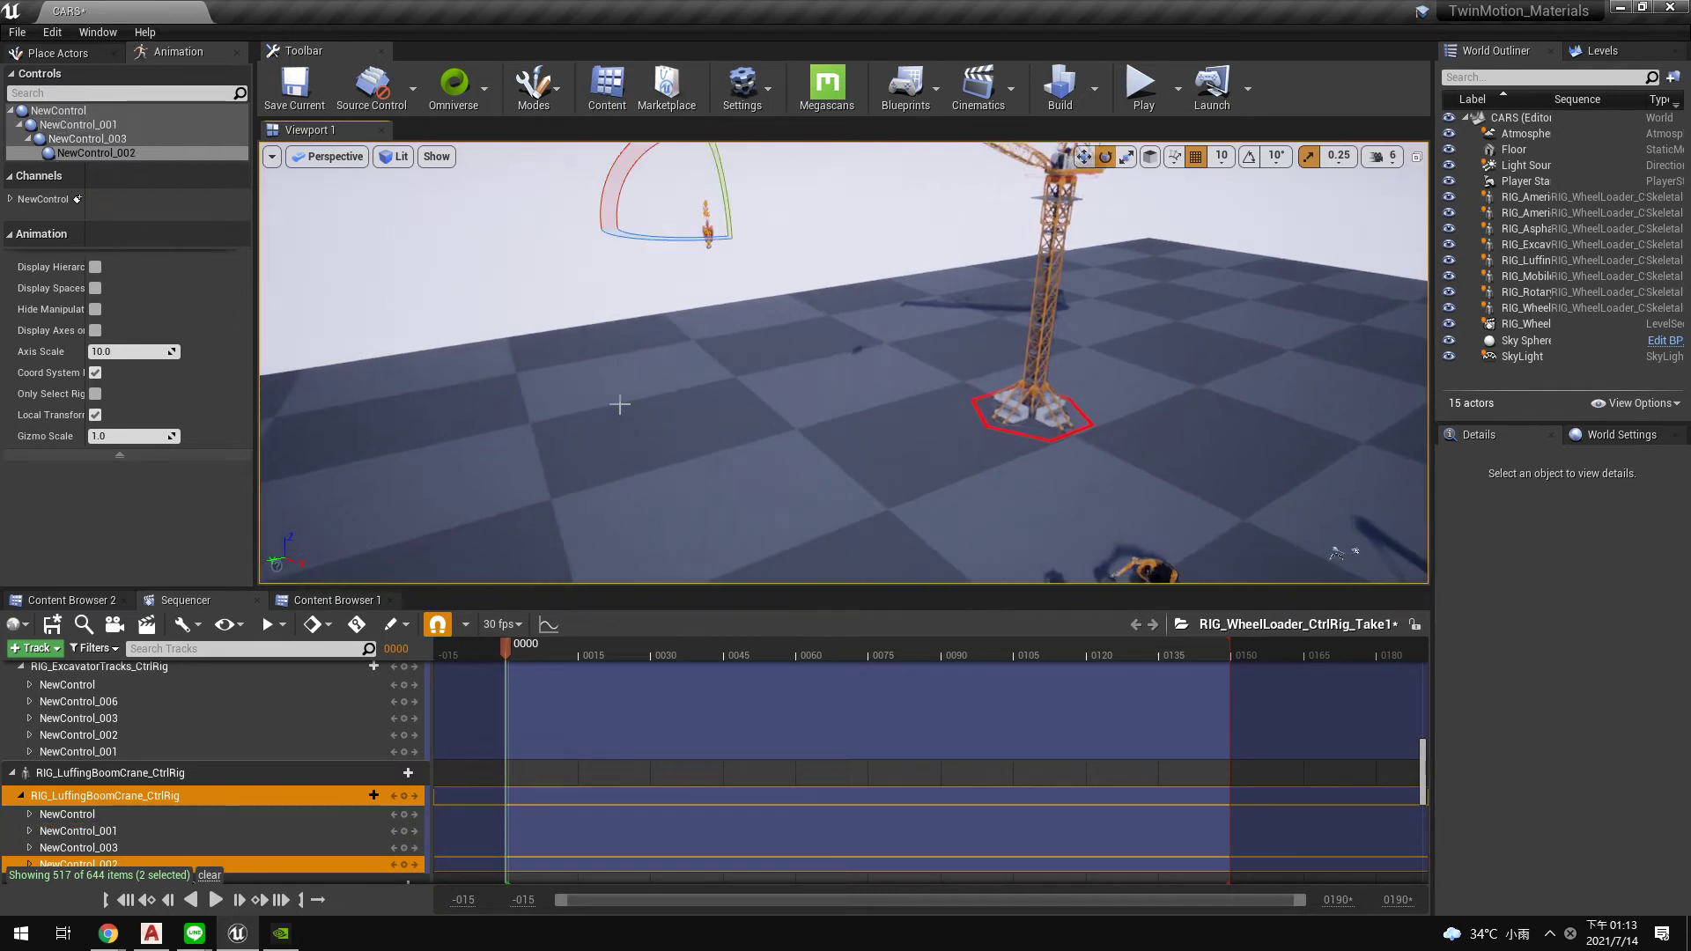
left_click(1084, 158)
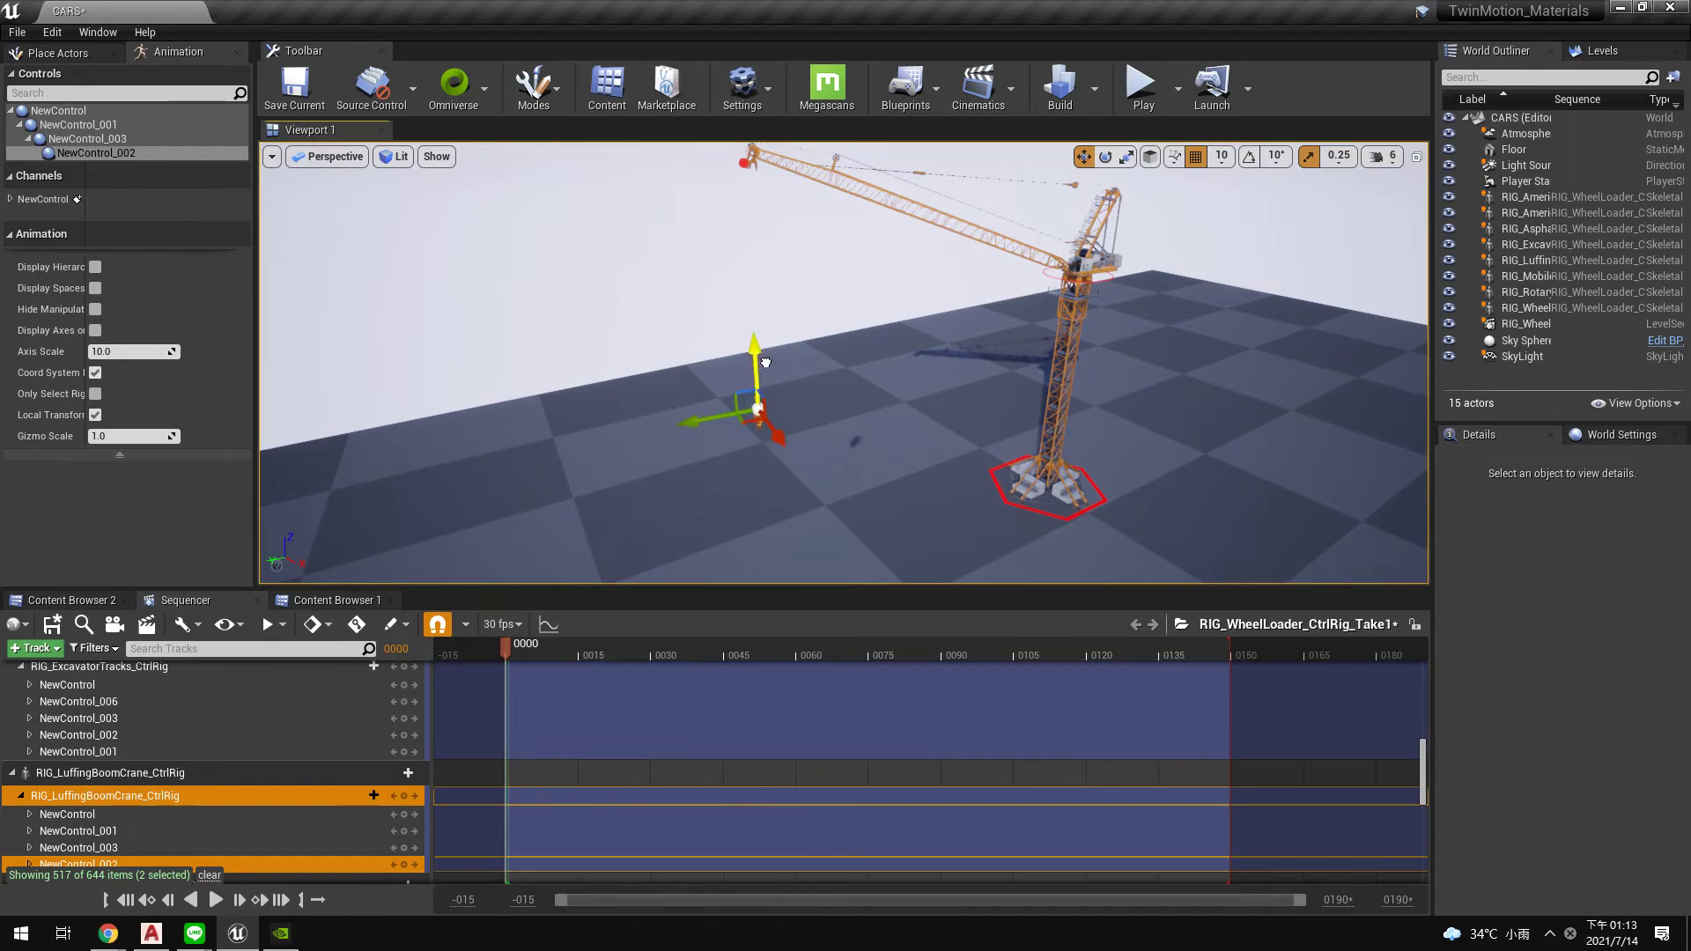
mouse_move(977, 405)
right_mouse_down()
mouse_move(908, 411)
mouse_move(829, 461)
mouse_move(357, 603)
right_mouse_up()
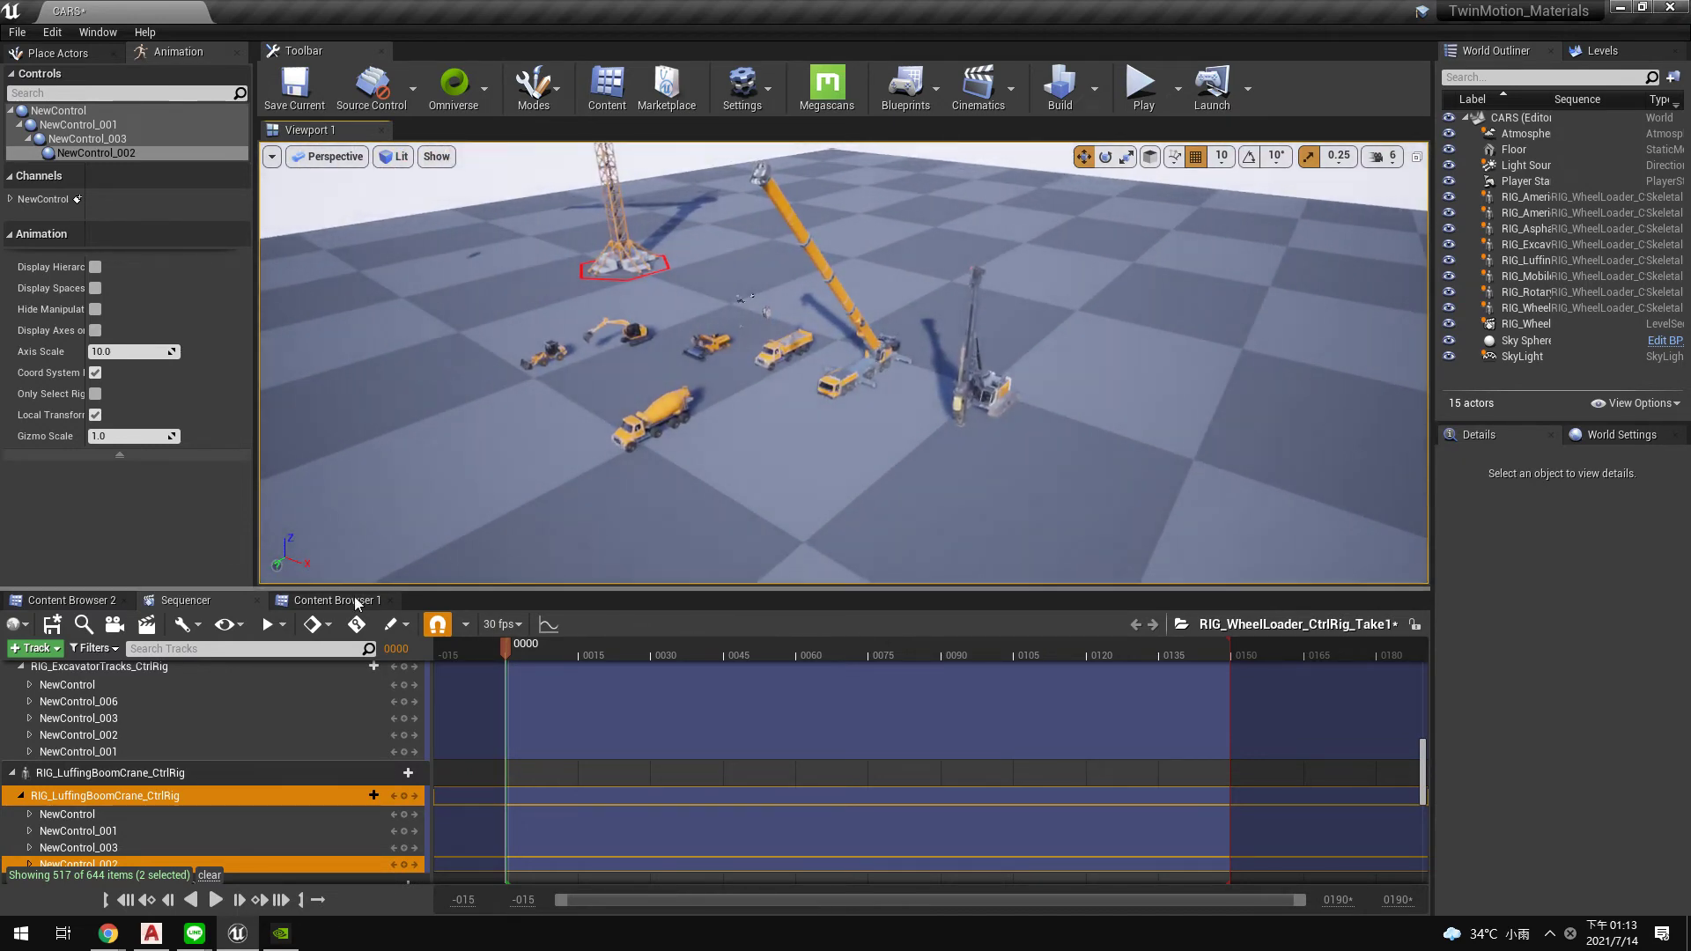
- Drag RIG_SteamRoller_CtrlRig from the ConstructionMachines folder into the level beside the machines
left_click(356, 602)
left_click(70, 600)
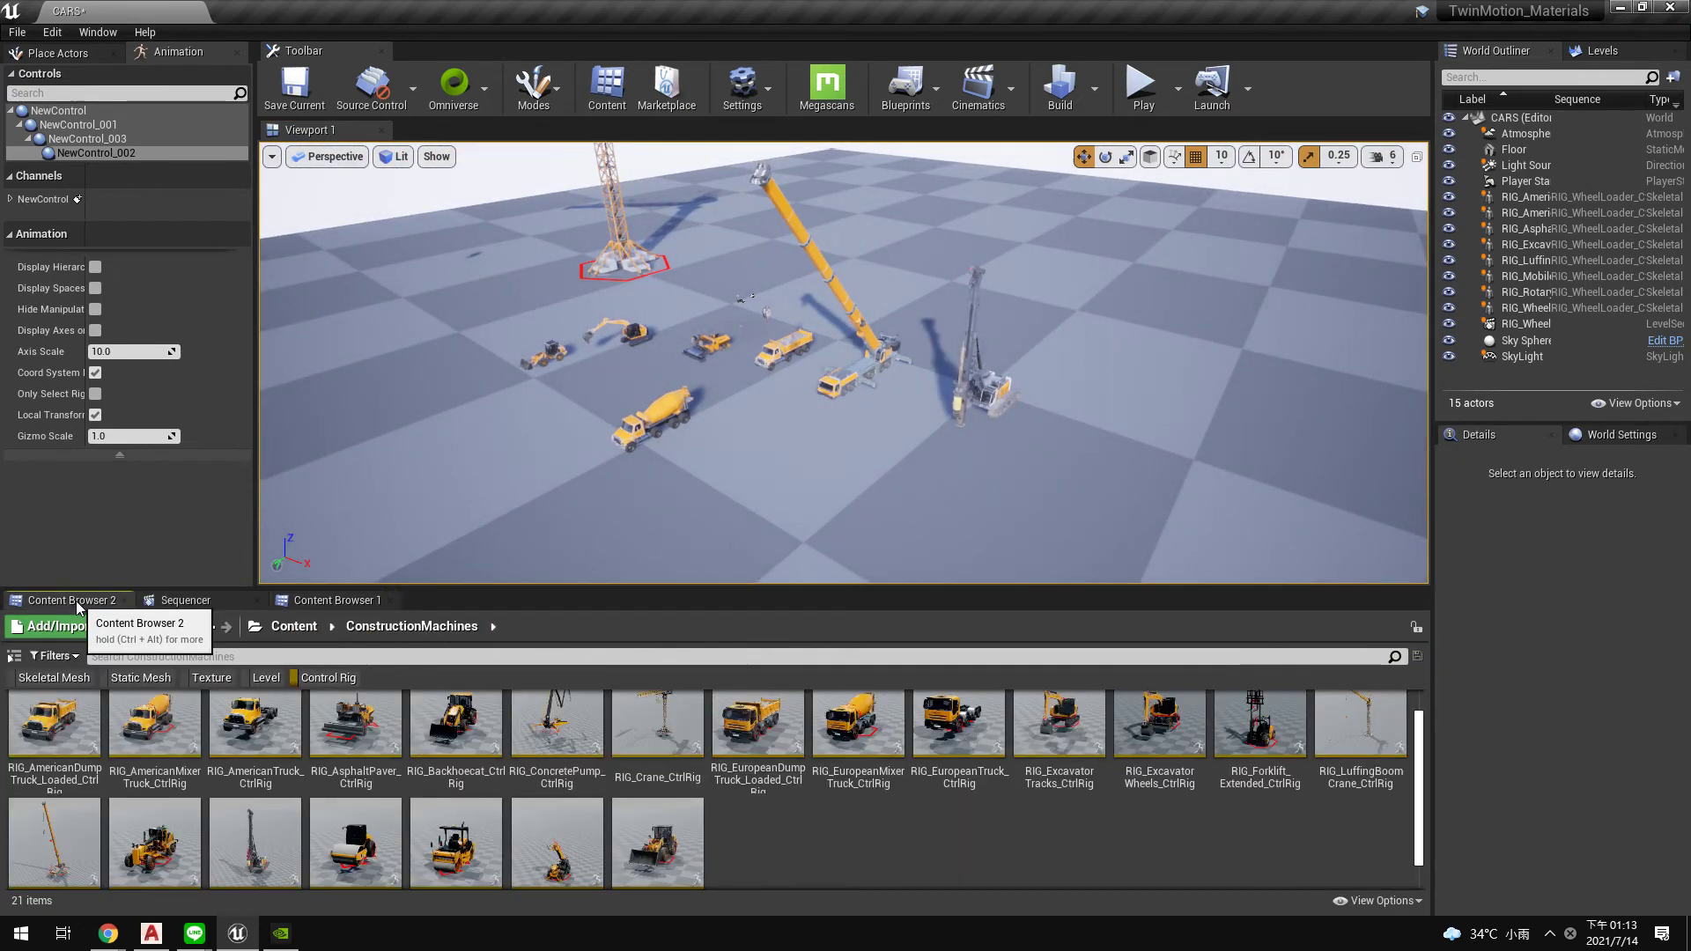
scroll(906, 817, "down", 2)
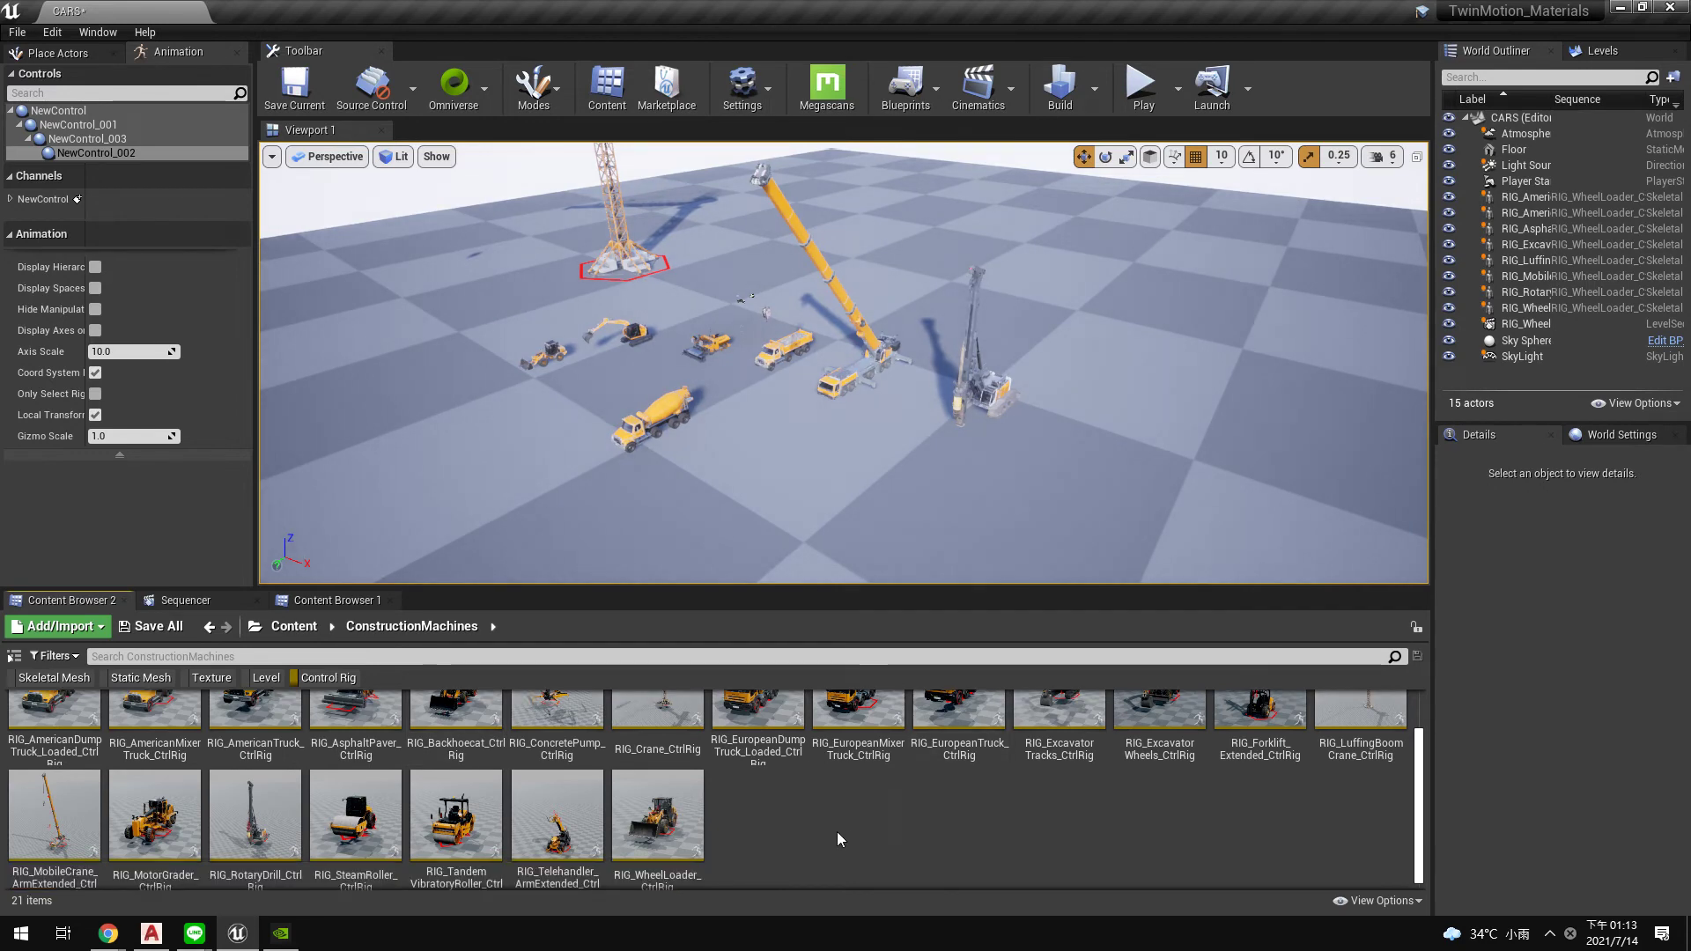
scroll(837, 832, "up", 1)
left_click(392, 863)
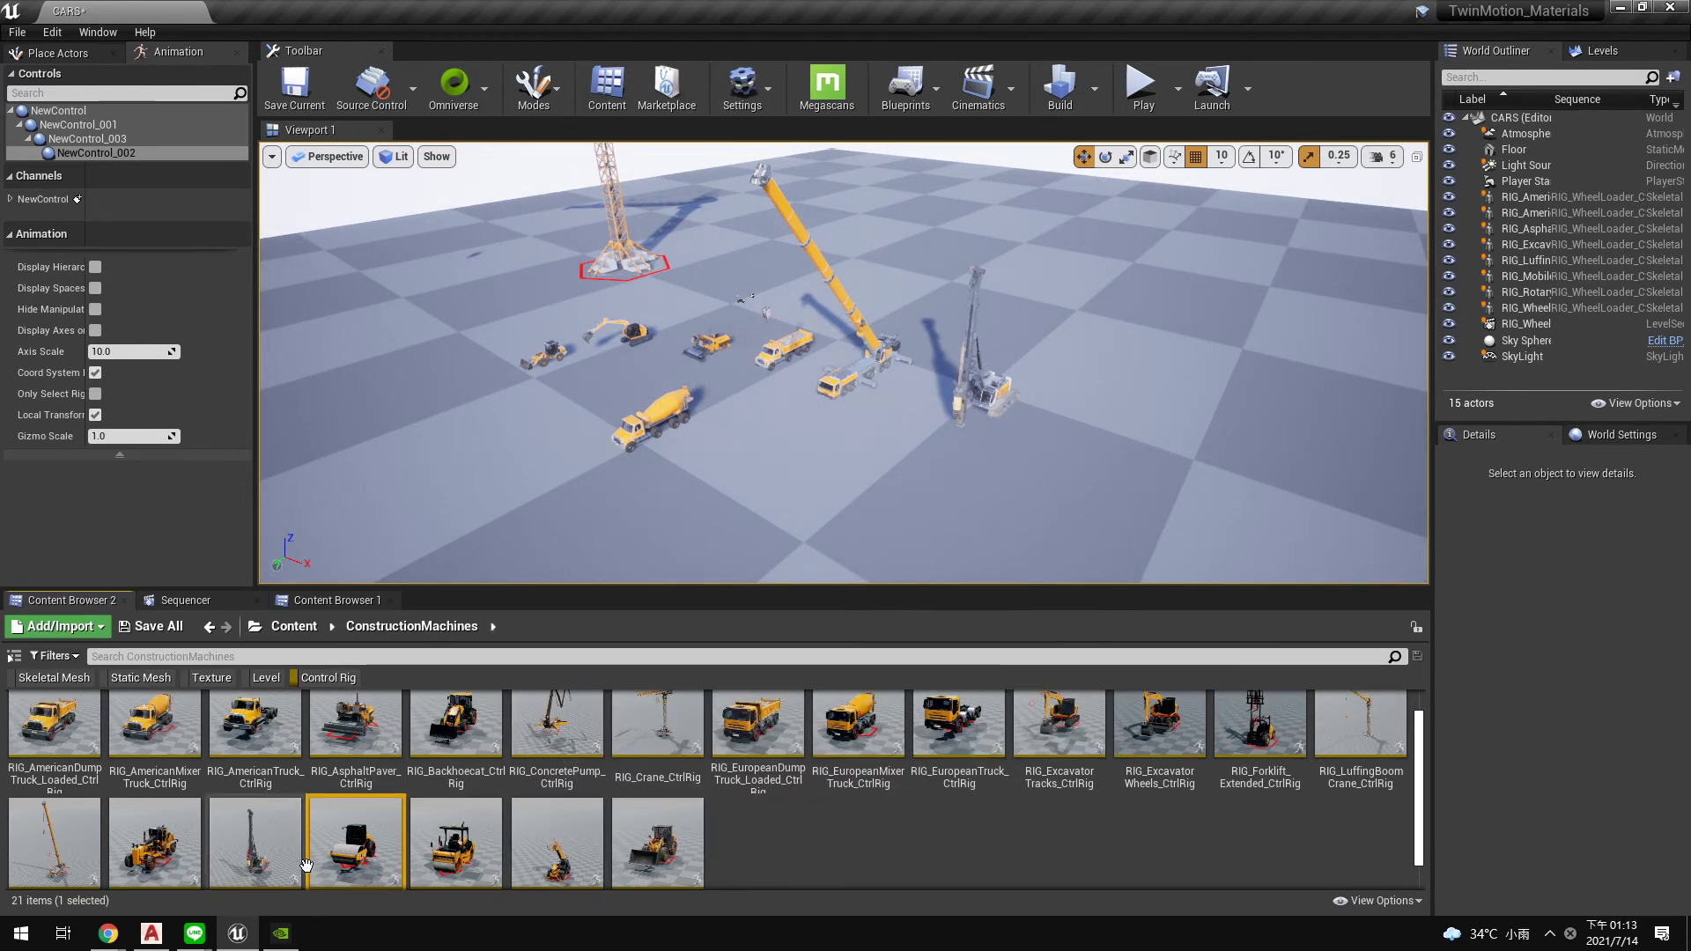
mouse_move(419, 870)
left_mouse_down()
mouse_move(879, 502)
mouse_move(799, 526)
left_mouse_up()
middle_click_drag(893, 482, 858, 500)
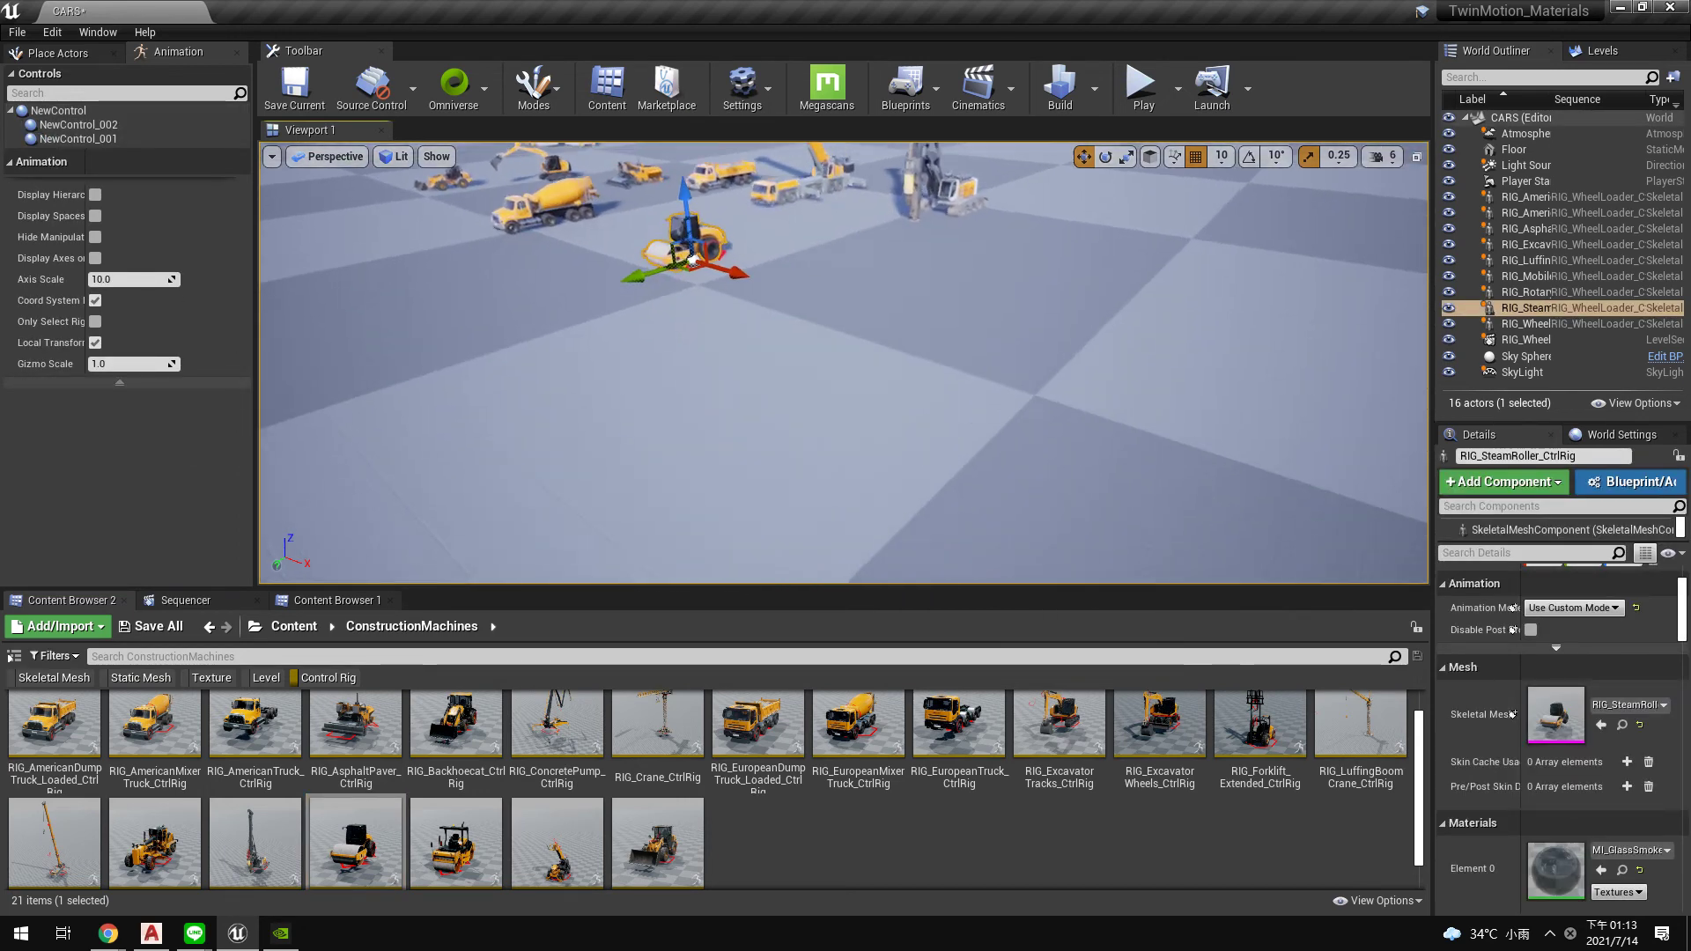
- Roll the steam roller's rear wheel control about 70 degrees, then bring up GeForce Experience
left_click_drag(858, 500, 916, 422)
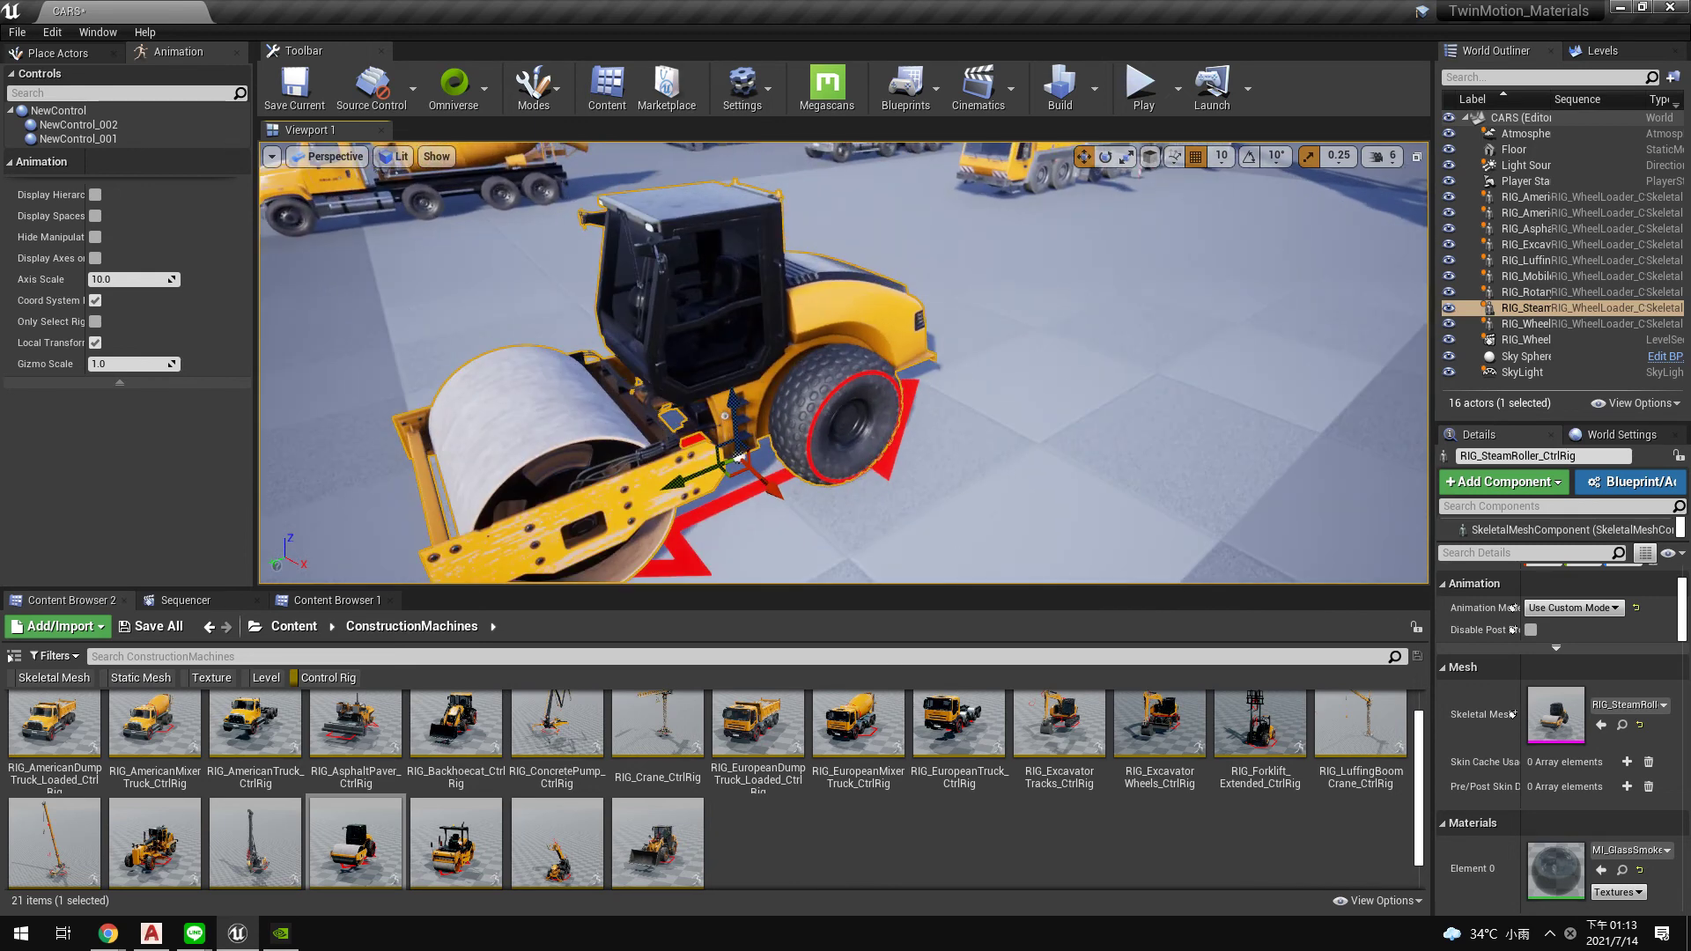
left_click(855, 465)
key("f")
left_click(1105, 156)
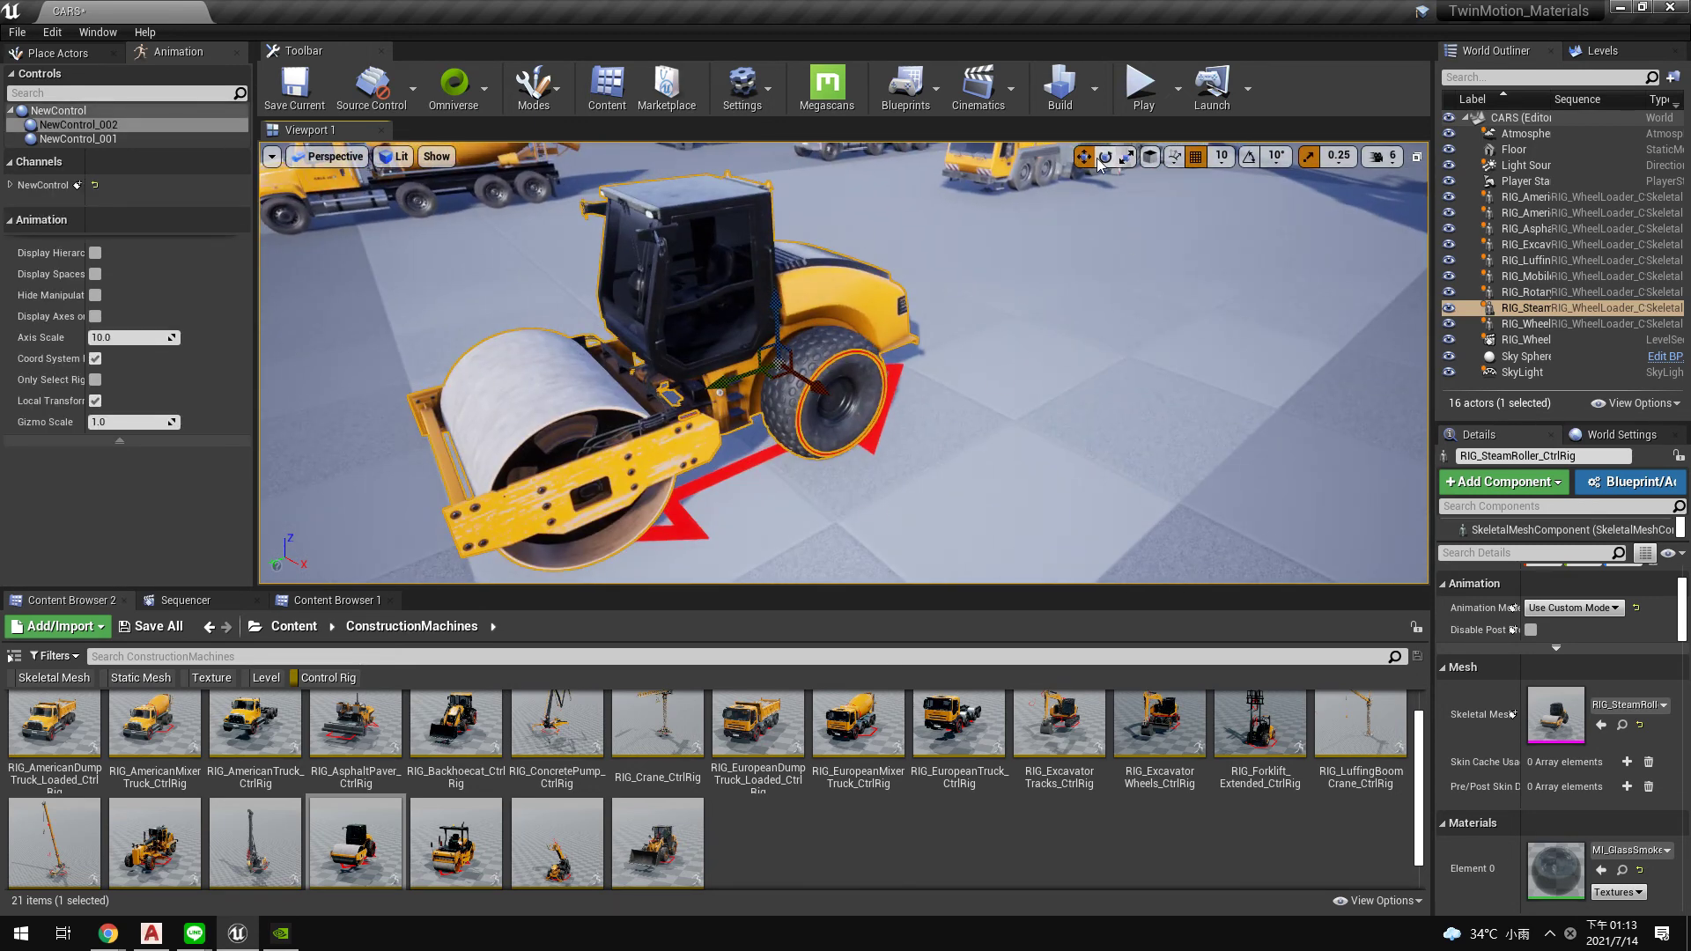
mouse_move(797, 295)
left_mouse_down()
mouse_move(695, 366)
mouse_move(674, 344)
left_mouse_up()
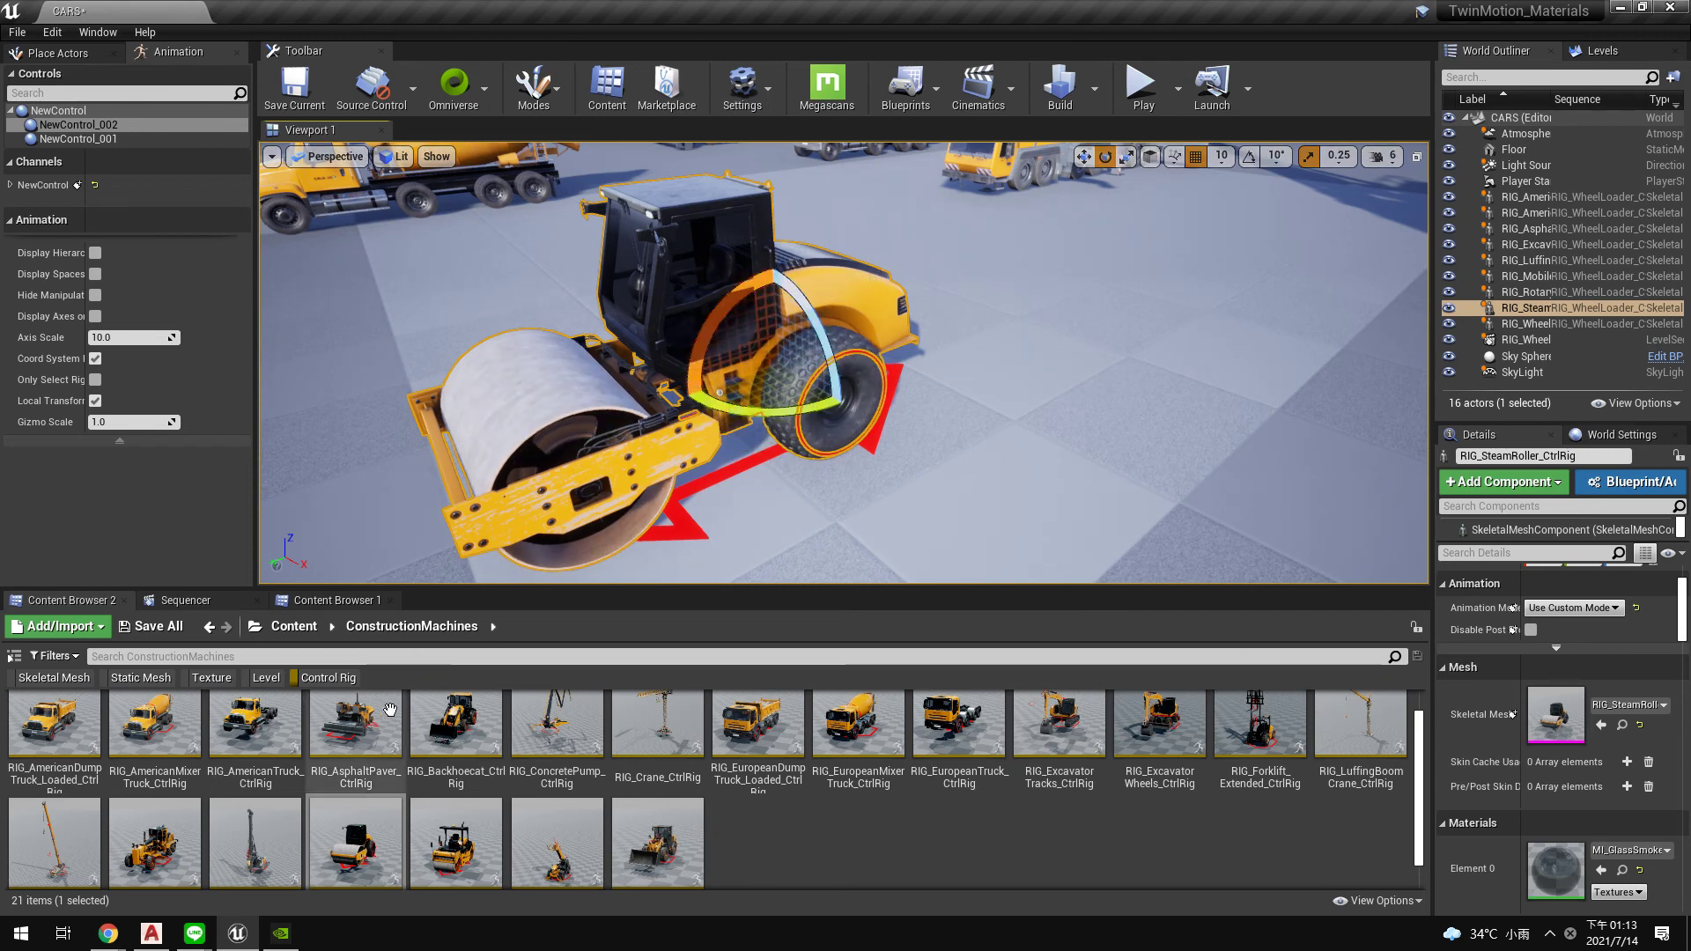
left_click(280, 933)
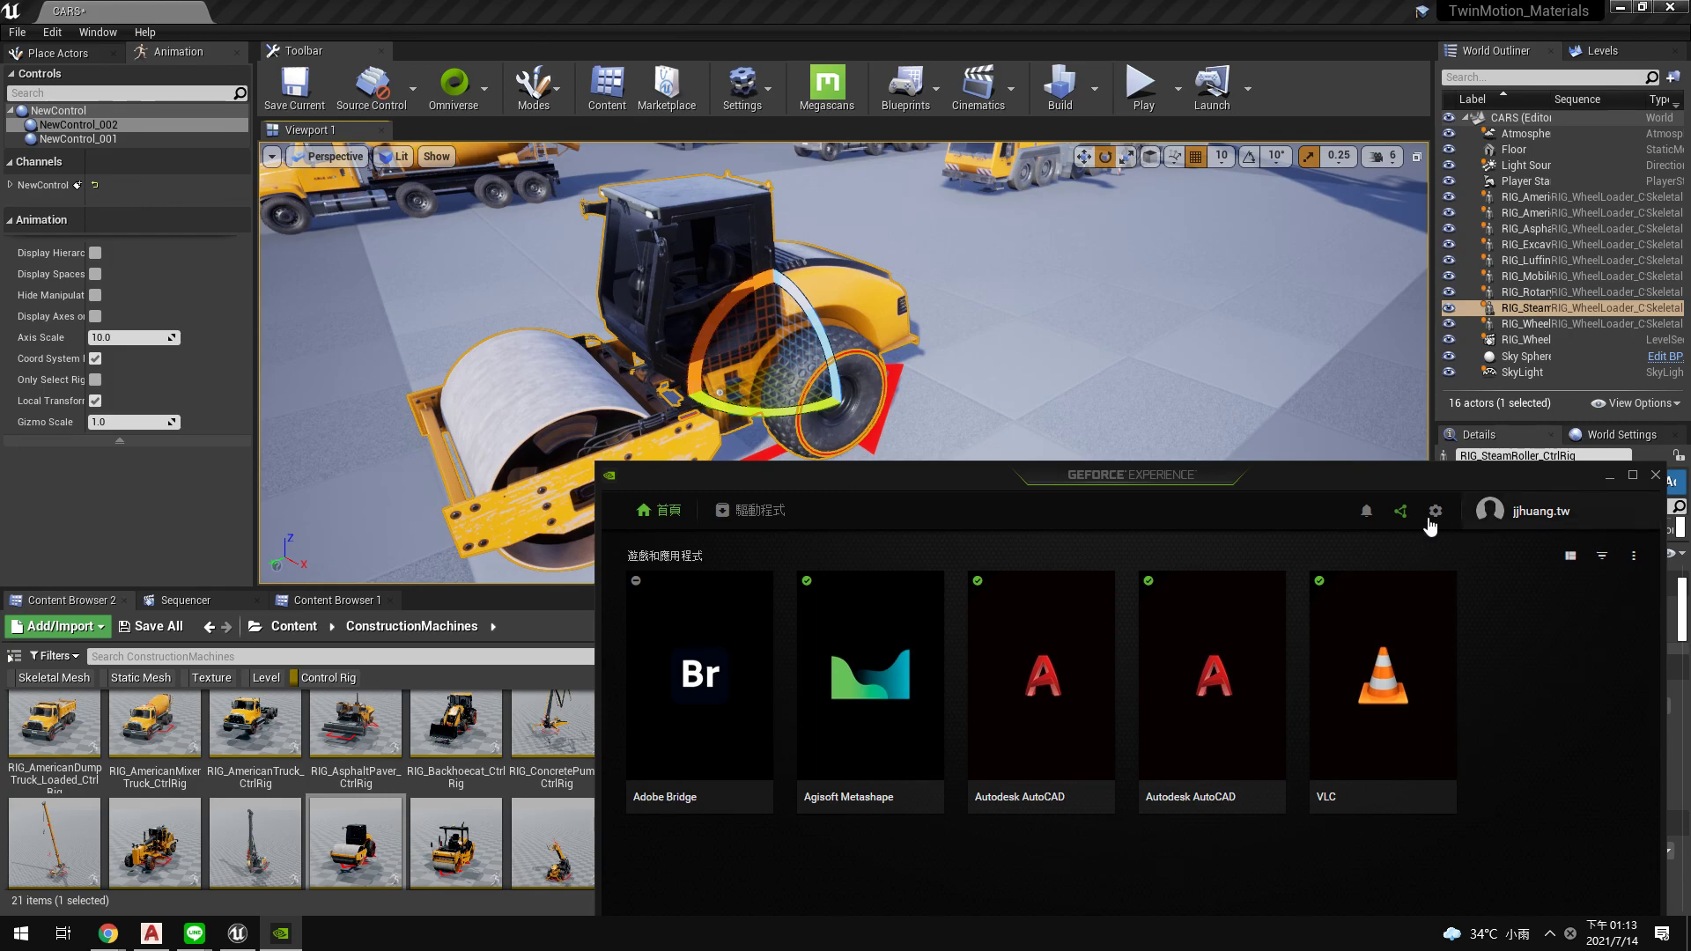